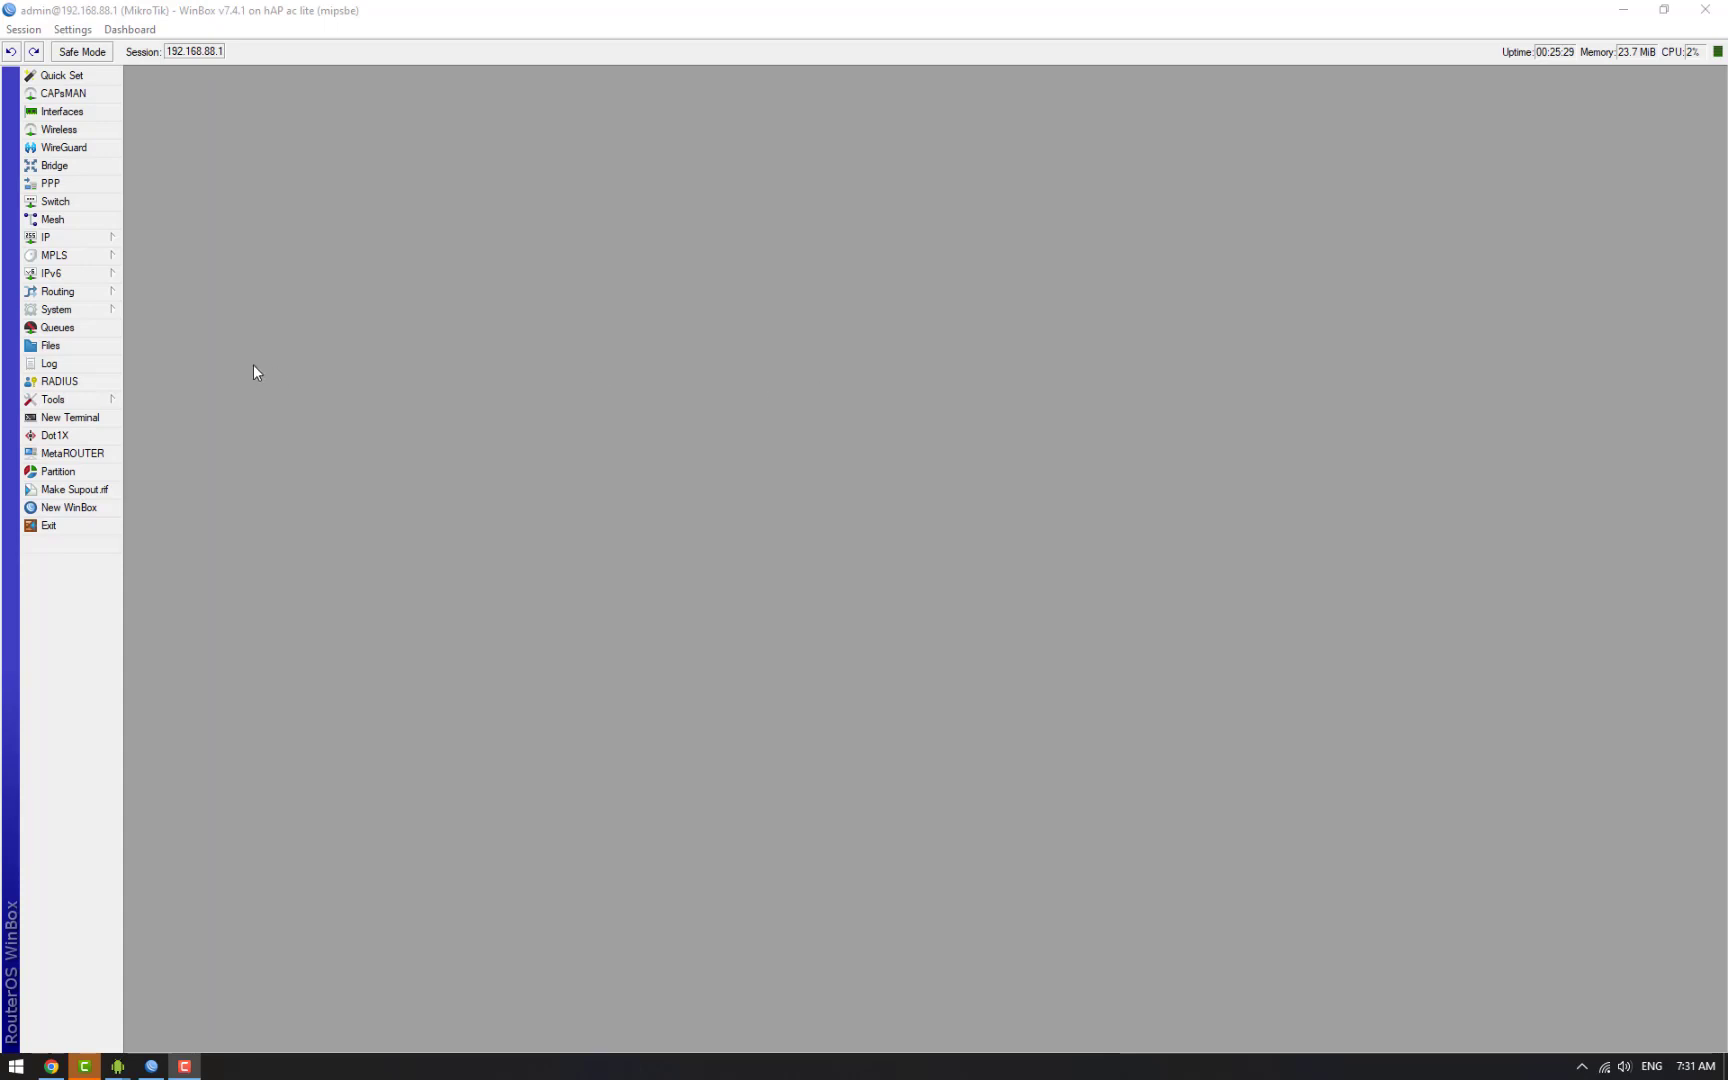
Step: Disable the firewall rules dropping input not from LAN and forwarded WAN traffic
left_click(90, 236)
left_click(189, 367)
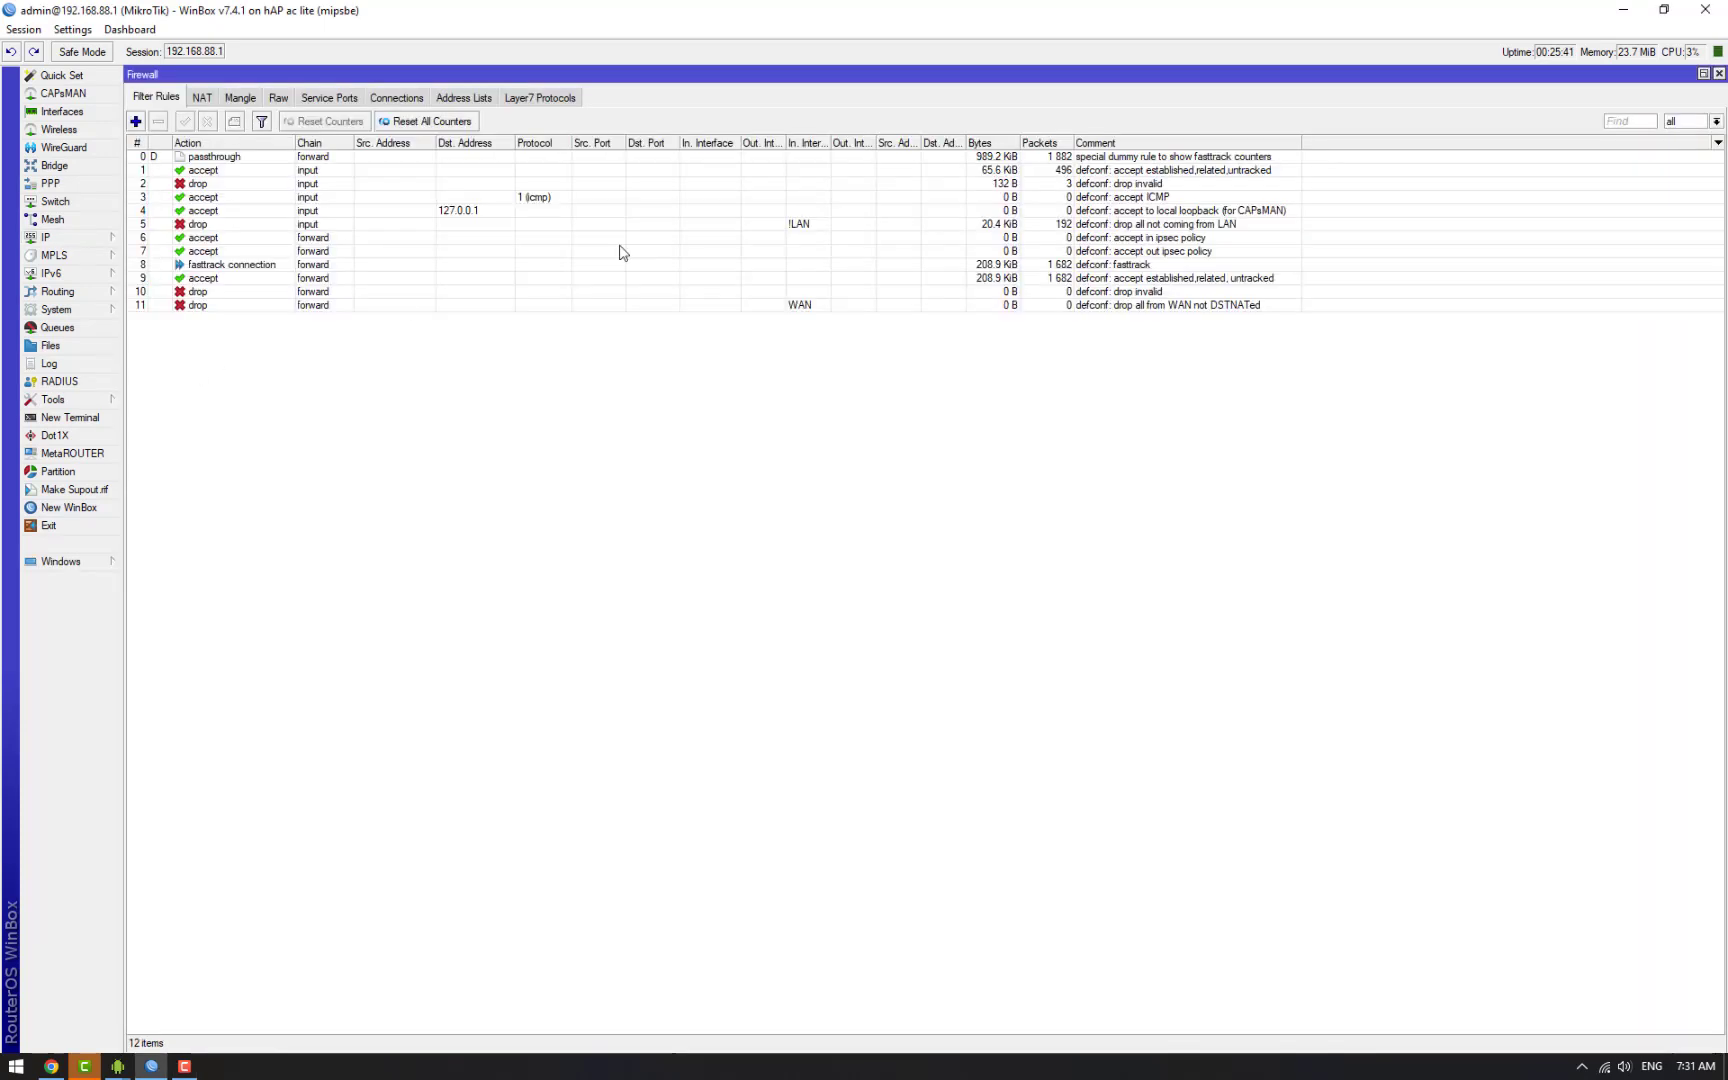
left_click(813, 228)
left_click(811, 305, "ctrl")
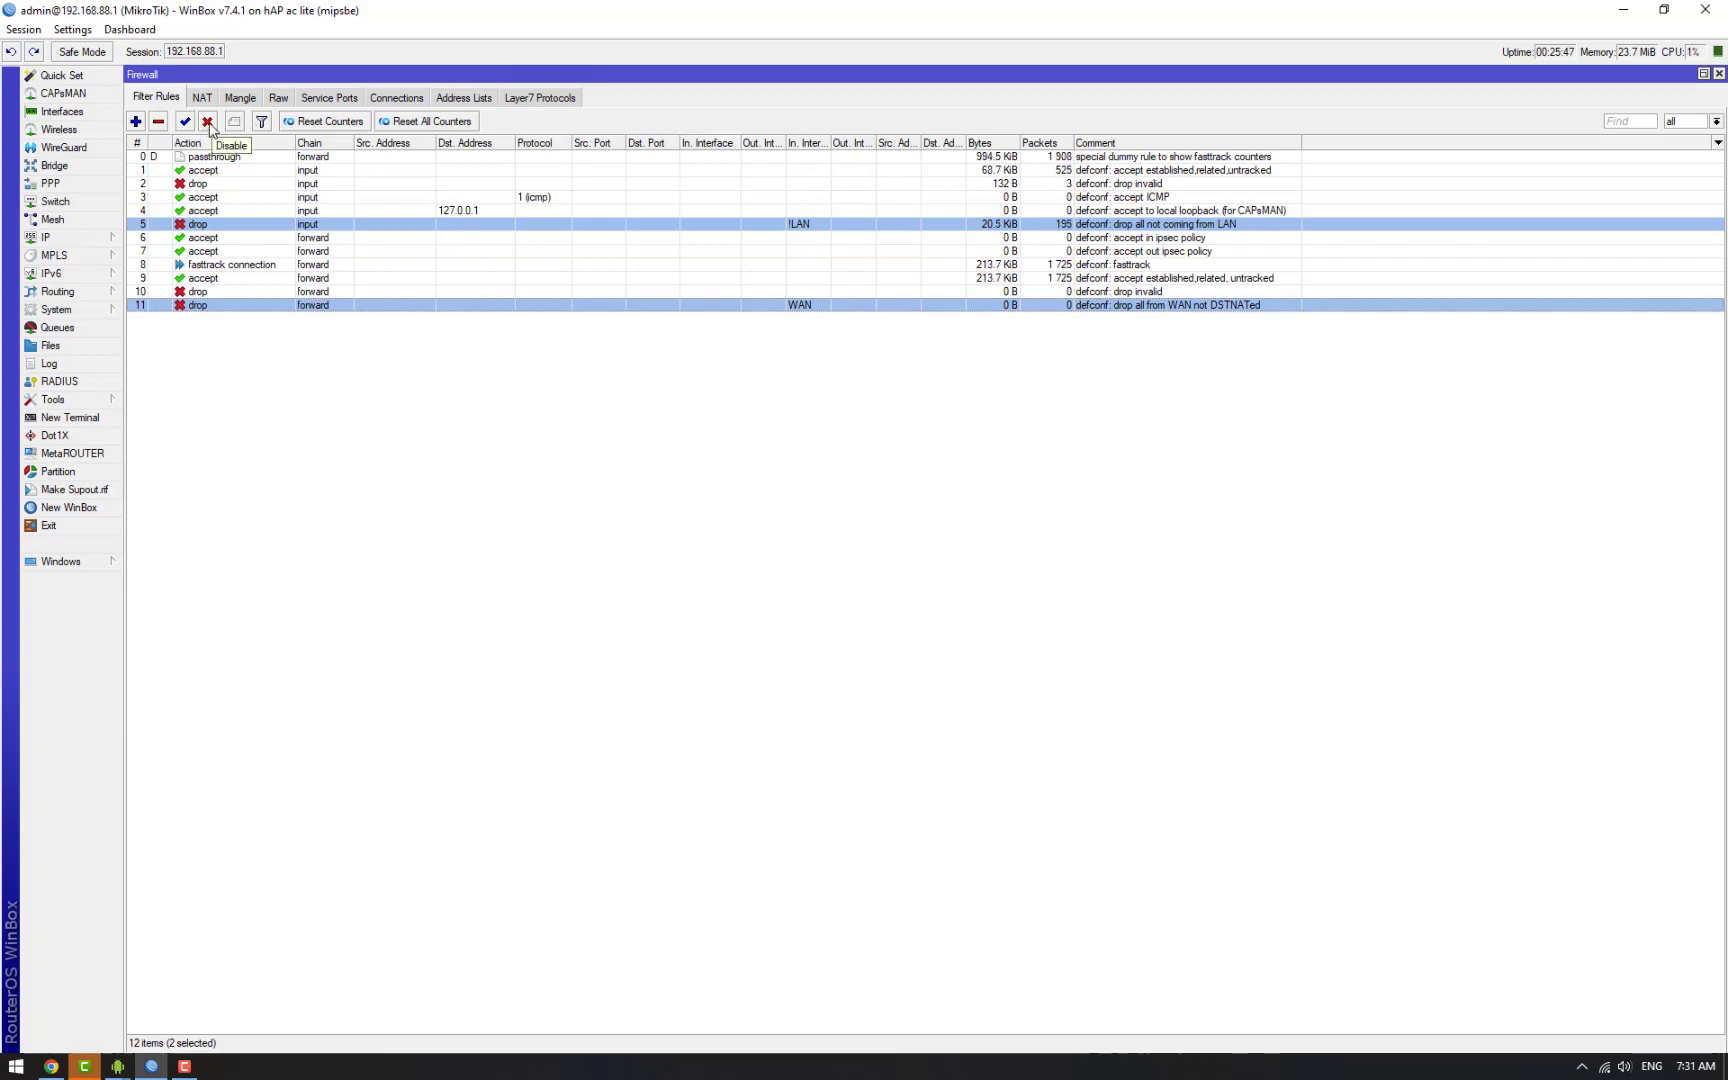
left_click(208, 122)
left_click(1718, 74)
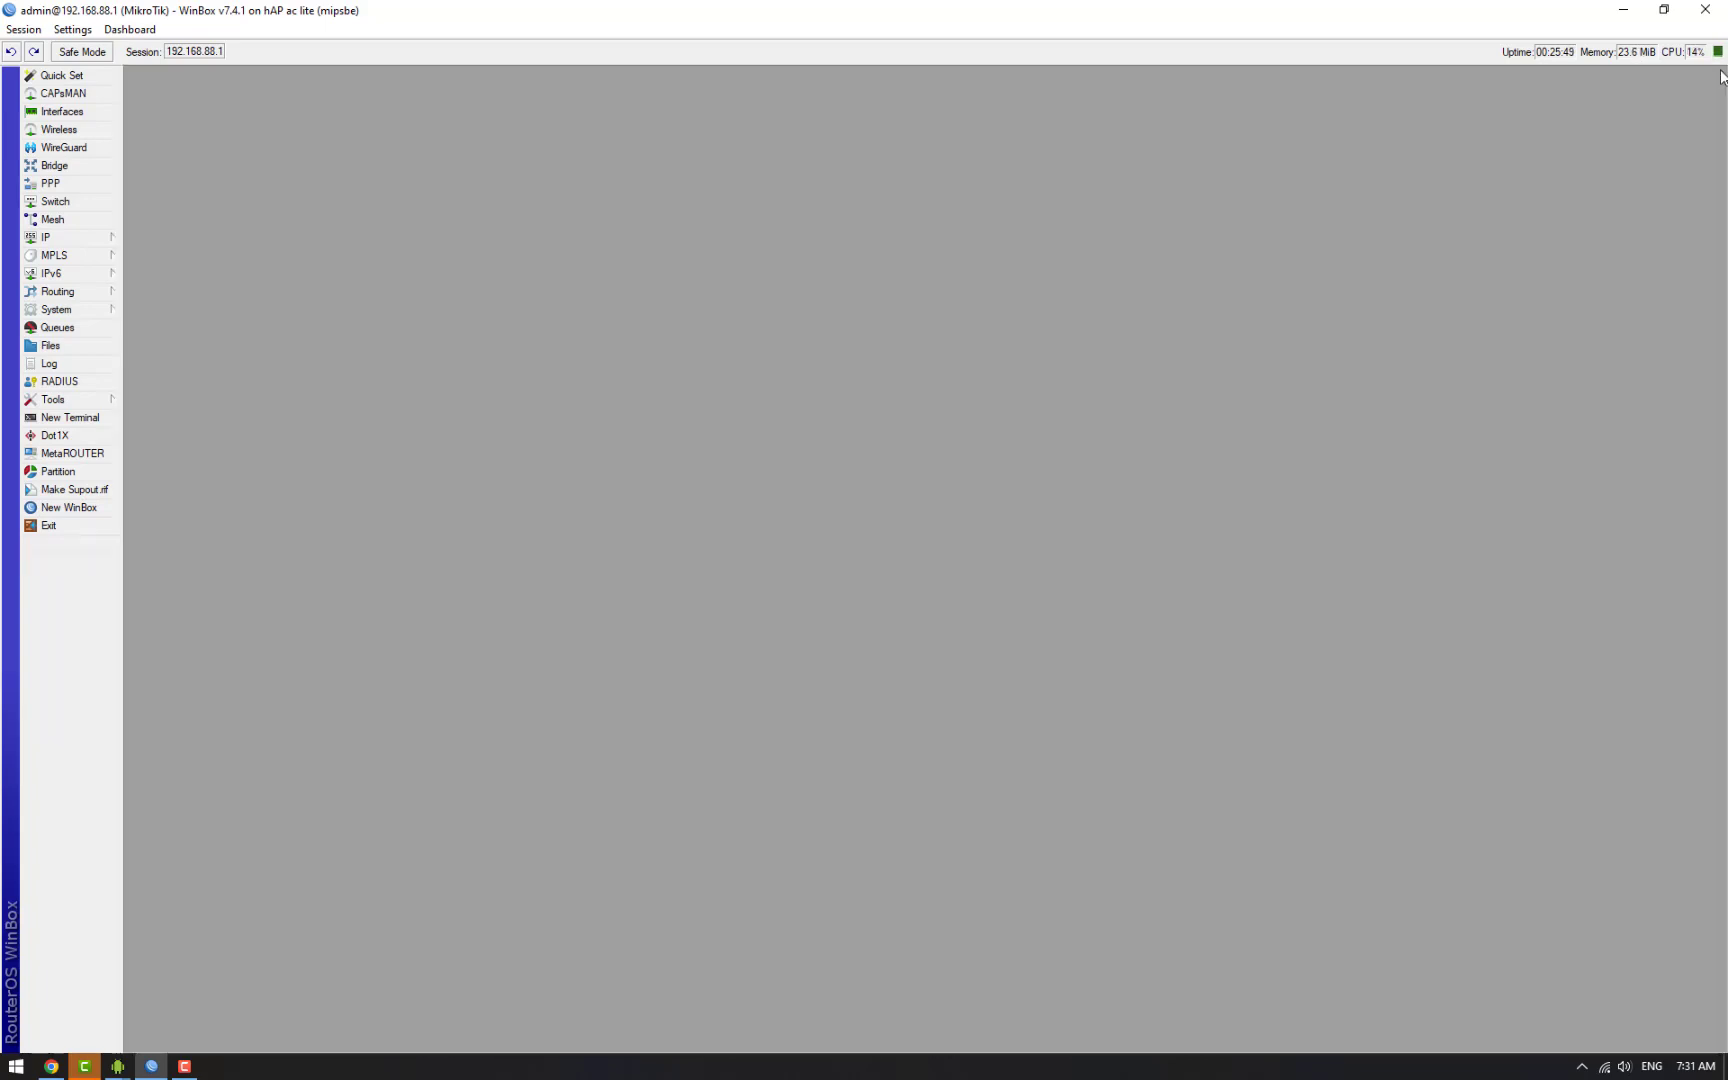
Step: Check the router's 192.168.100.122/24 address in the IP address list
left_click(82, 237)
left_click(160, 257)
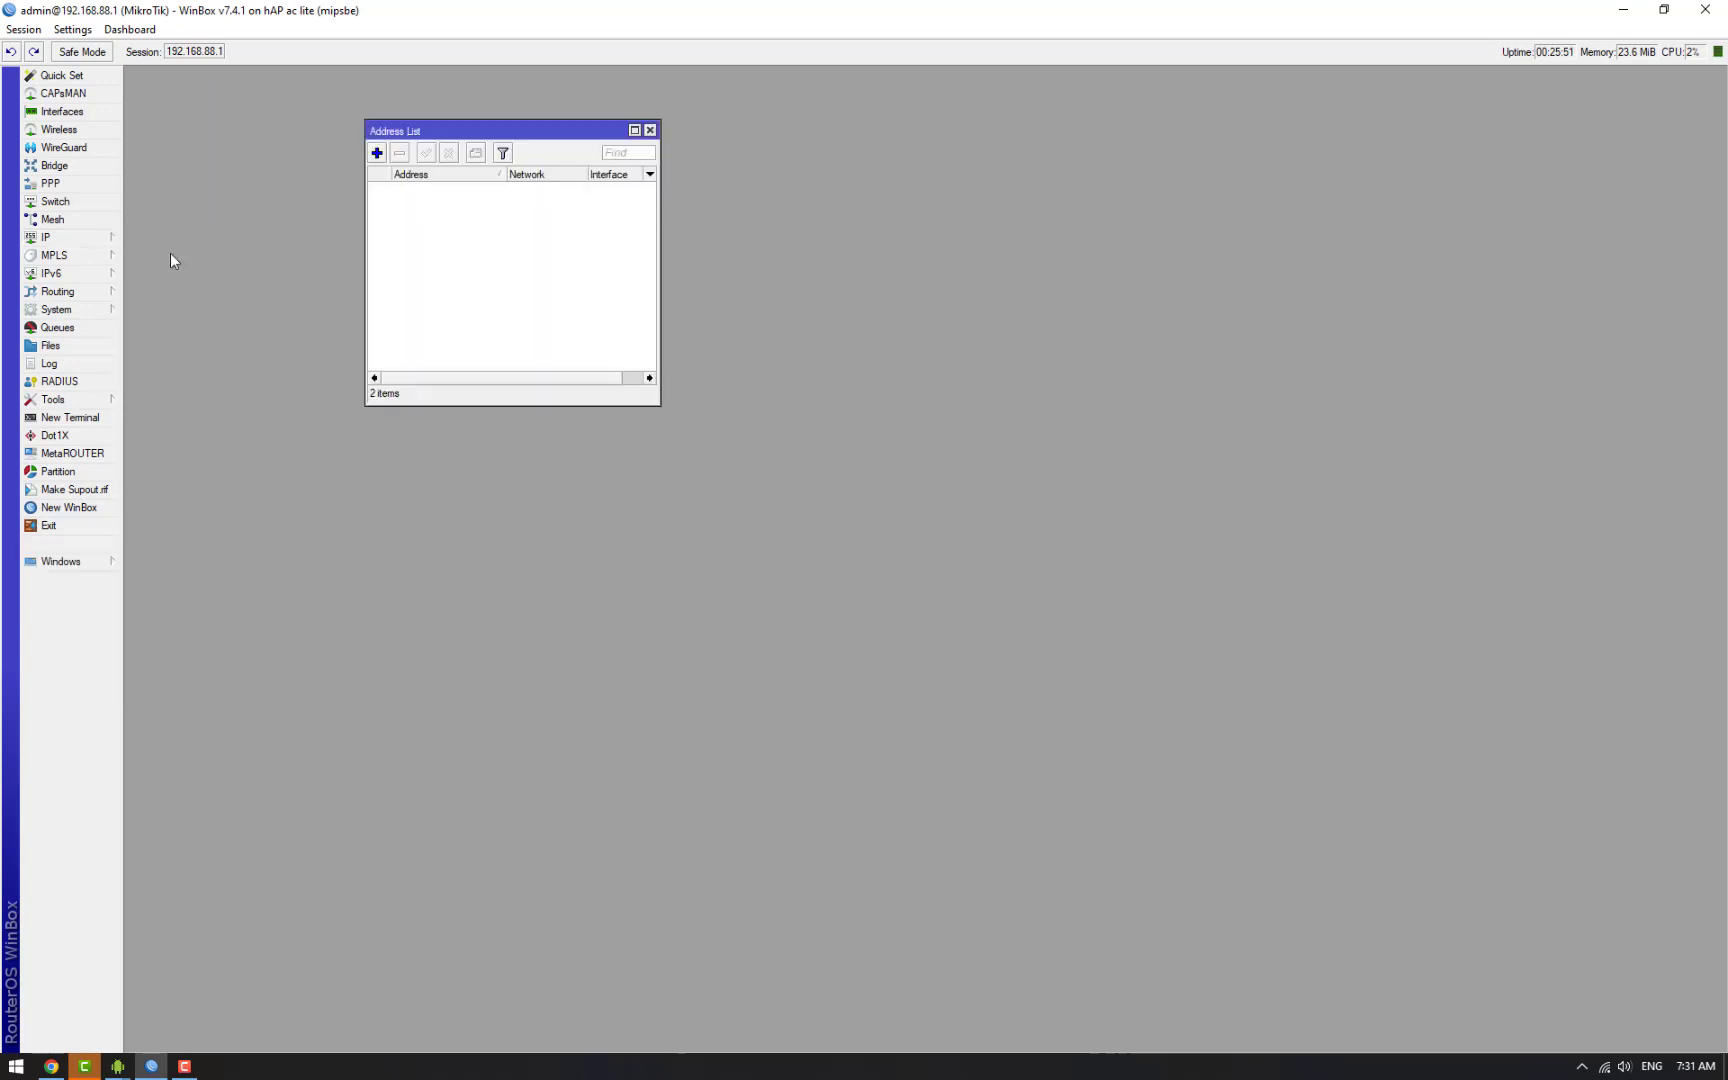
left_click(449, 220)
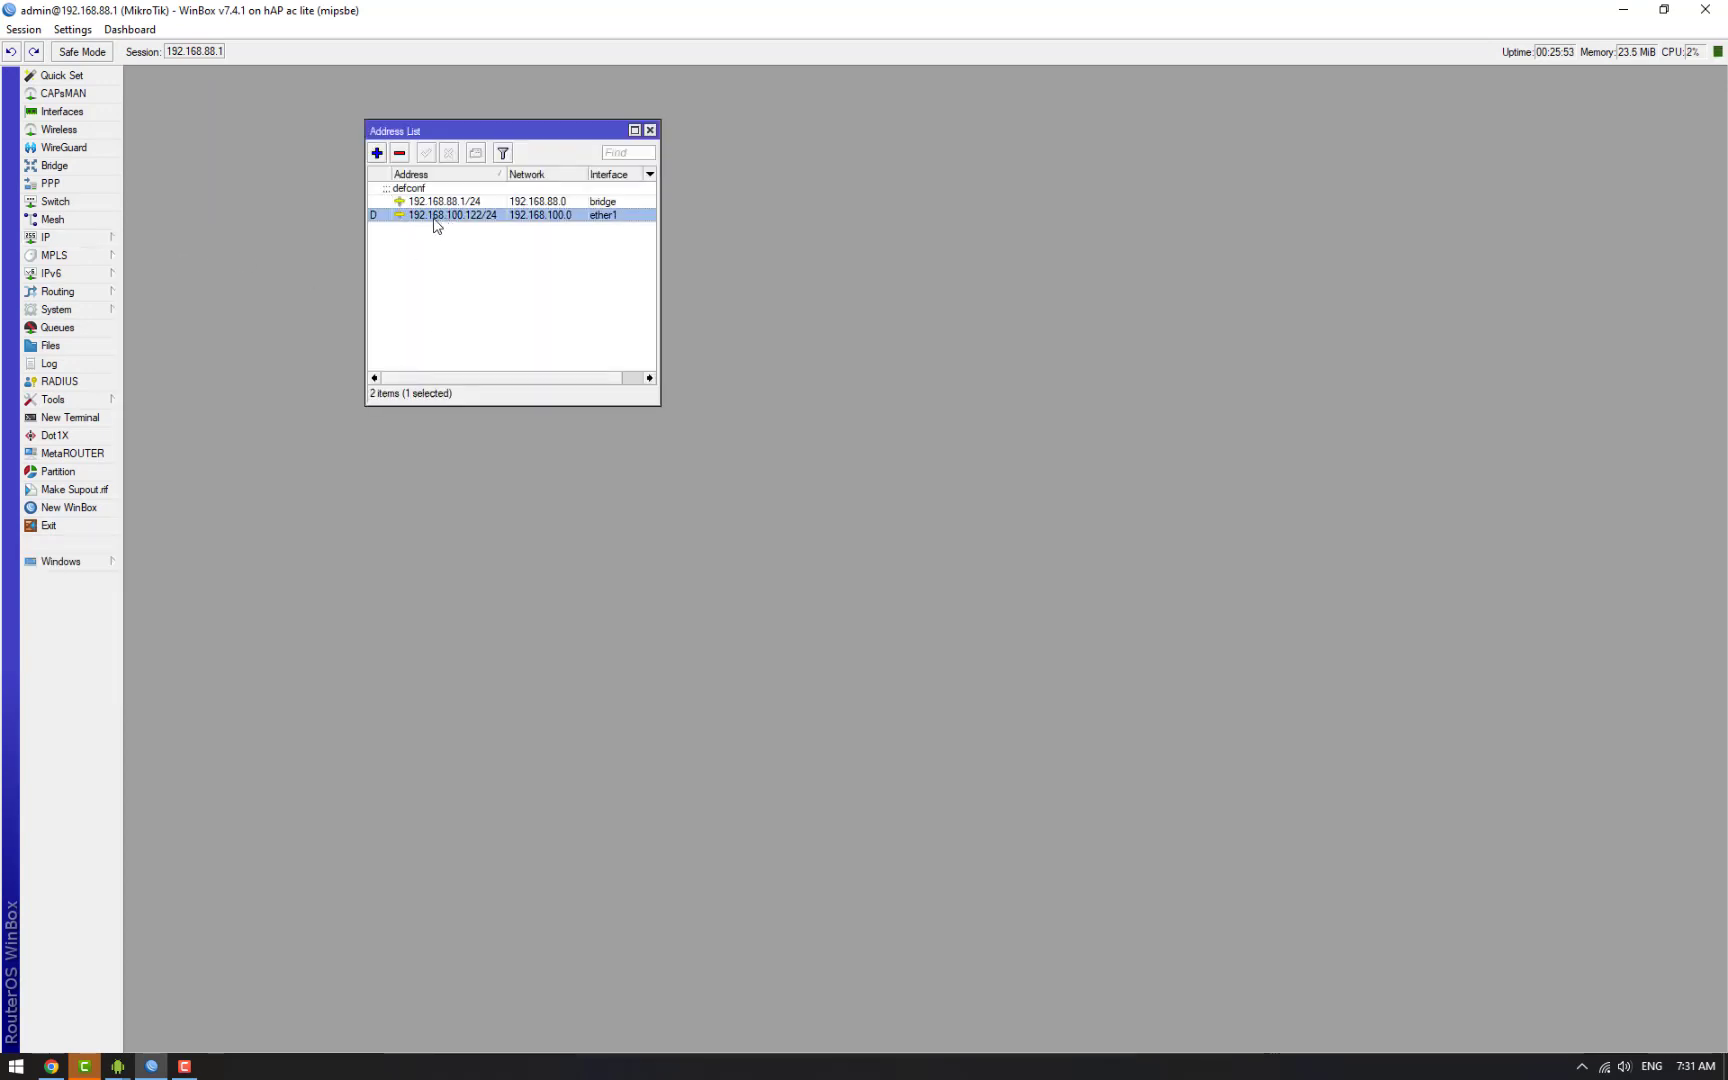
left_click(650, 130)
Step: Disconnect the session and change the Connect To address to 192.168.100.122
left_click(23, 29)
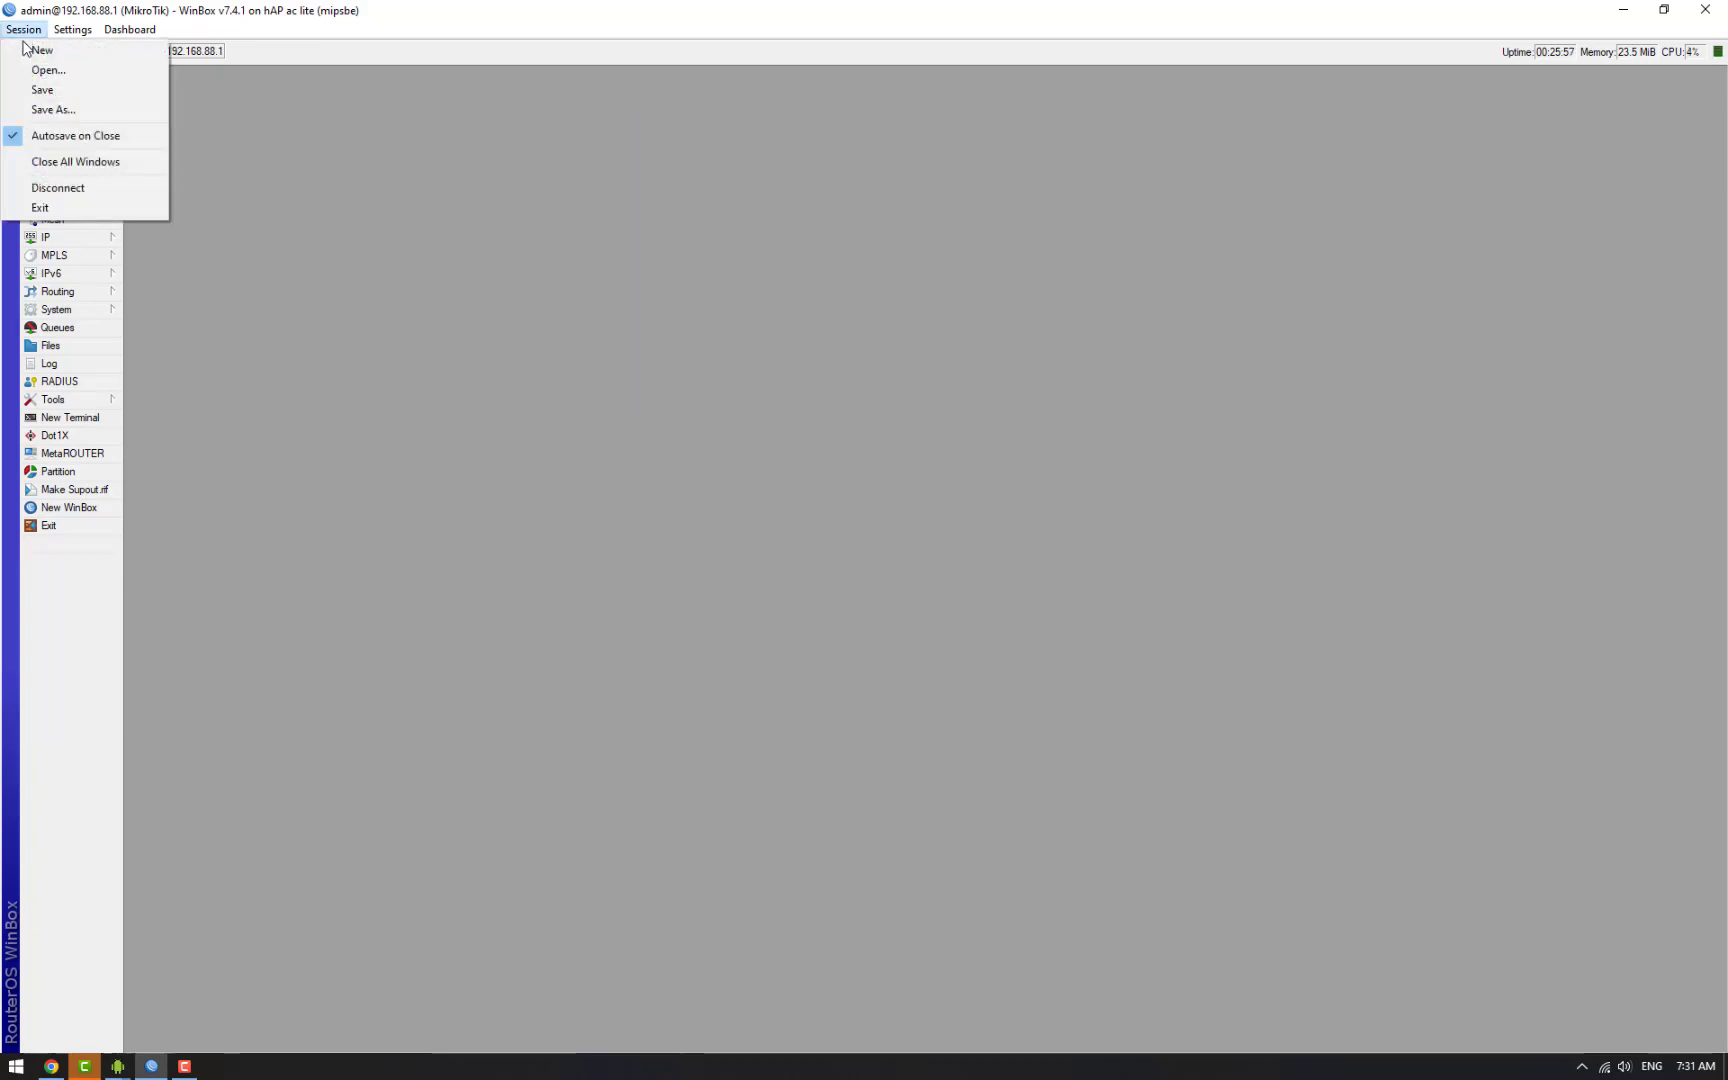
left_click(60, 186)
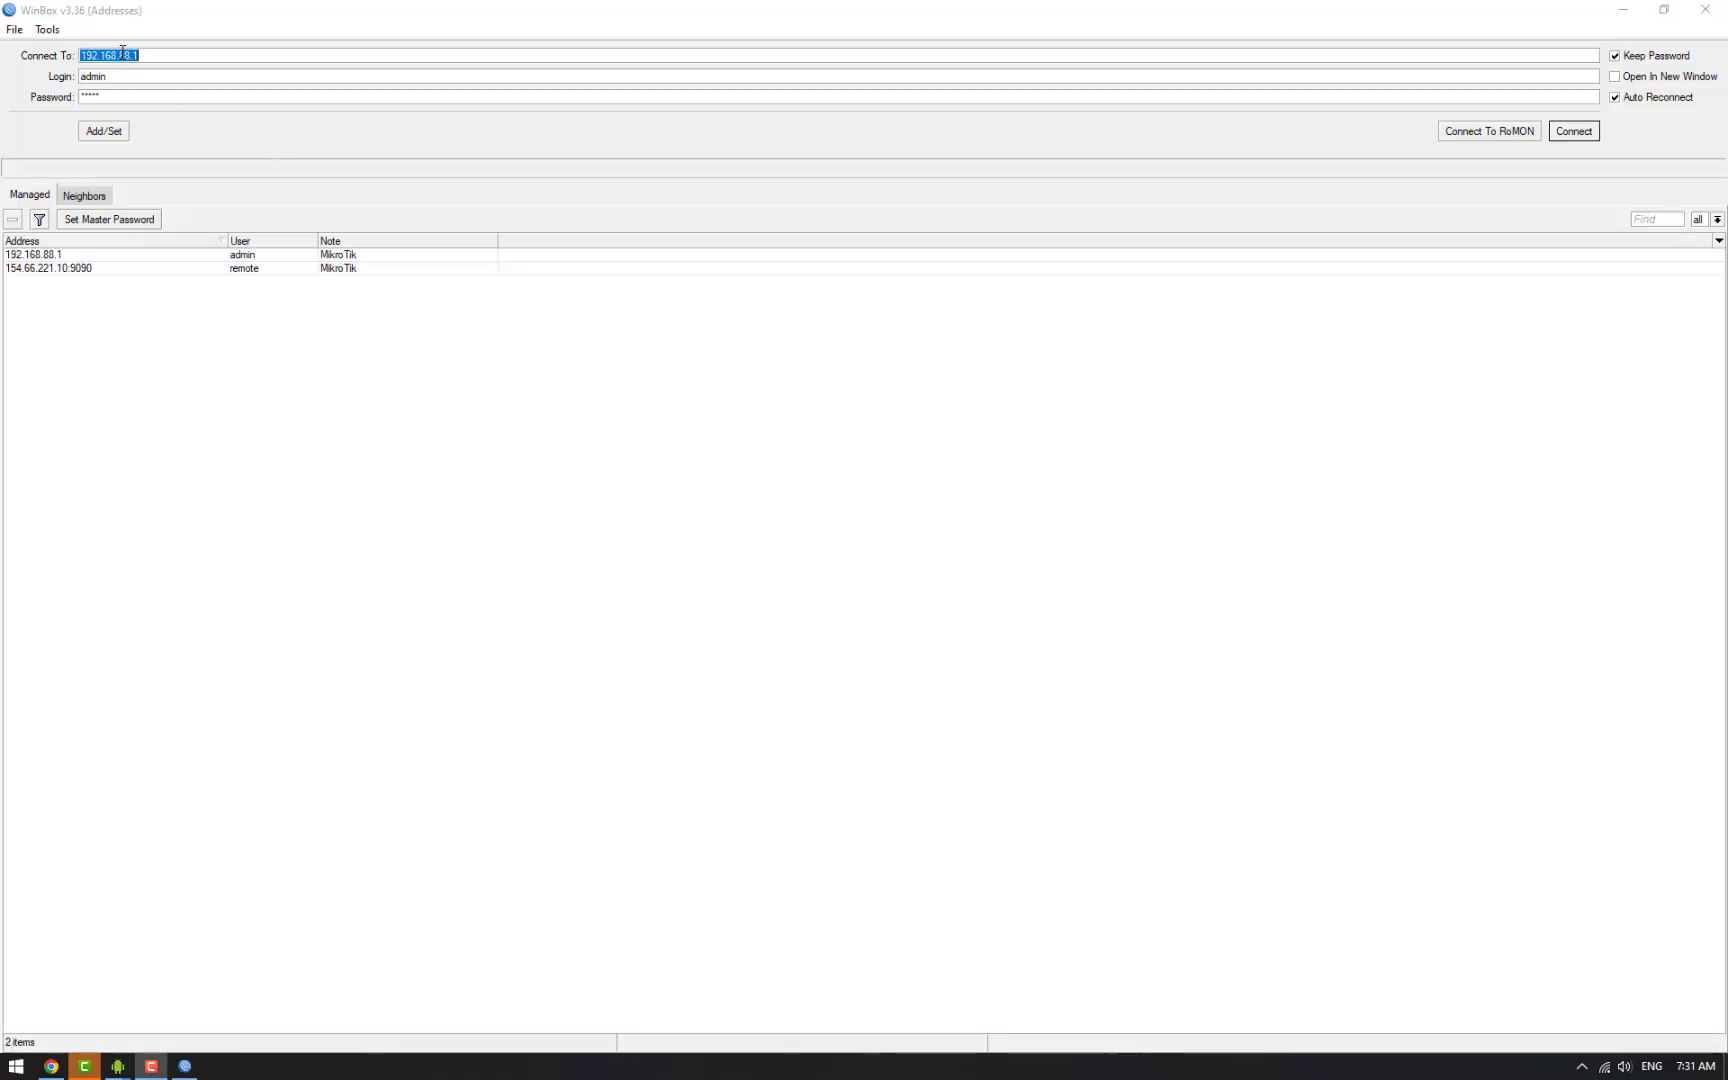
left_click_drag(118, 56, 182, 57)
type("10")
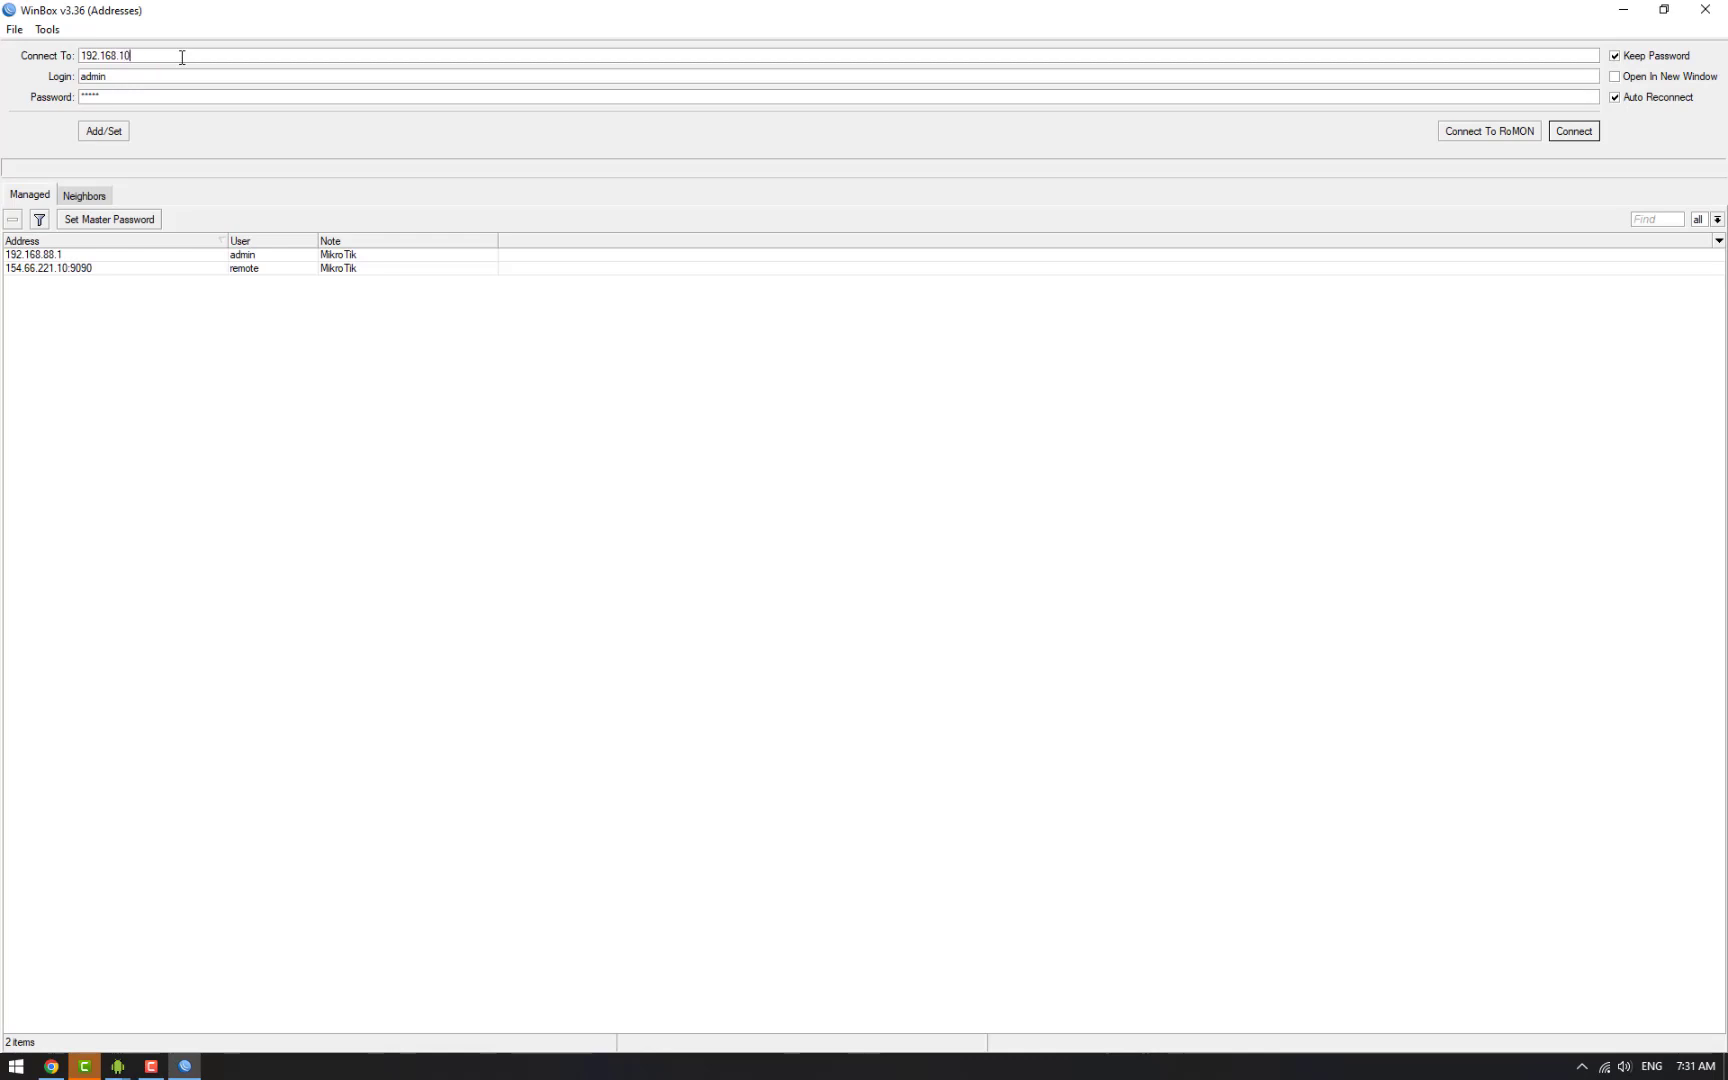
type("0.122")
Step: Join the HG Wi-Fi network and log in to the router at 192.168.100.122
left_click(1604, 1068)
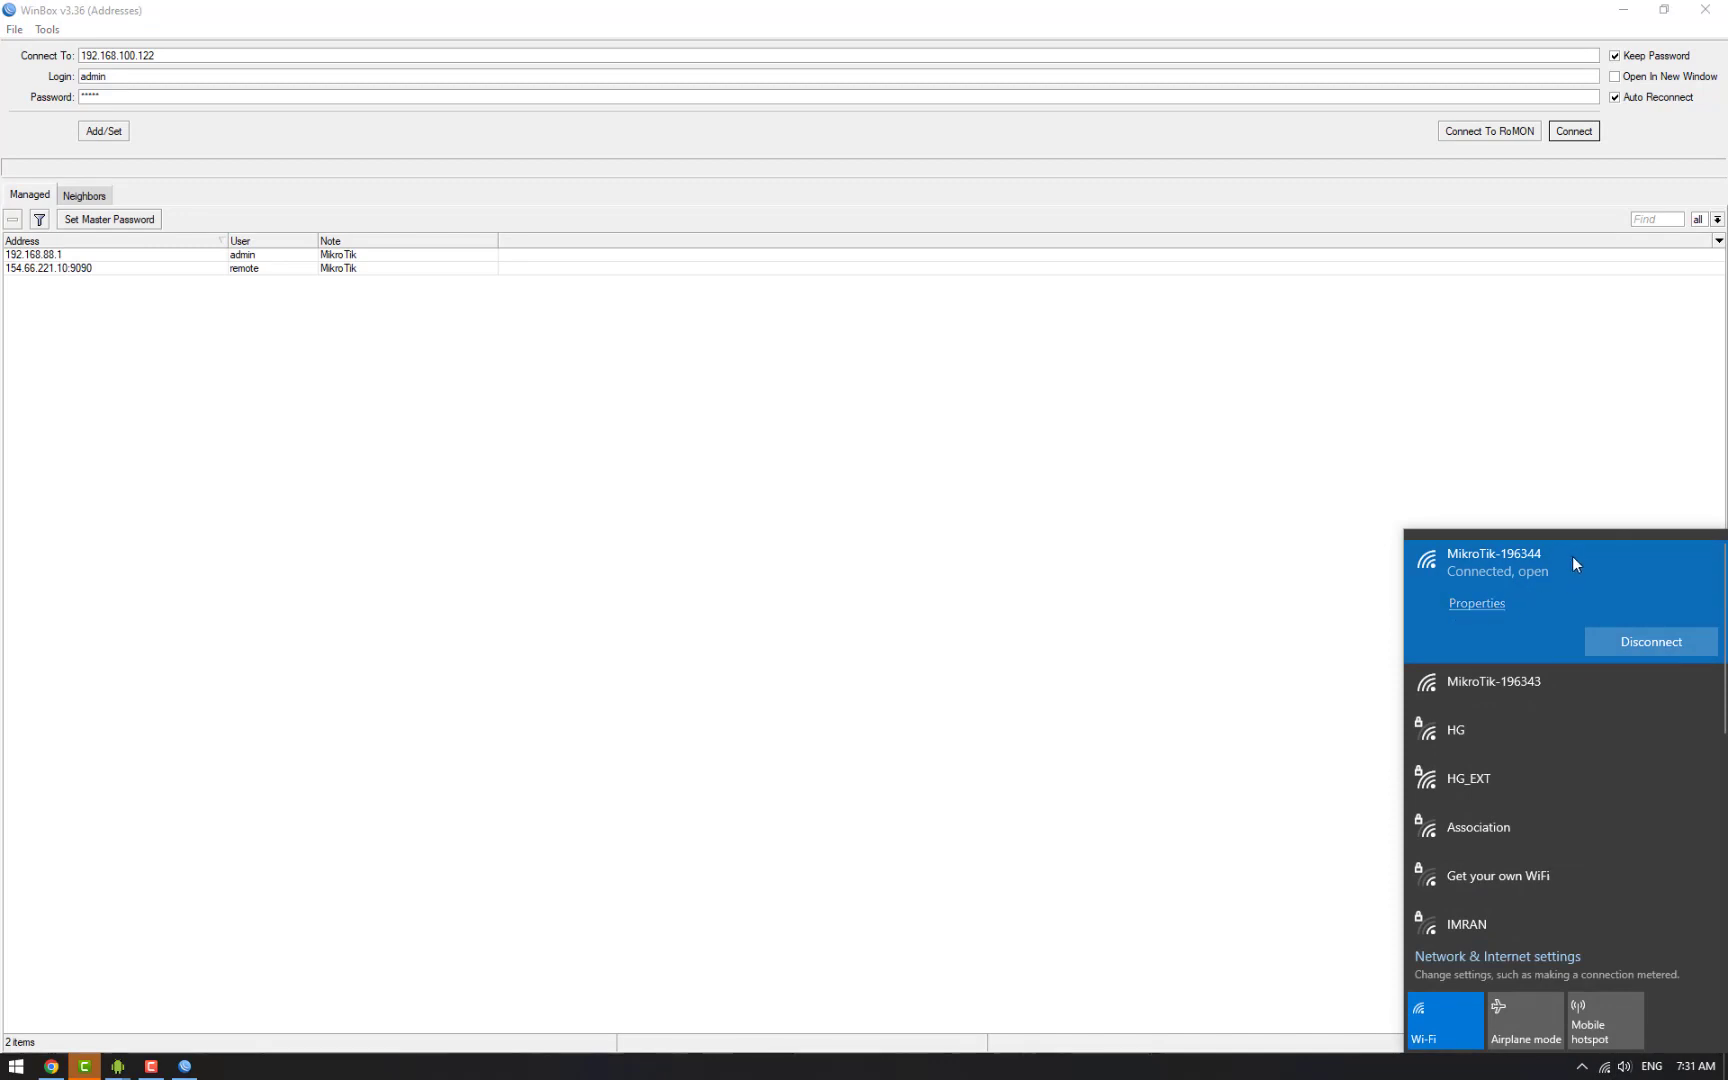
left_click(1508, 729)
left_click(1655, 740)
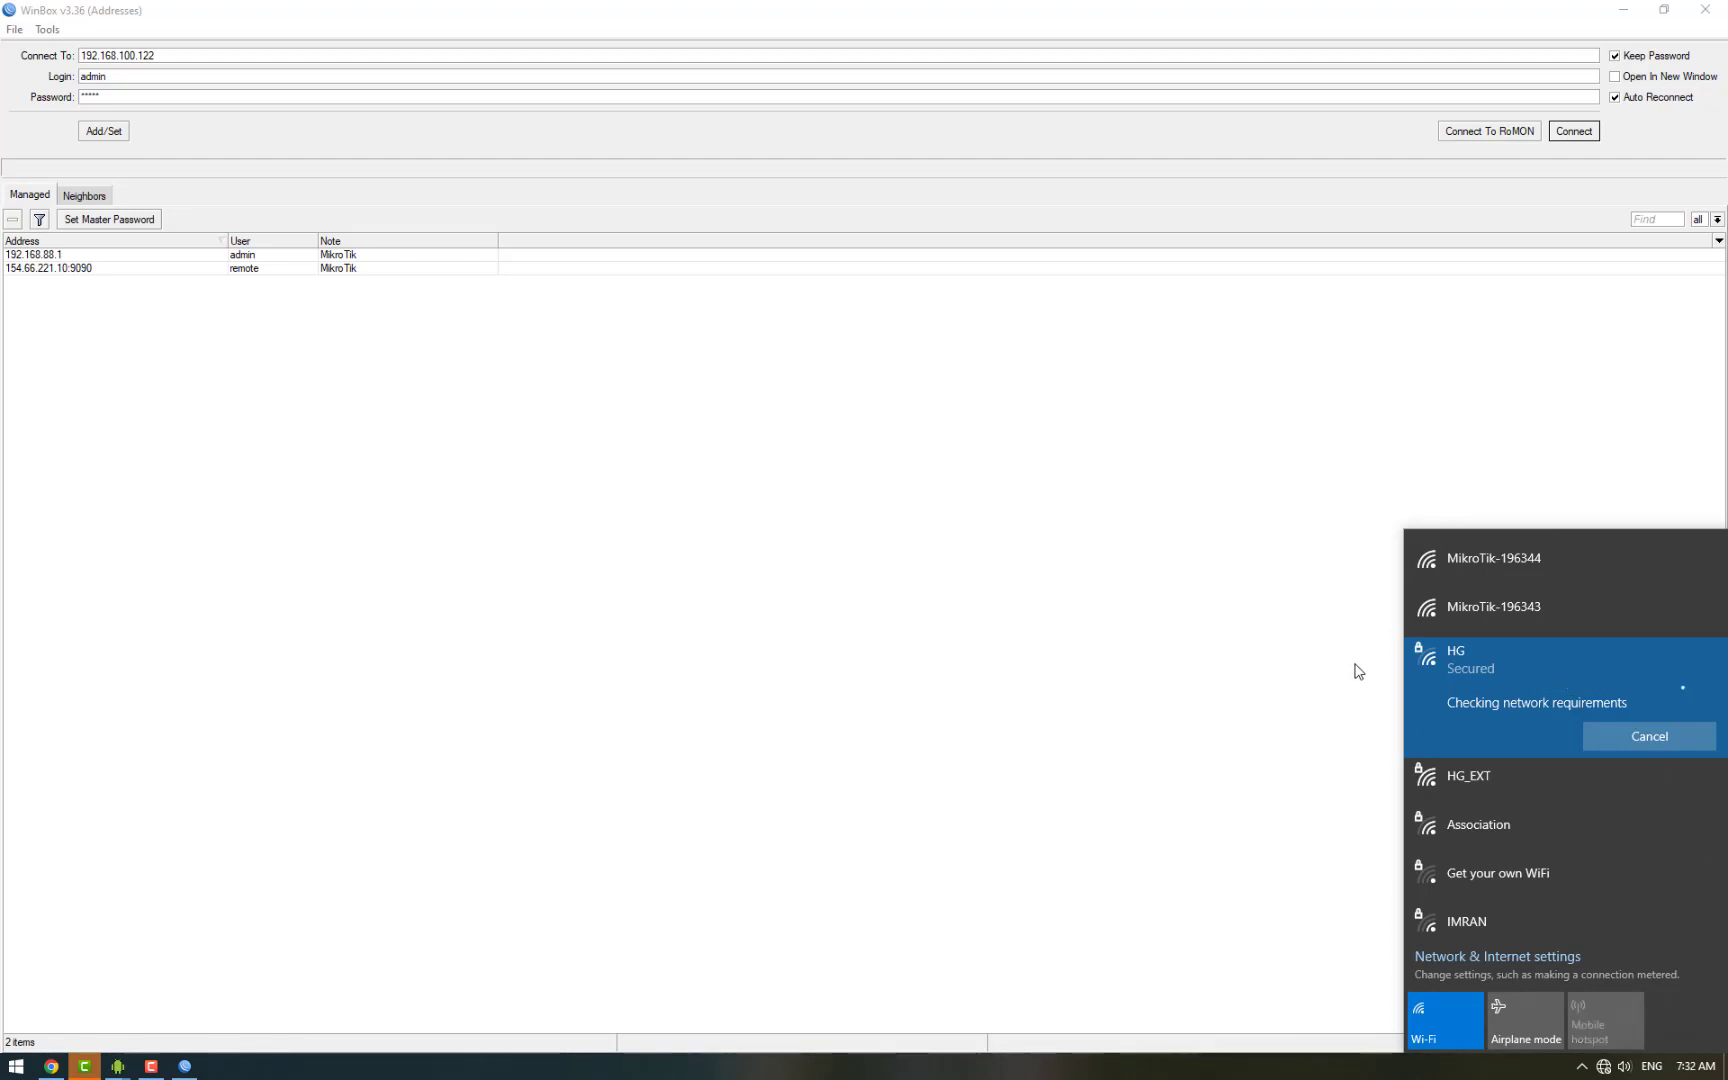
left_click(1347, 546)
left_click(1589, 133)
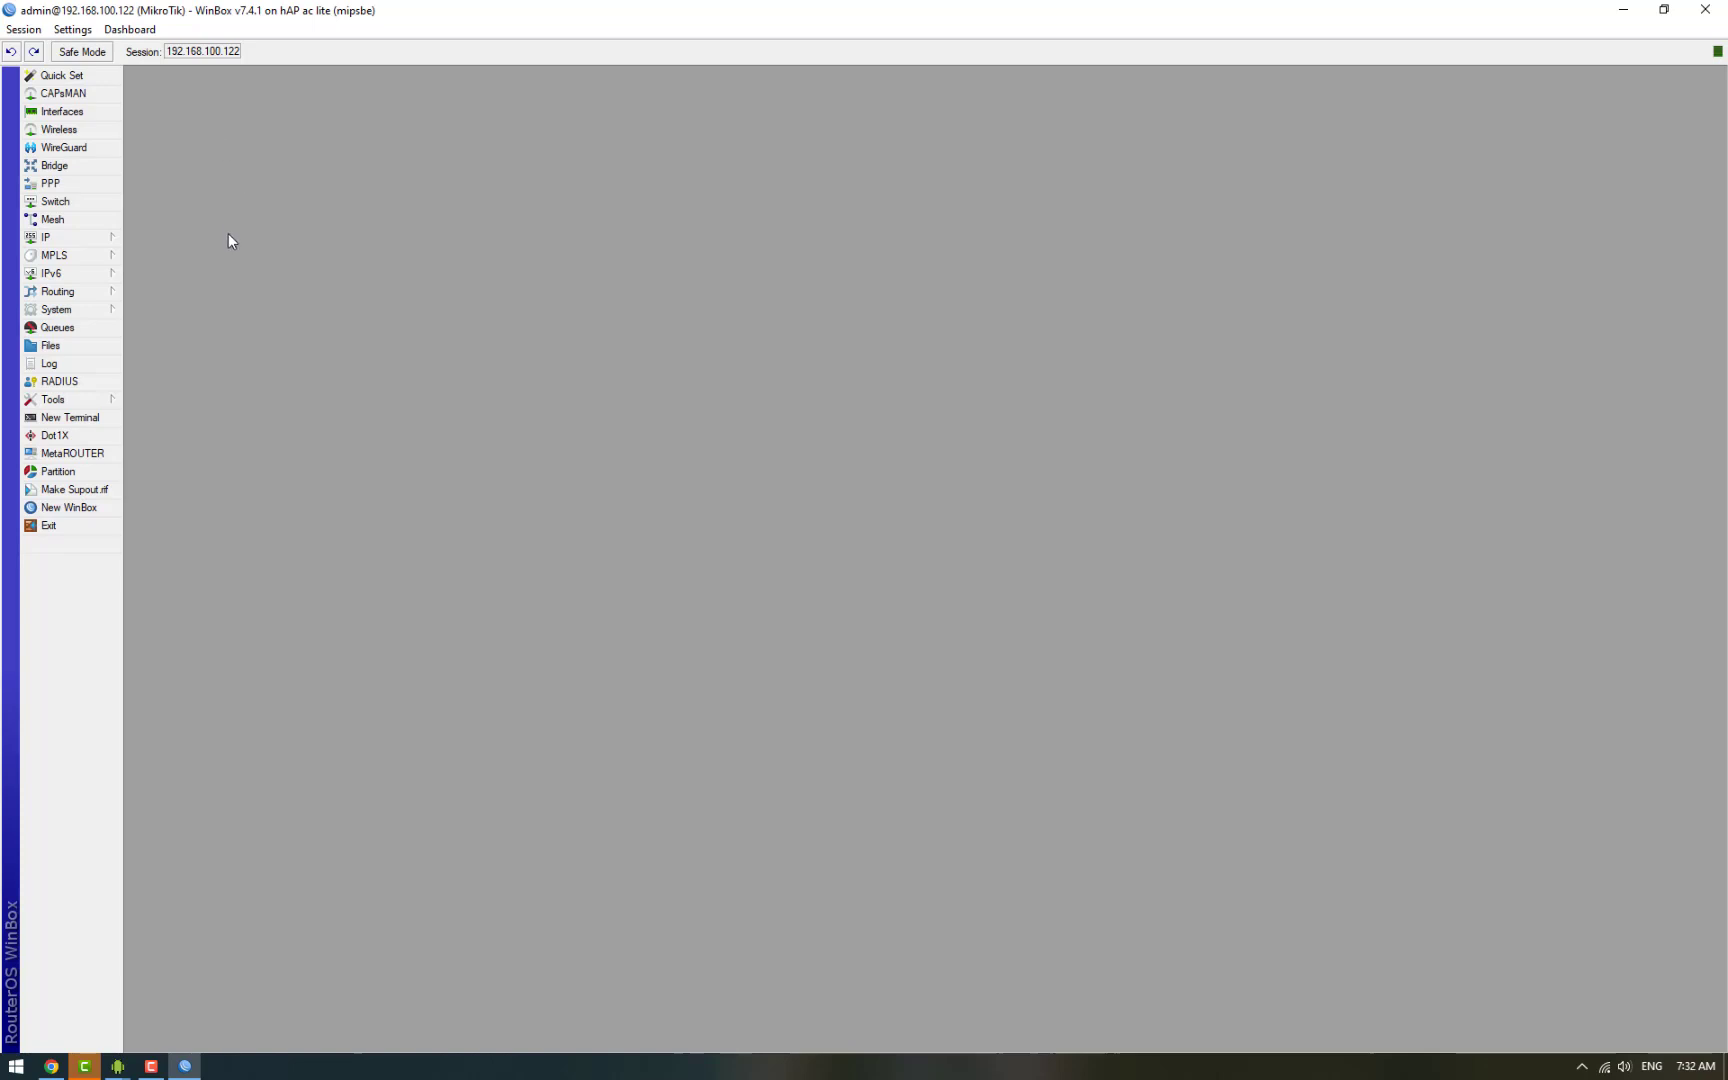
Step: Start the Hotspot Setup wizard with bridge as the hotspot interface
left_click(80, 238)
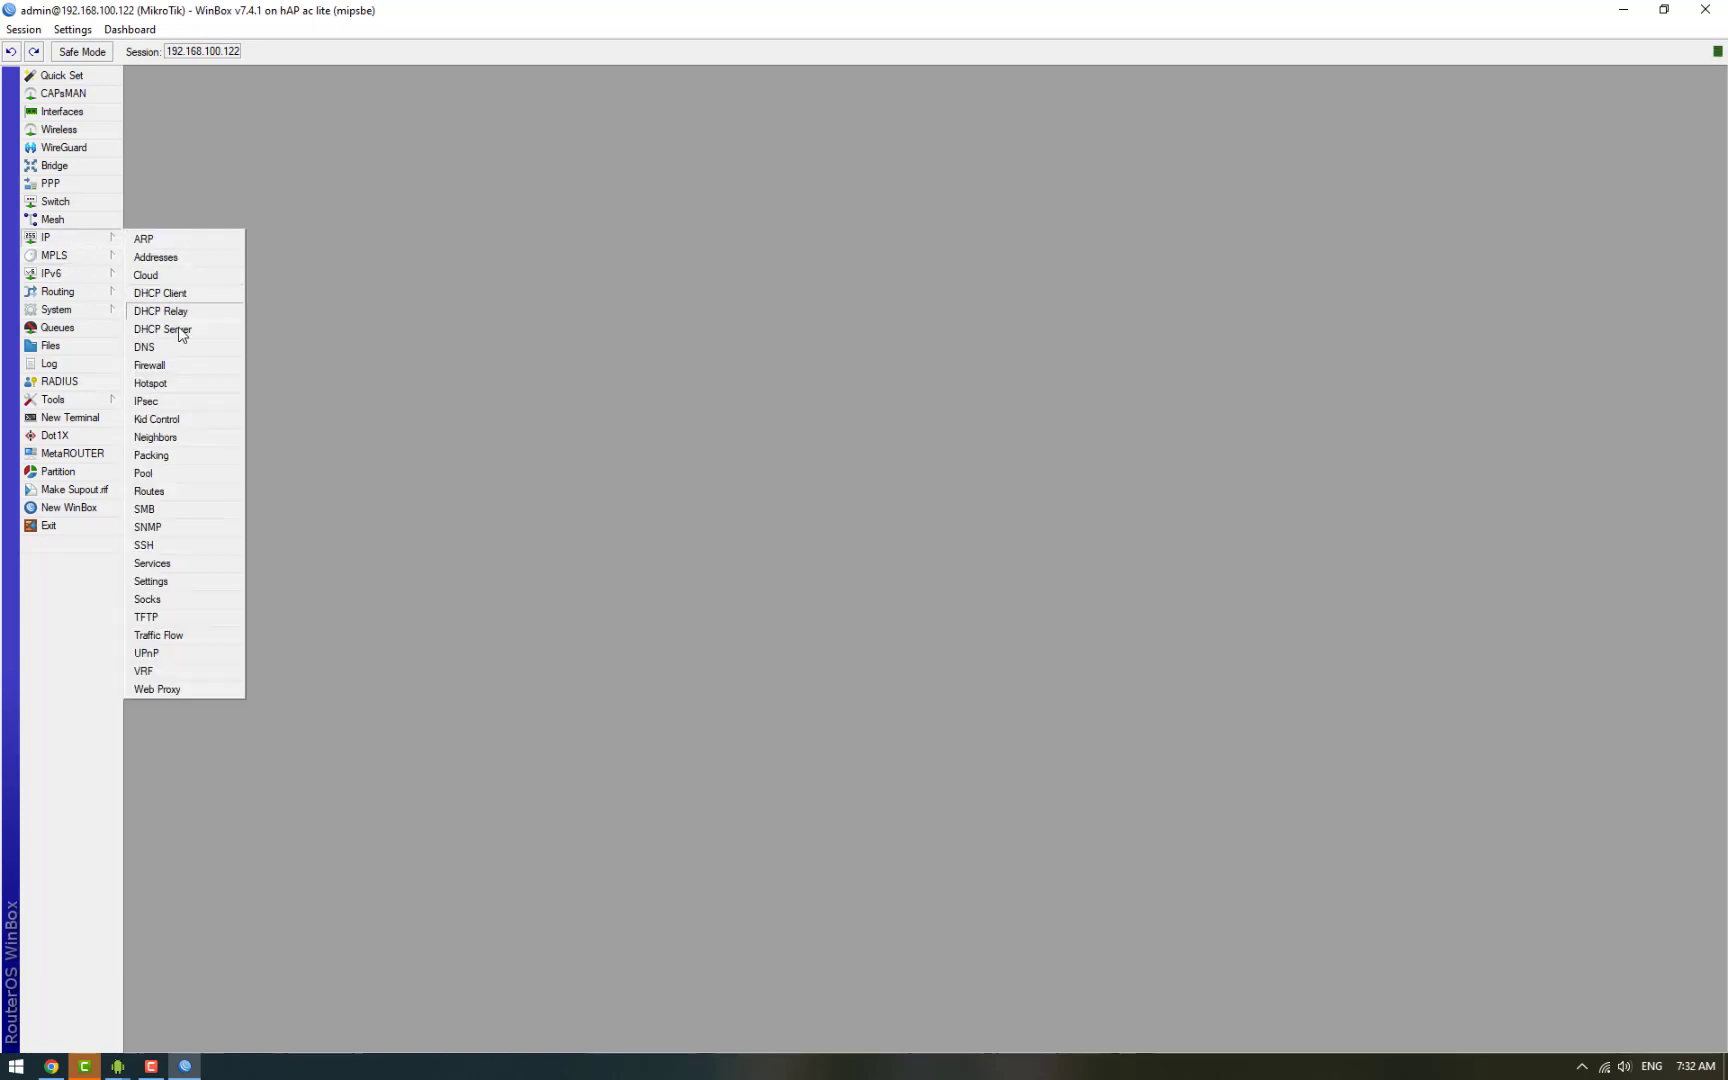
left_click(174, 383)
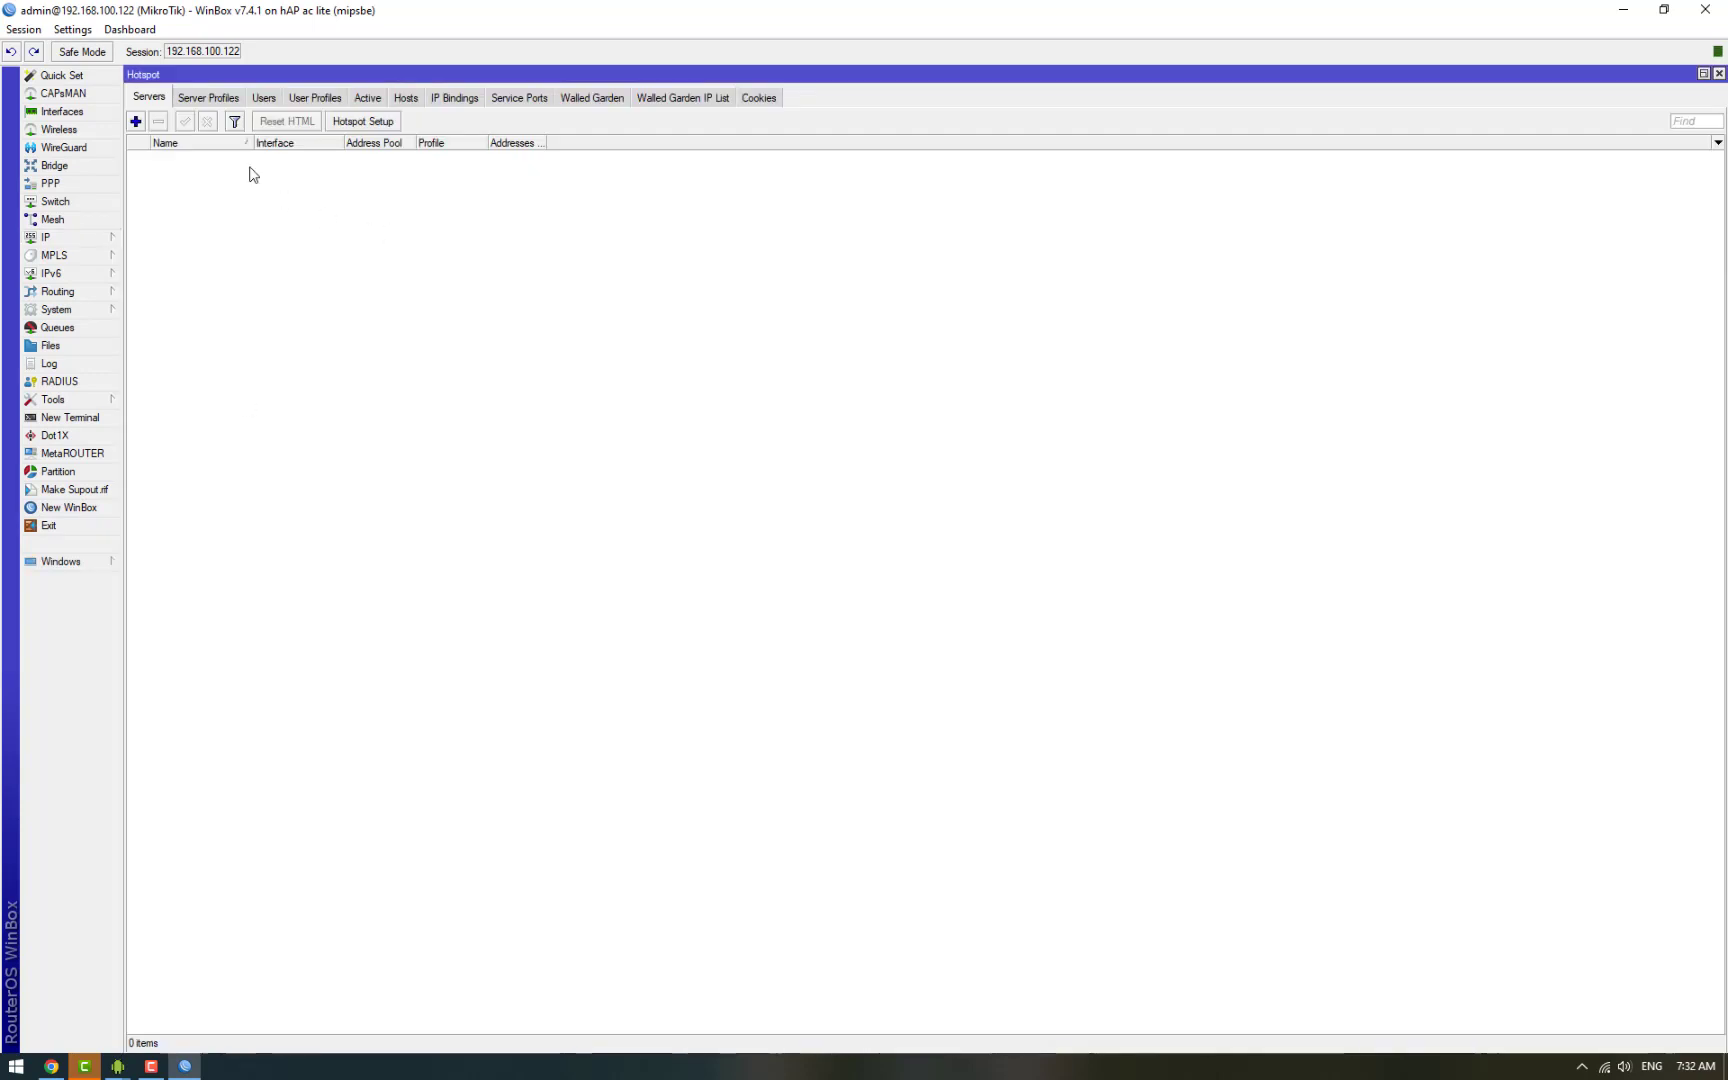
left_click(352, 122)
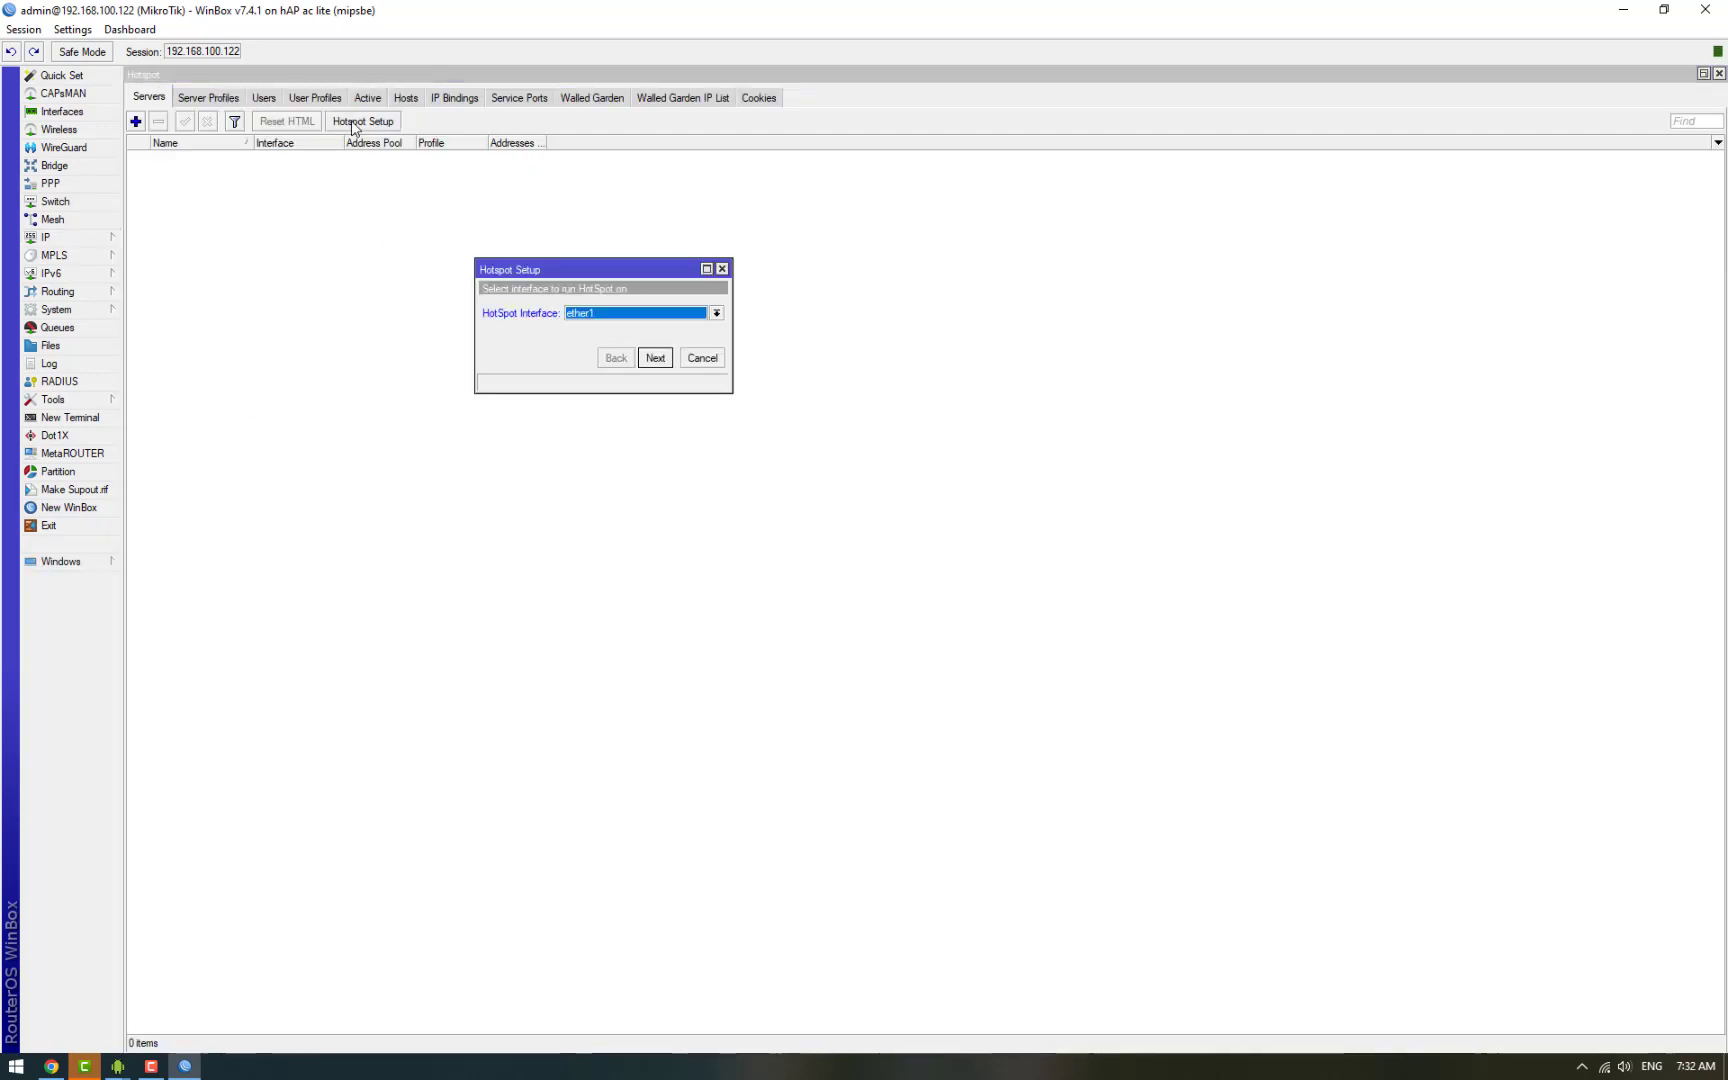
left_click(593, 311)
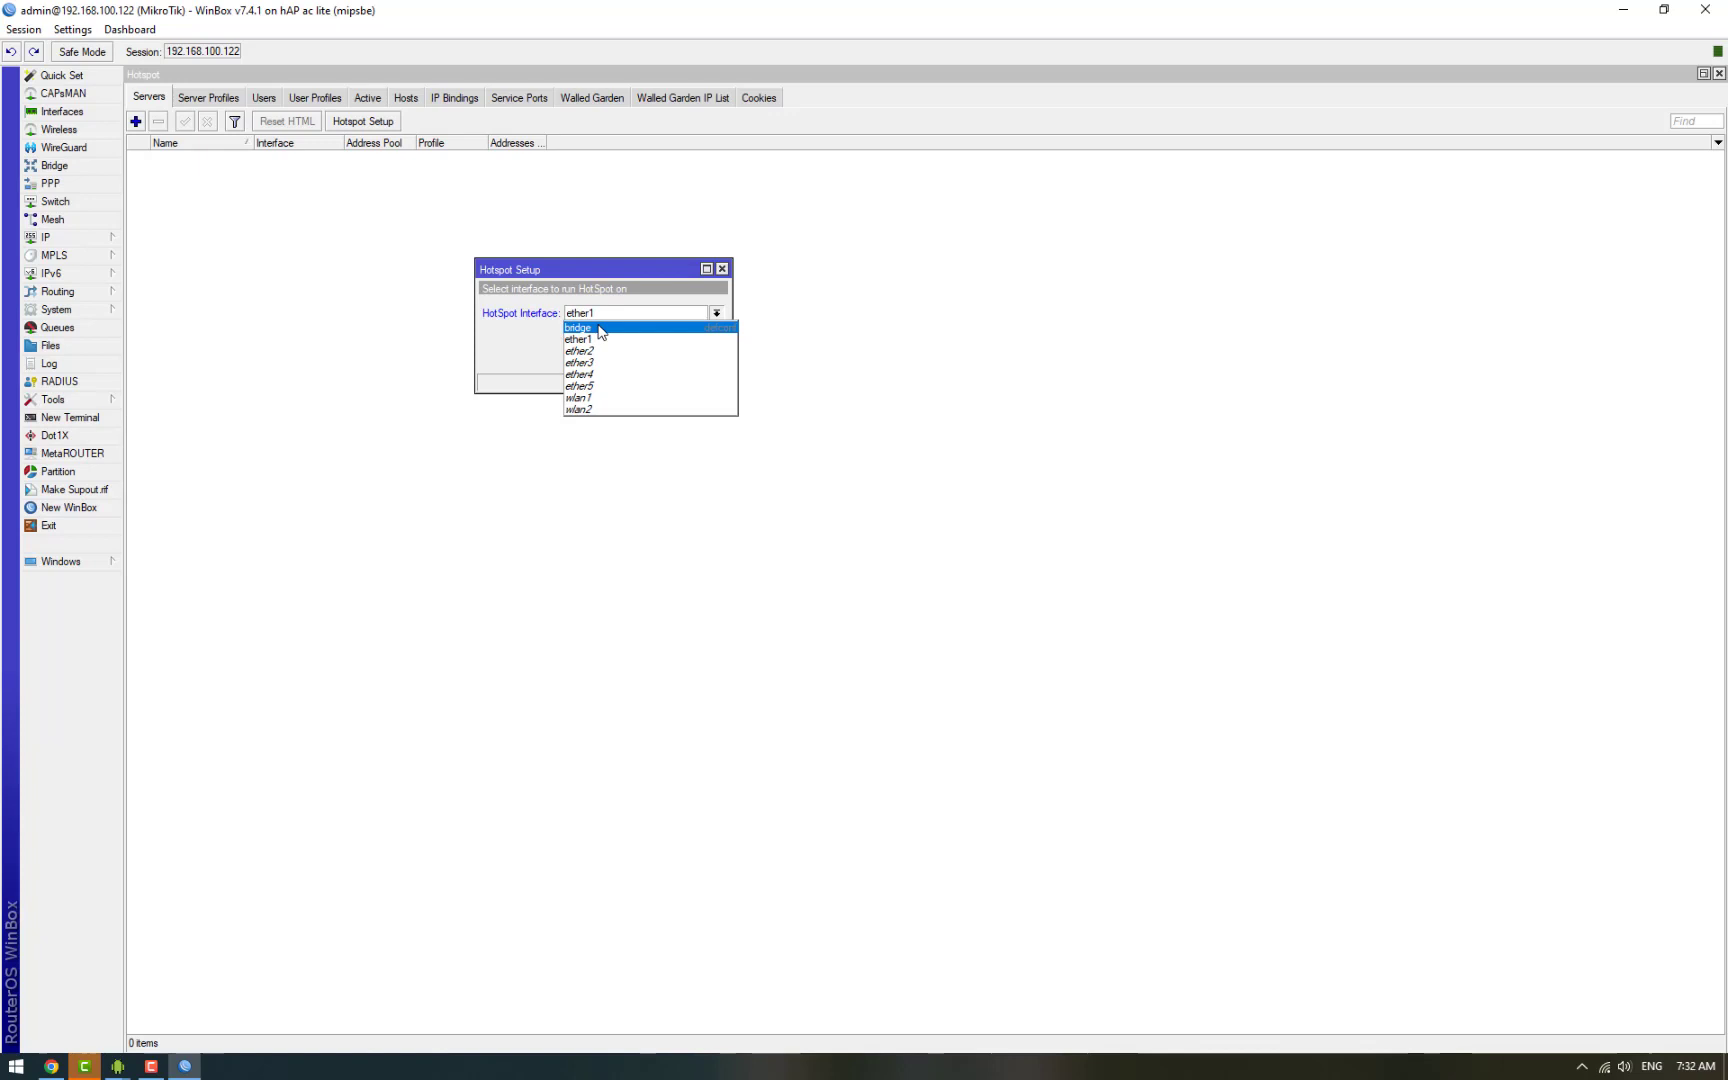
left_click(580, 328)
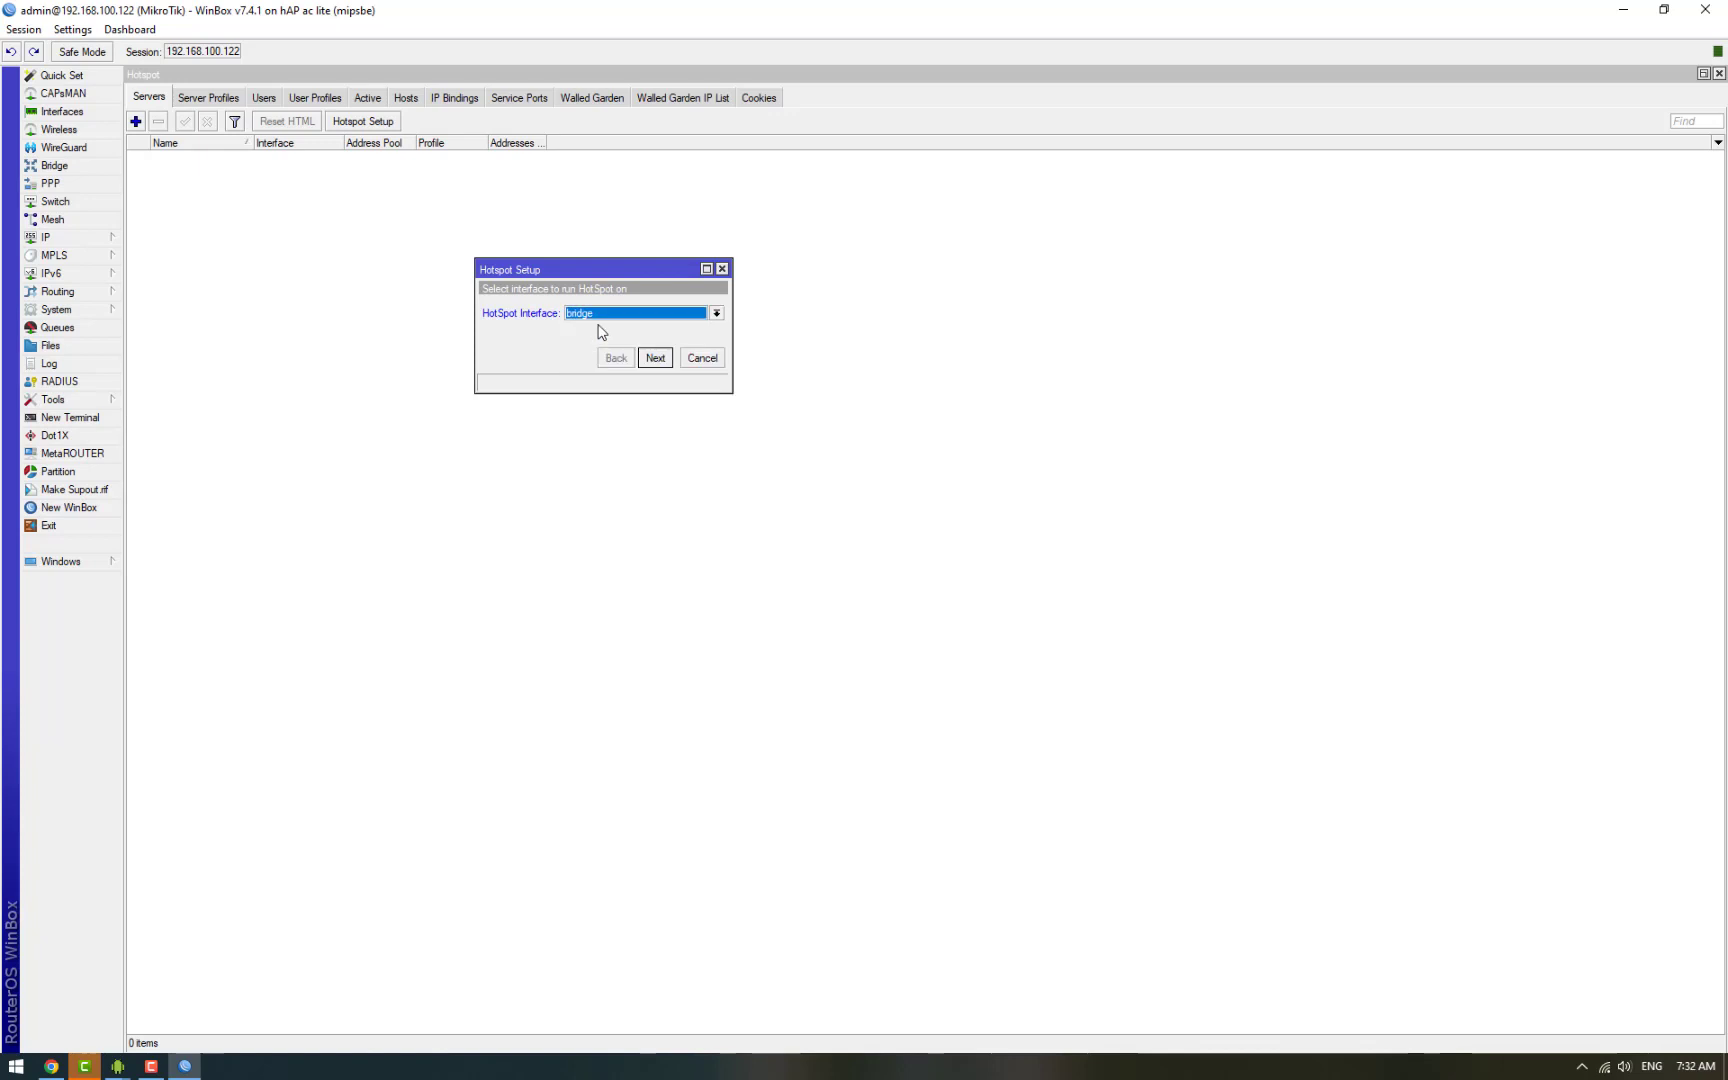
left_click(655, 358)
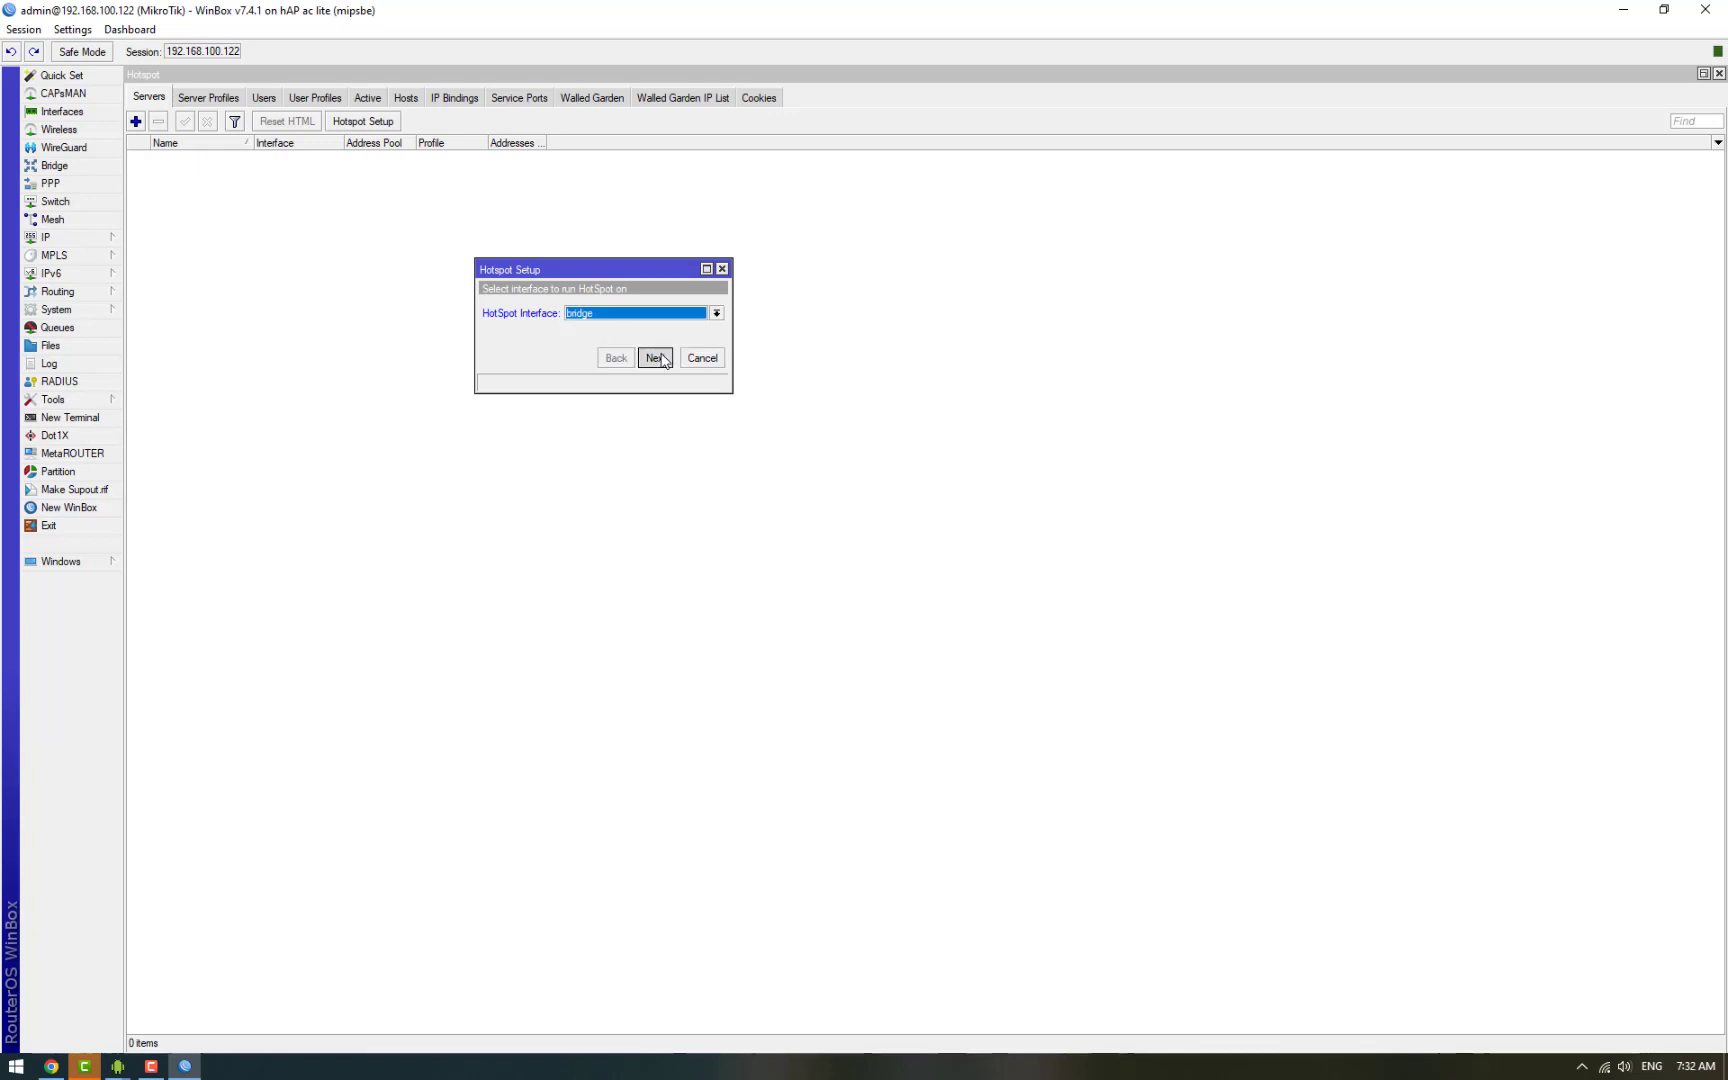
Step: Accept the default address, default-dhcp pool, DNS and user settings to finish the wizard
left_click(655, 358)
left_click(660, 360)
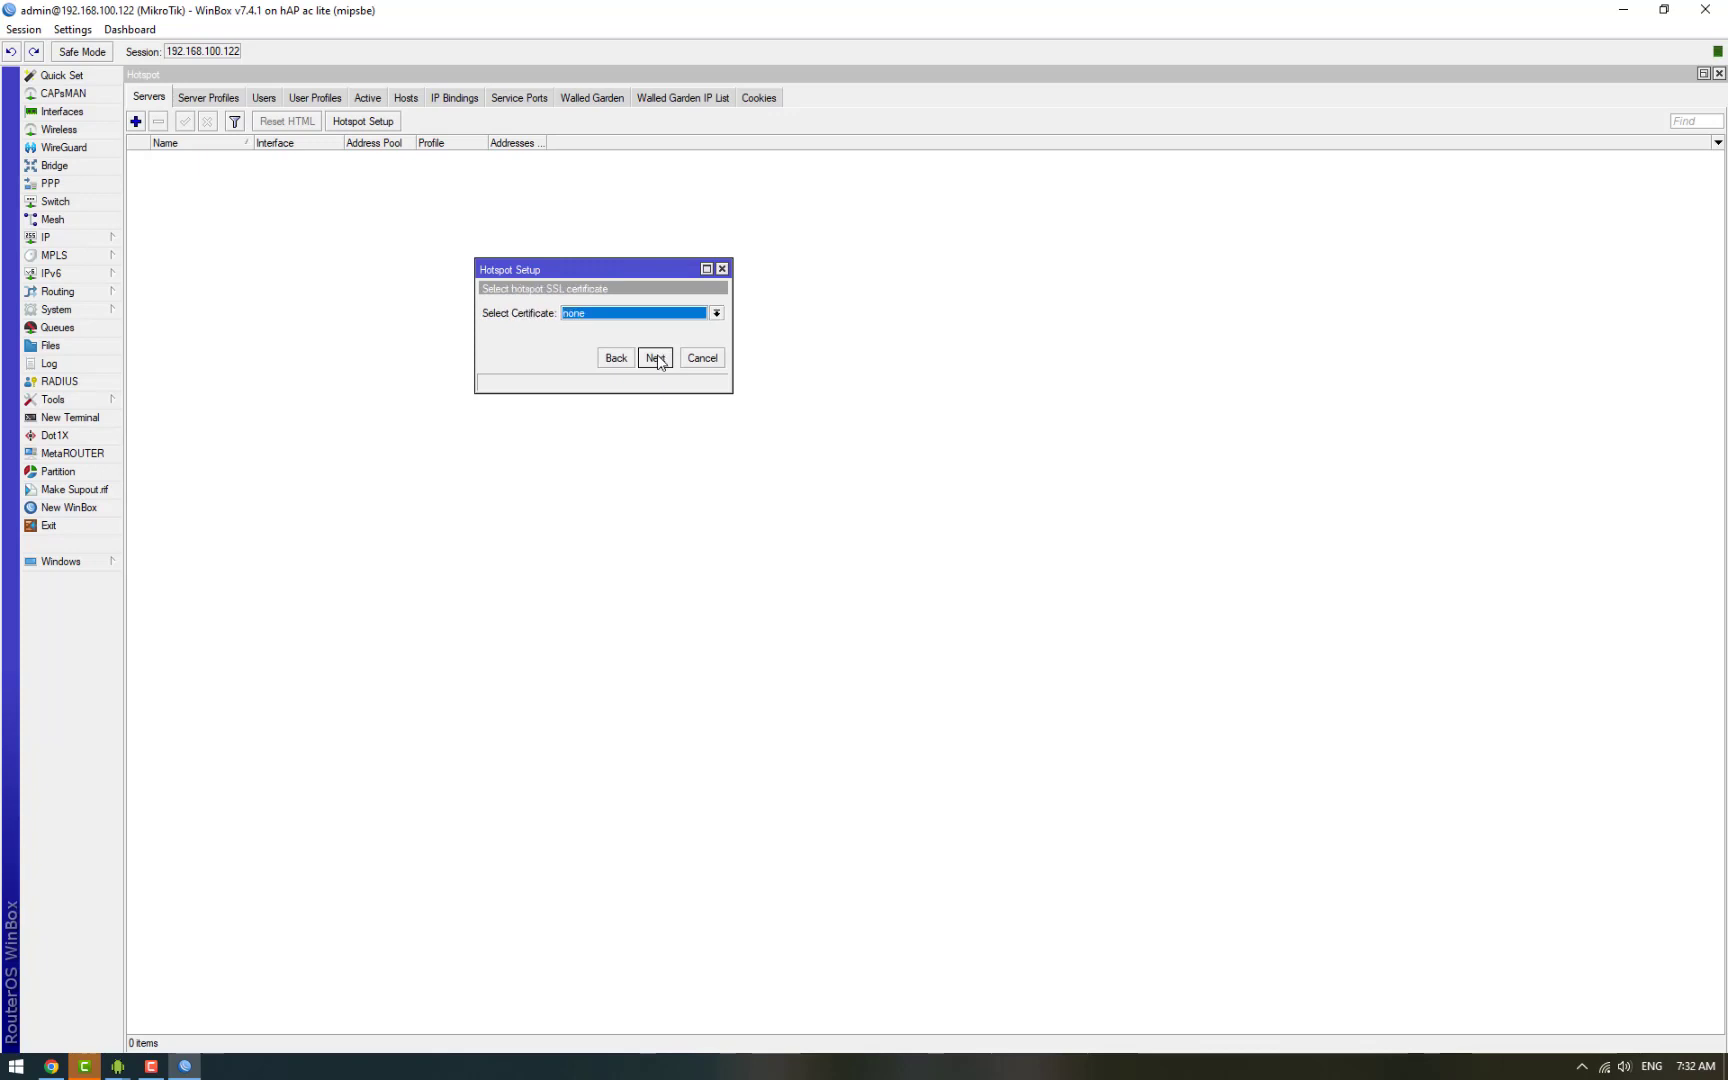
left_click(655, 358)
left_click(655, 358)
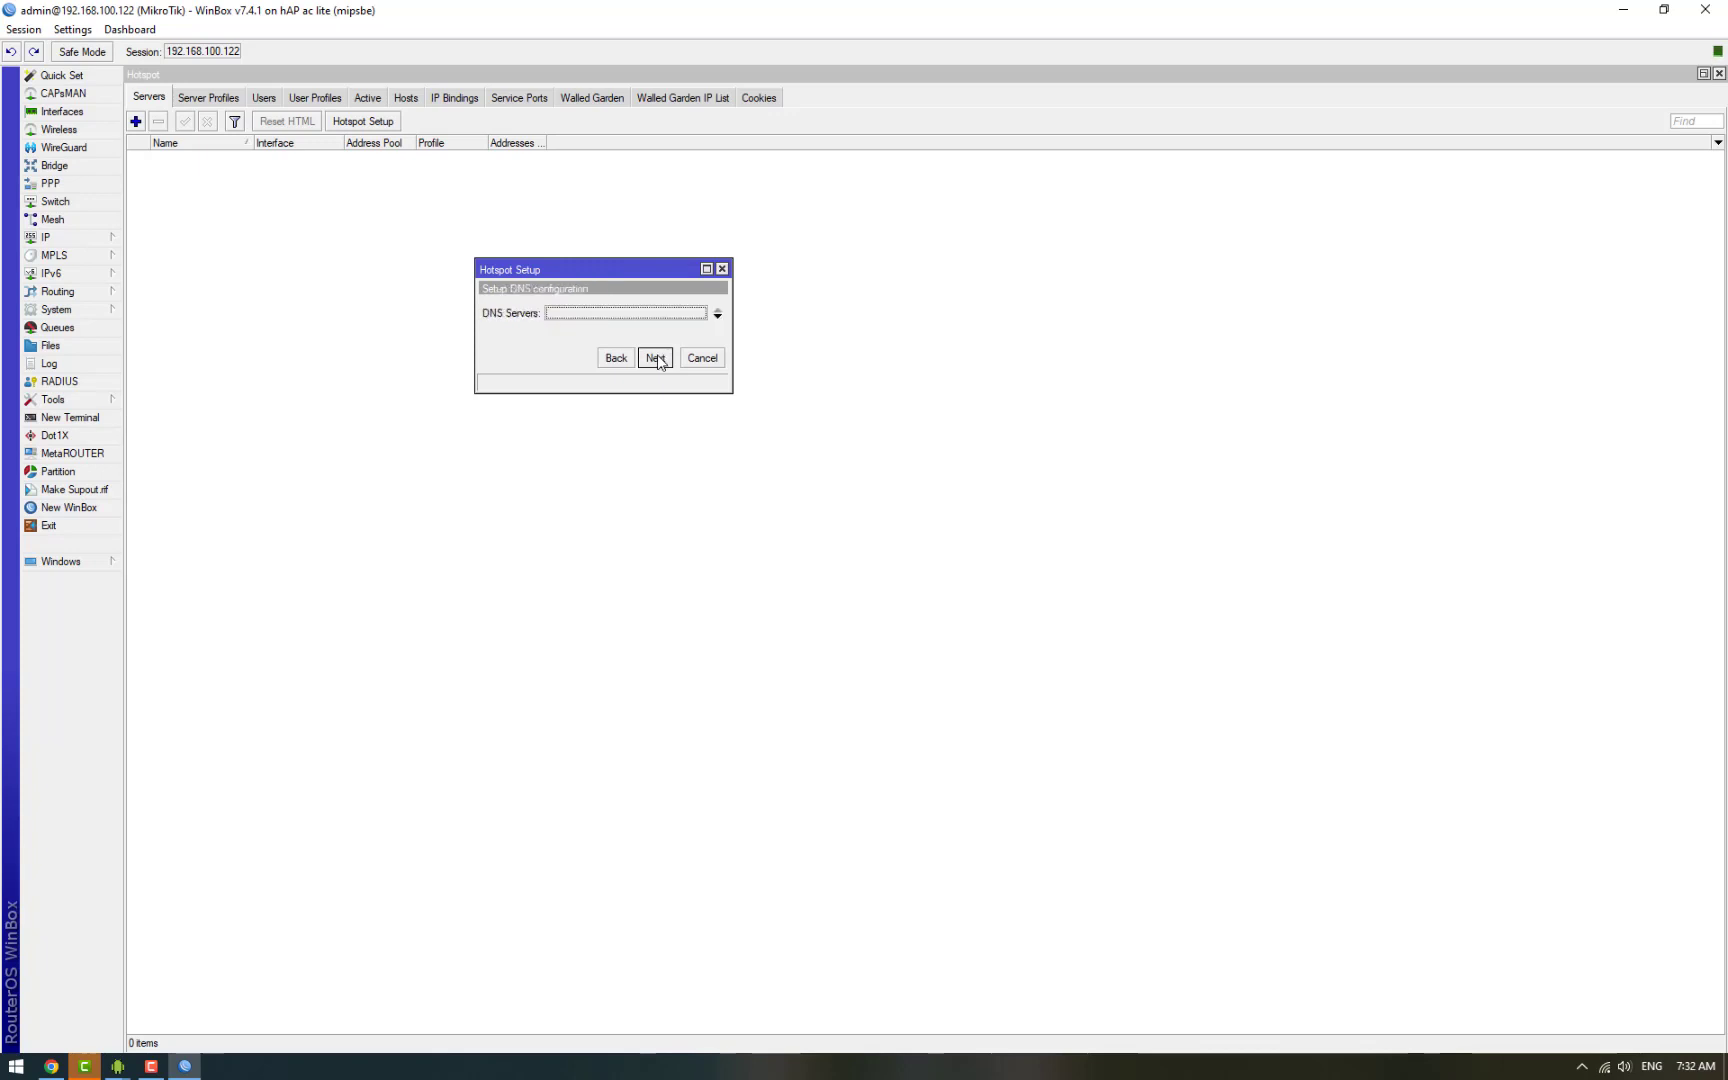
left_click(655, 358)
left_click(655, 358)
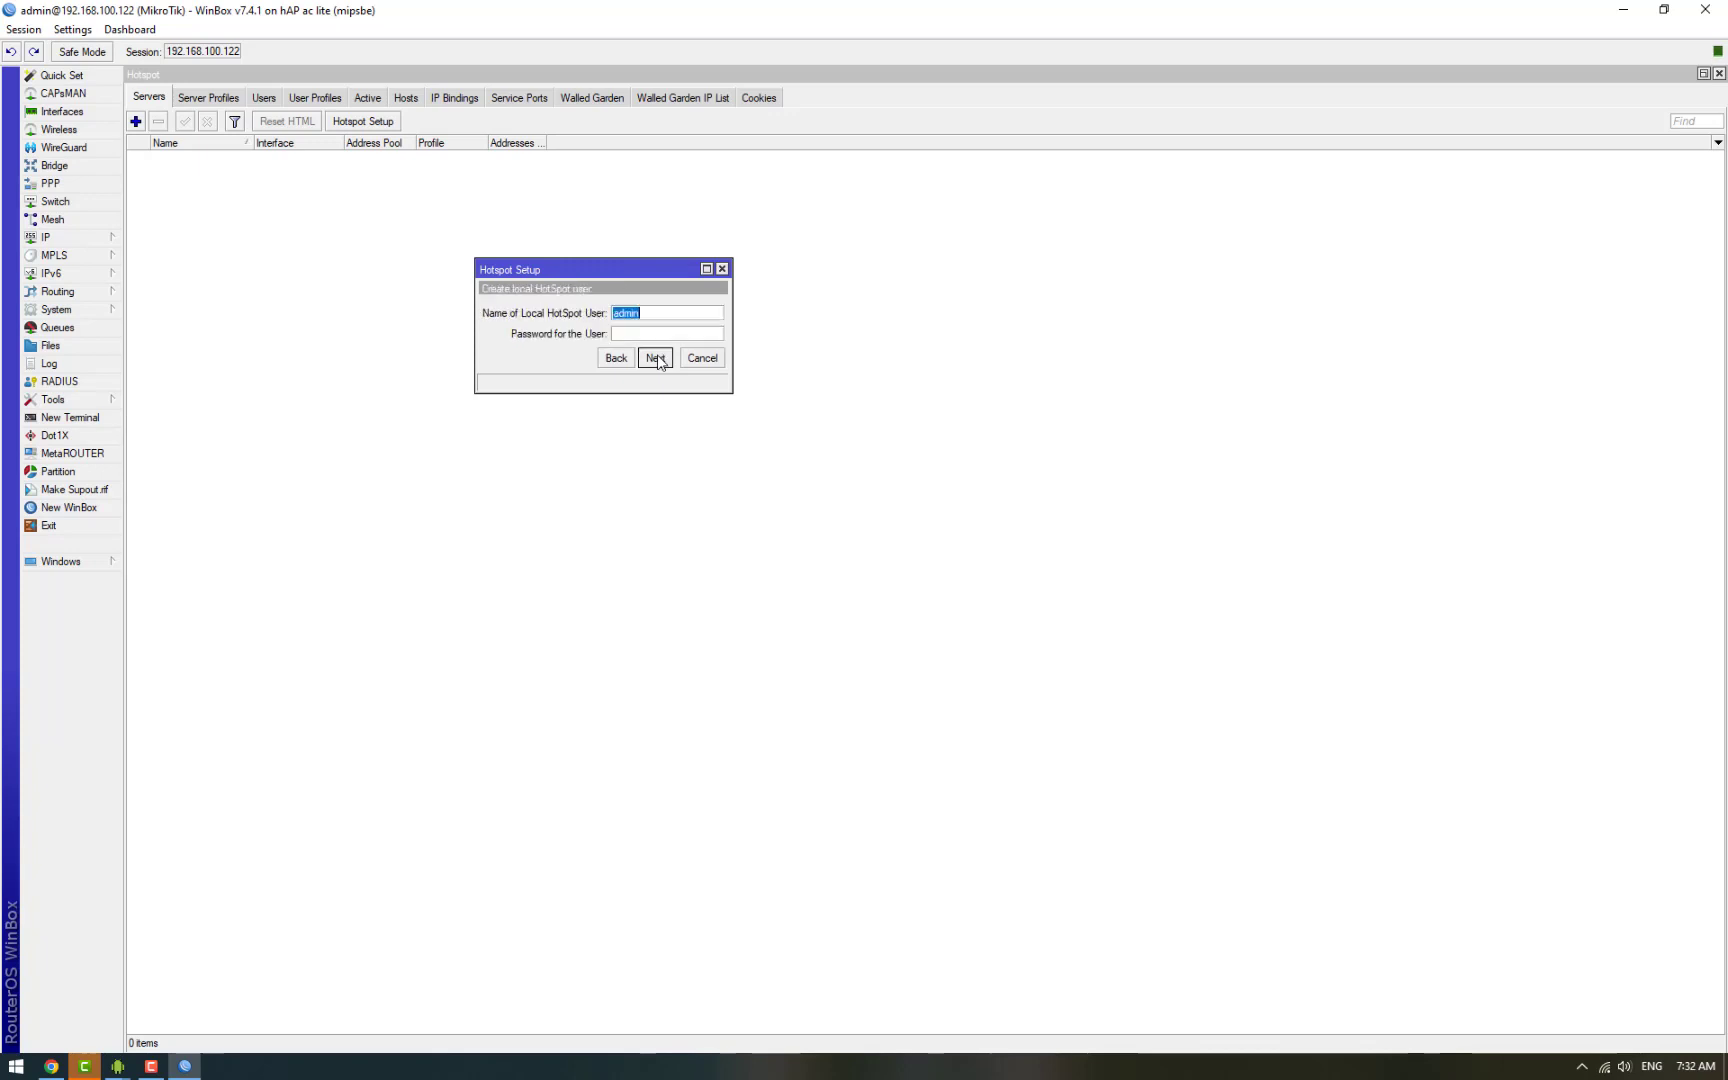
left_click(655, 358)
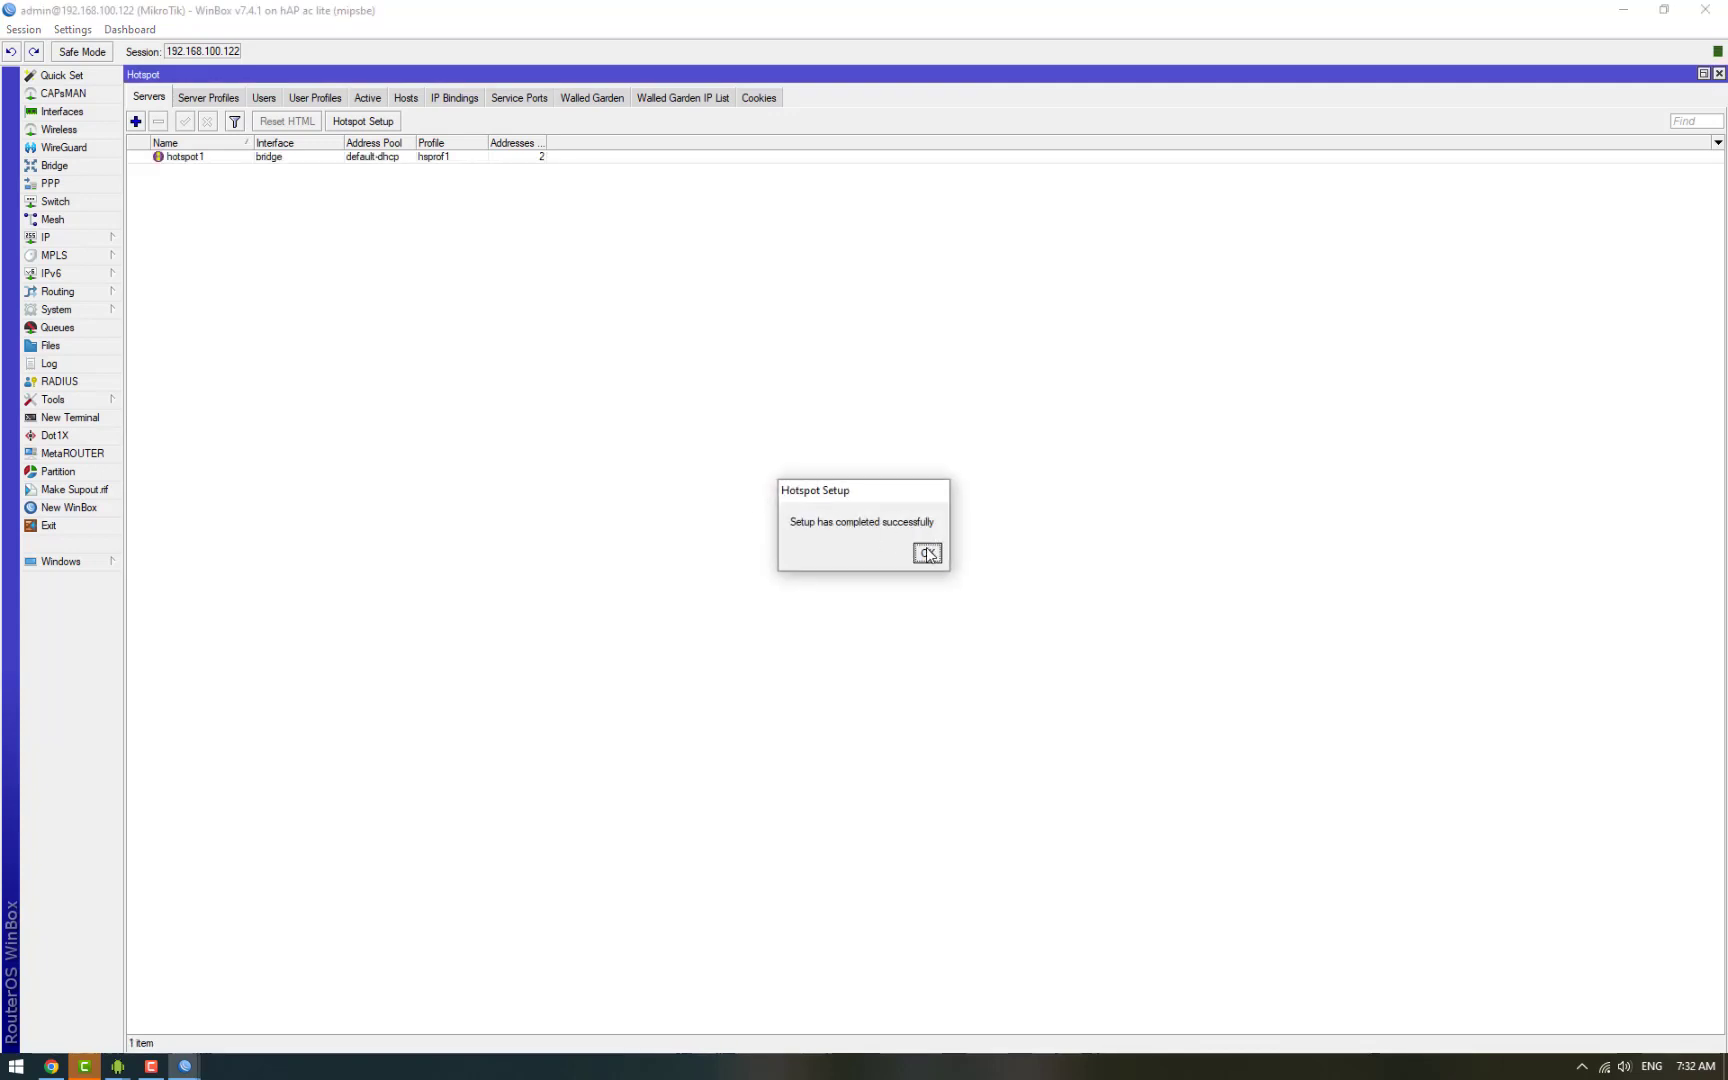
Step: Set hsprof1 to allow HTTP PAP logins only, disabling HTTP CHAP and cookie logins
left_click(927, 554)
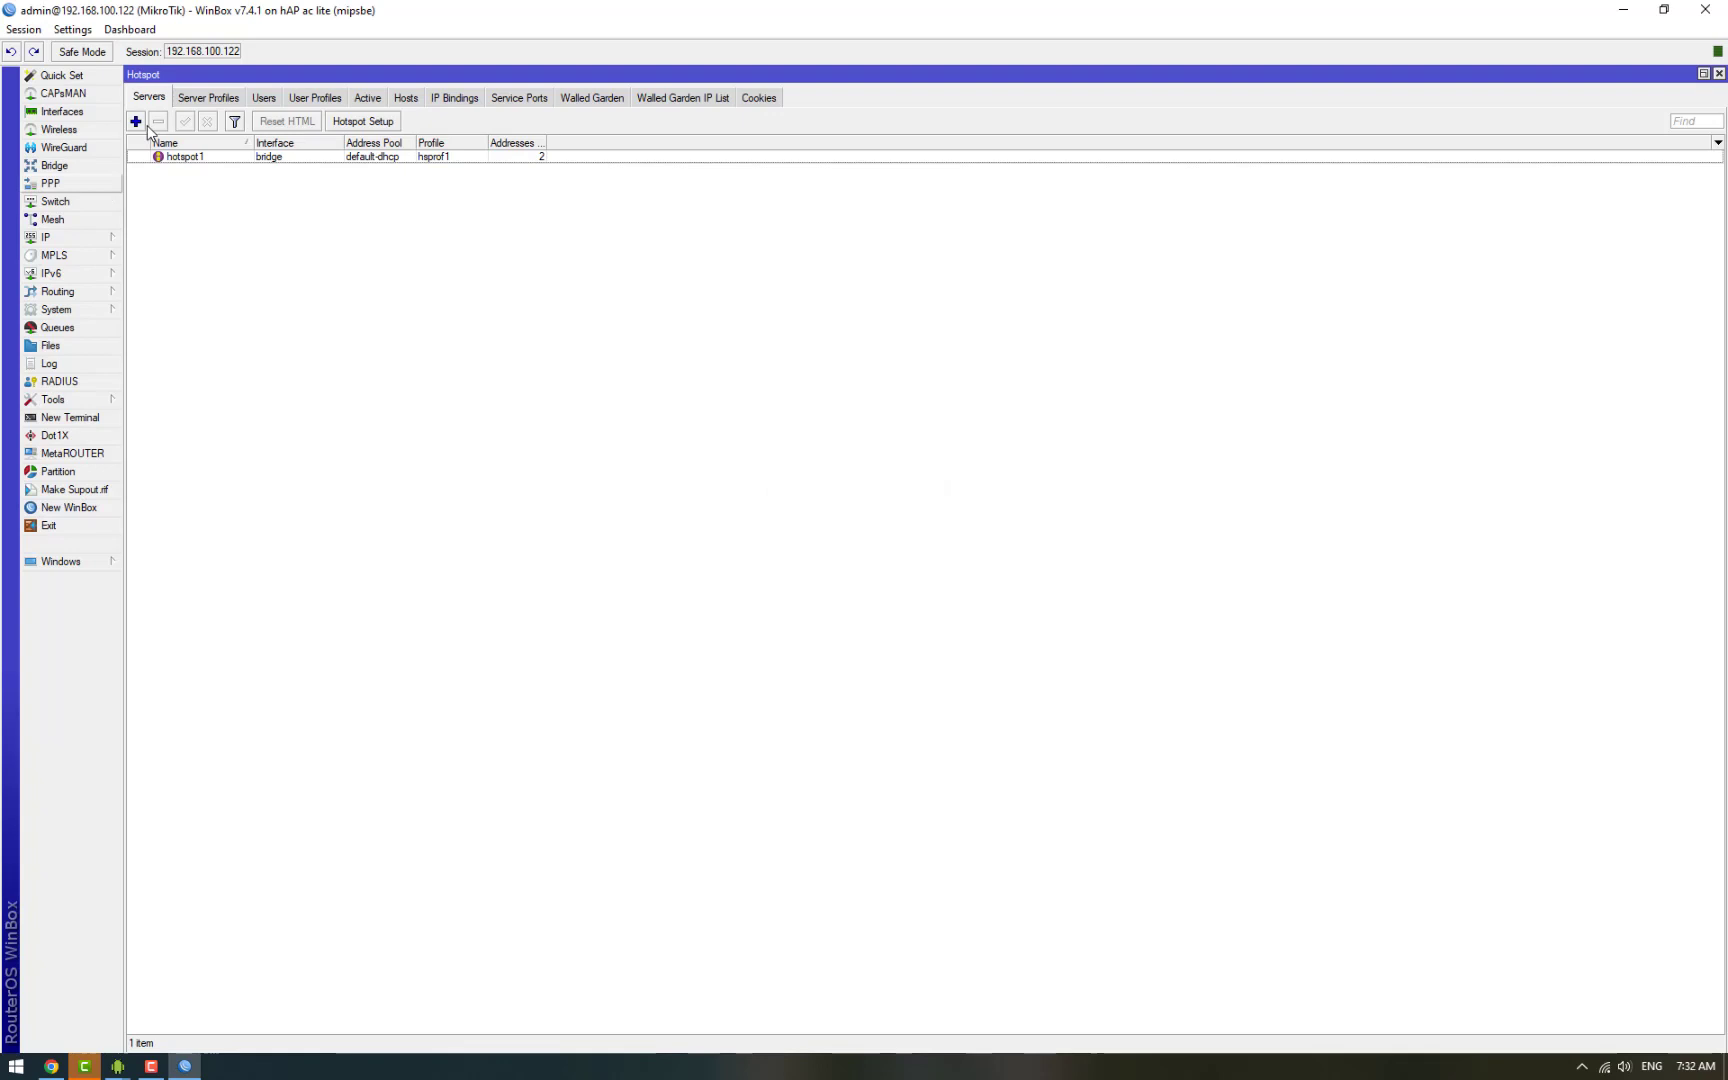
left_click(217, 98)
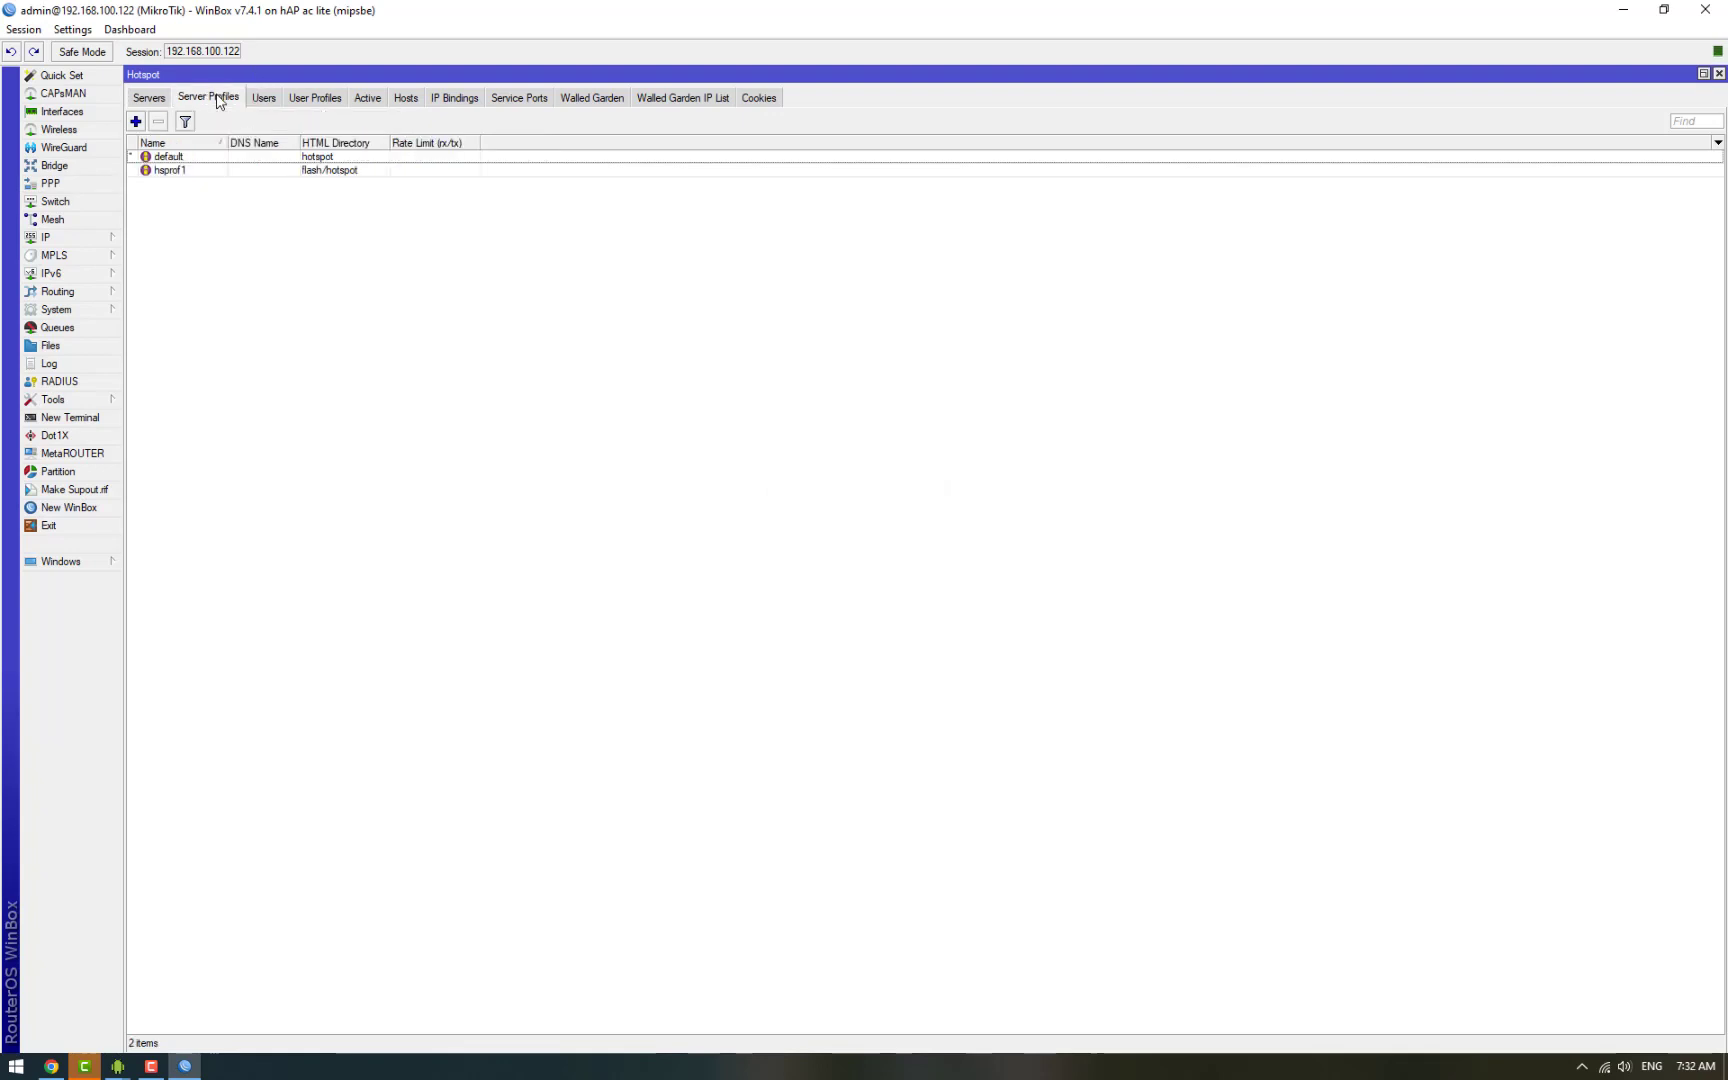
double_click(227, 172)
left_click(450, 253)
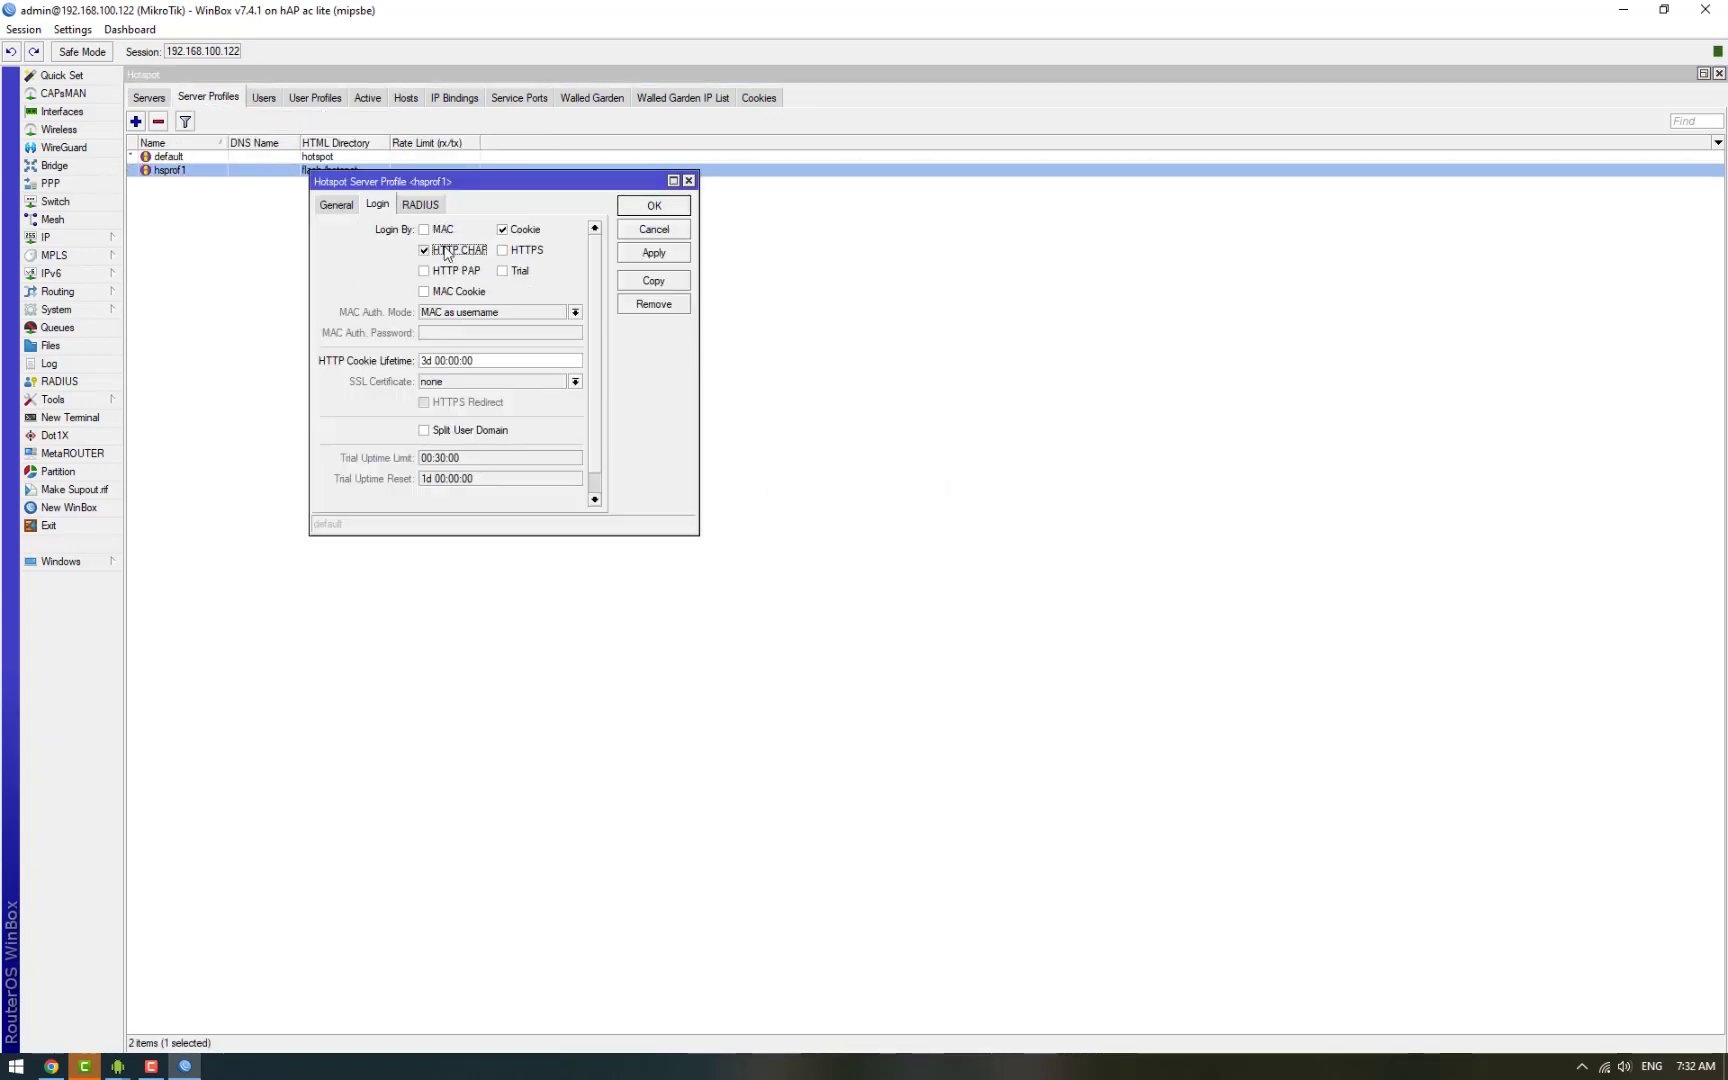
left_click(463, 272)
left_click(515, 232)
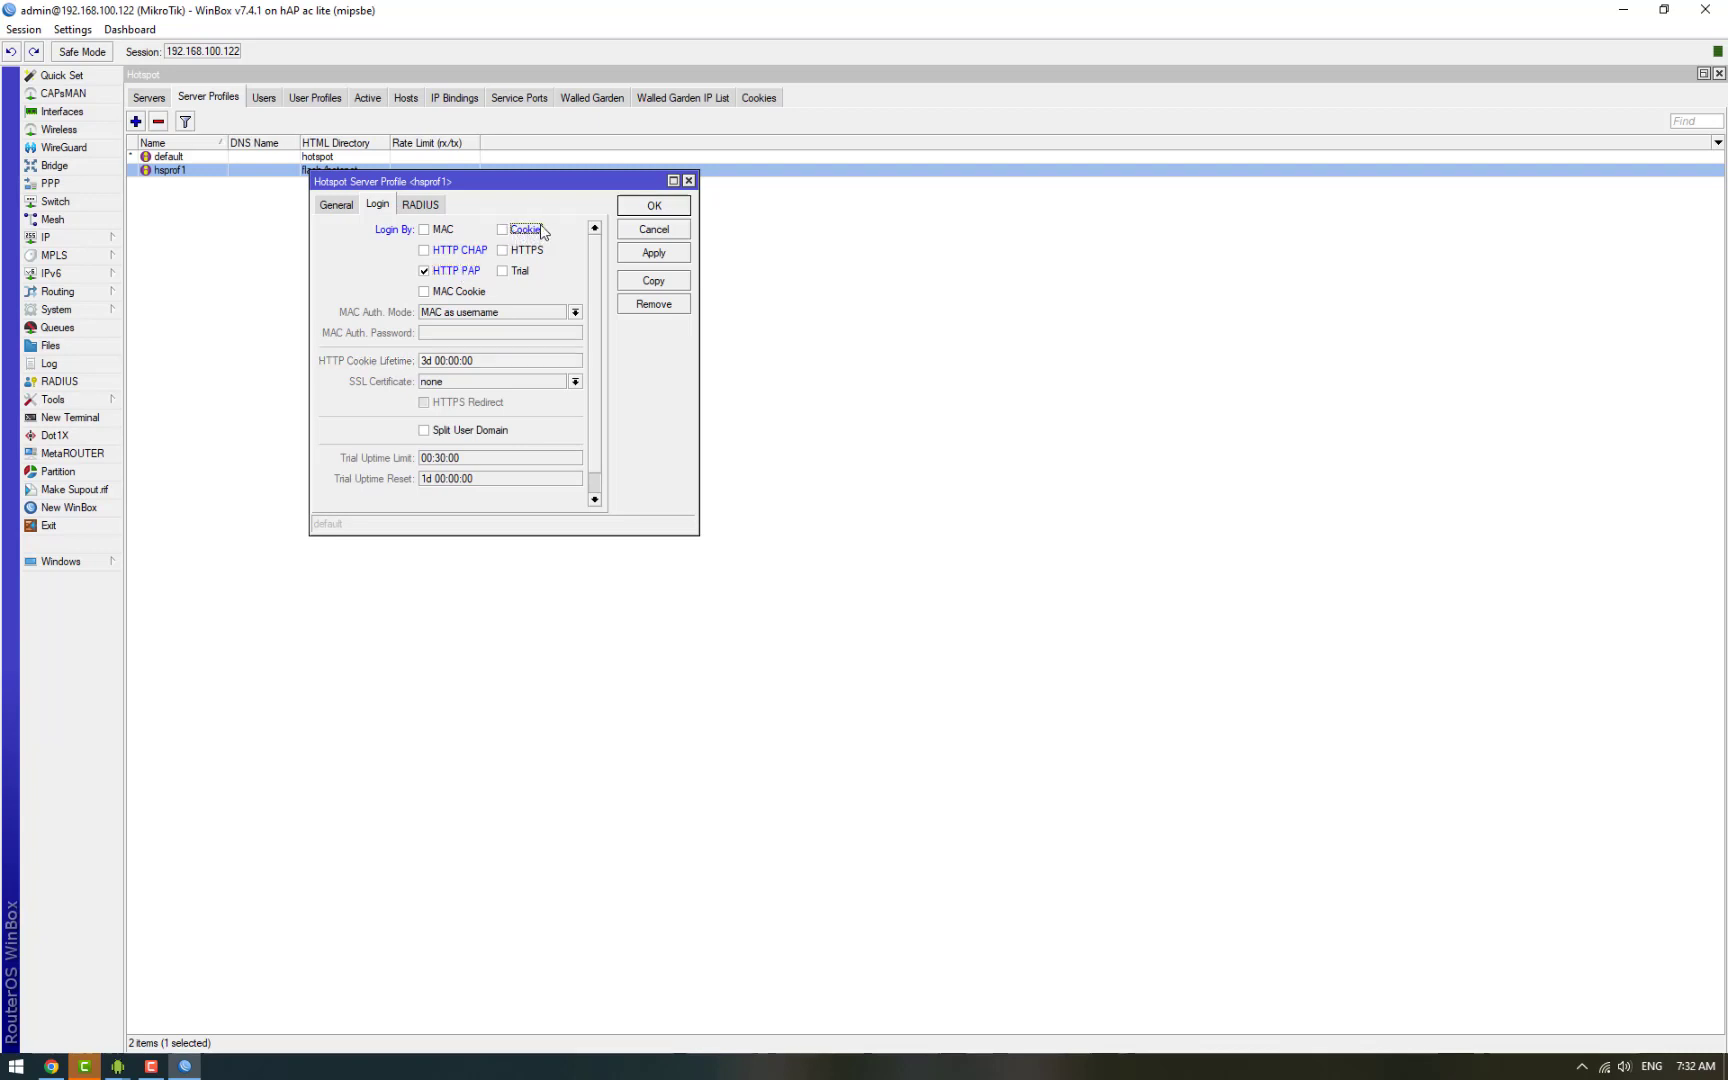
left_click(624, 210)
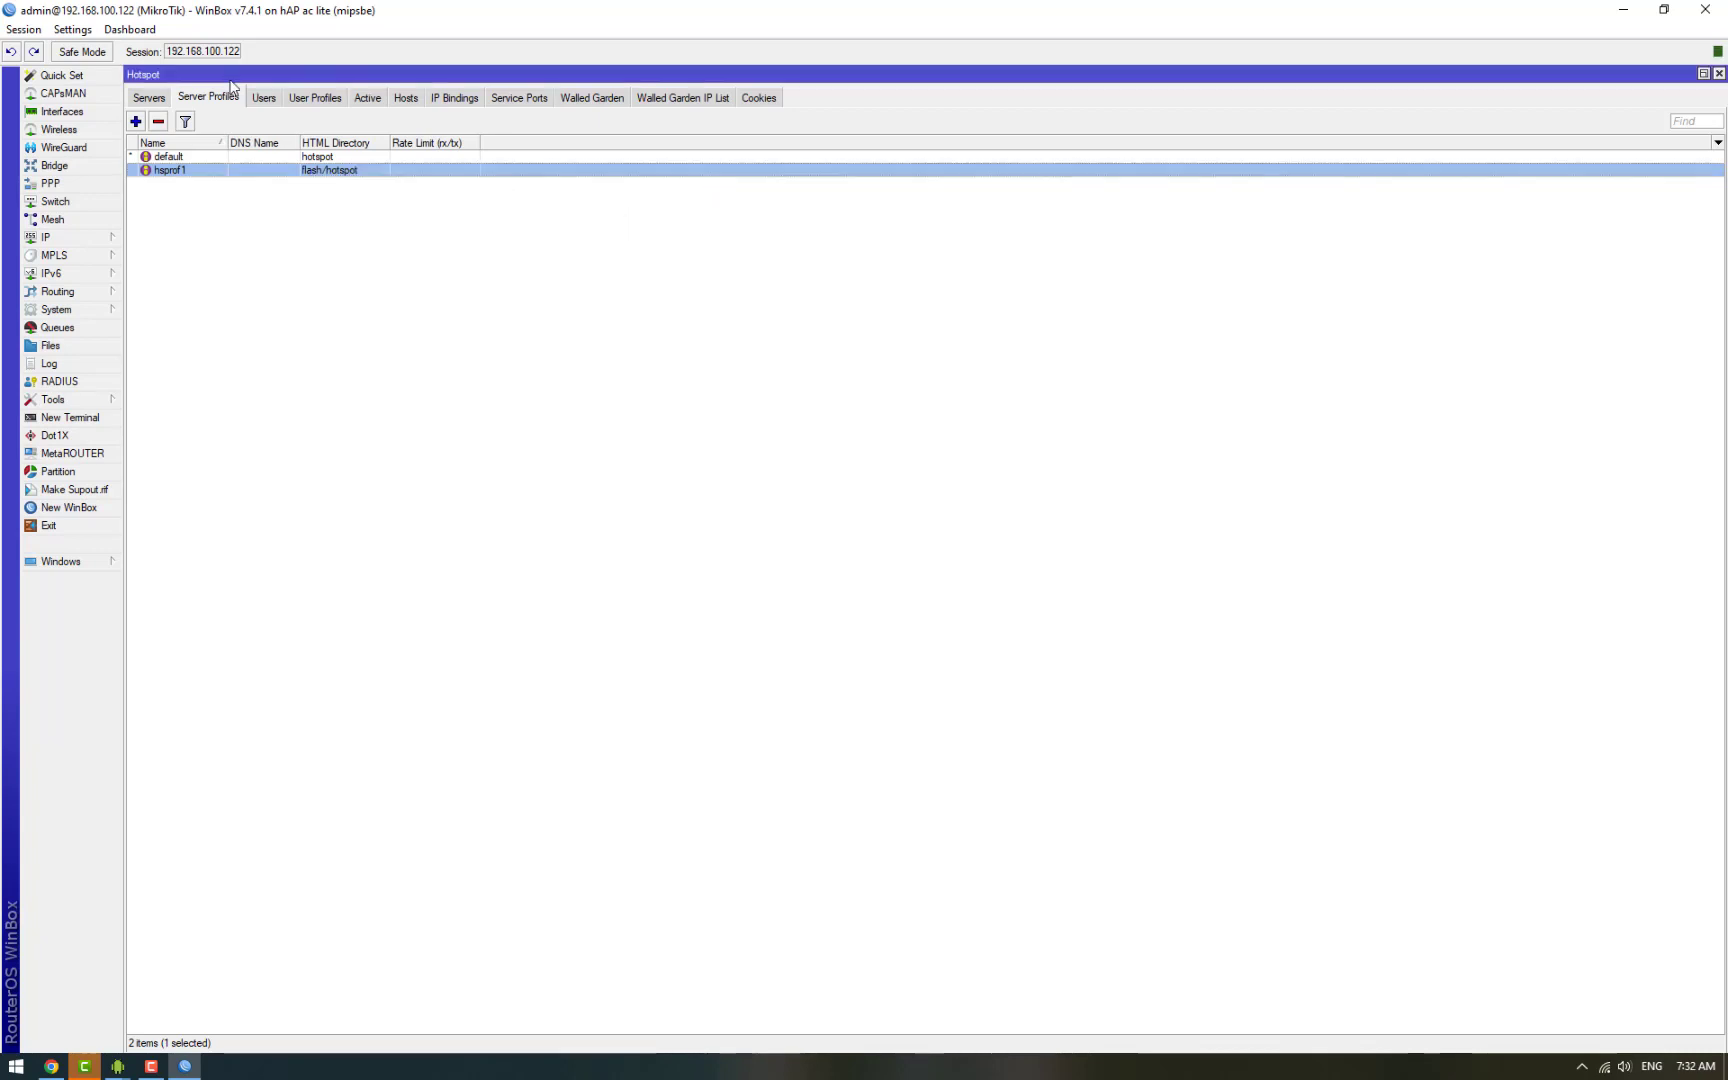
Step: Give the default user profile 20 shared users with Add MAC Cookie turned off
left_click(296, 99)
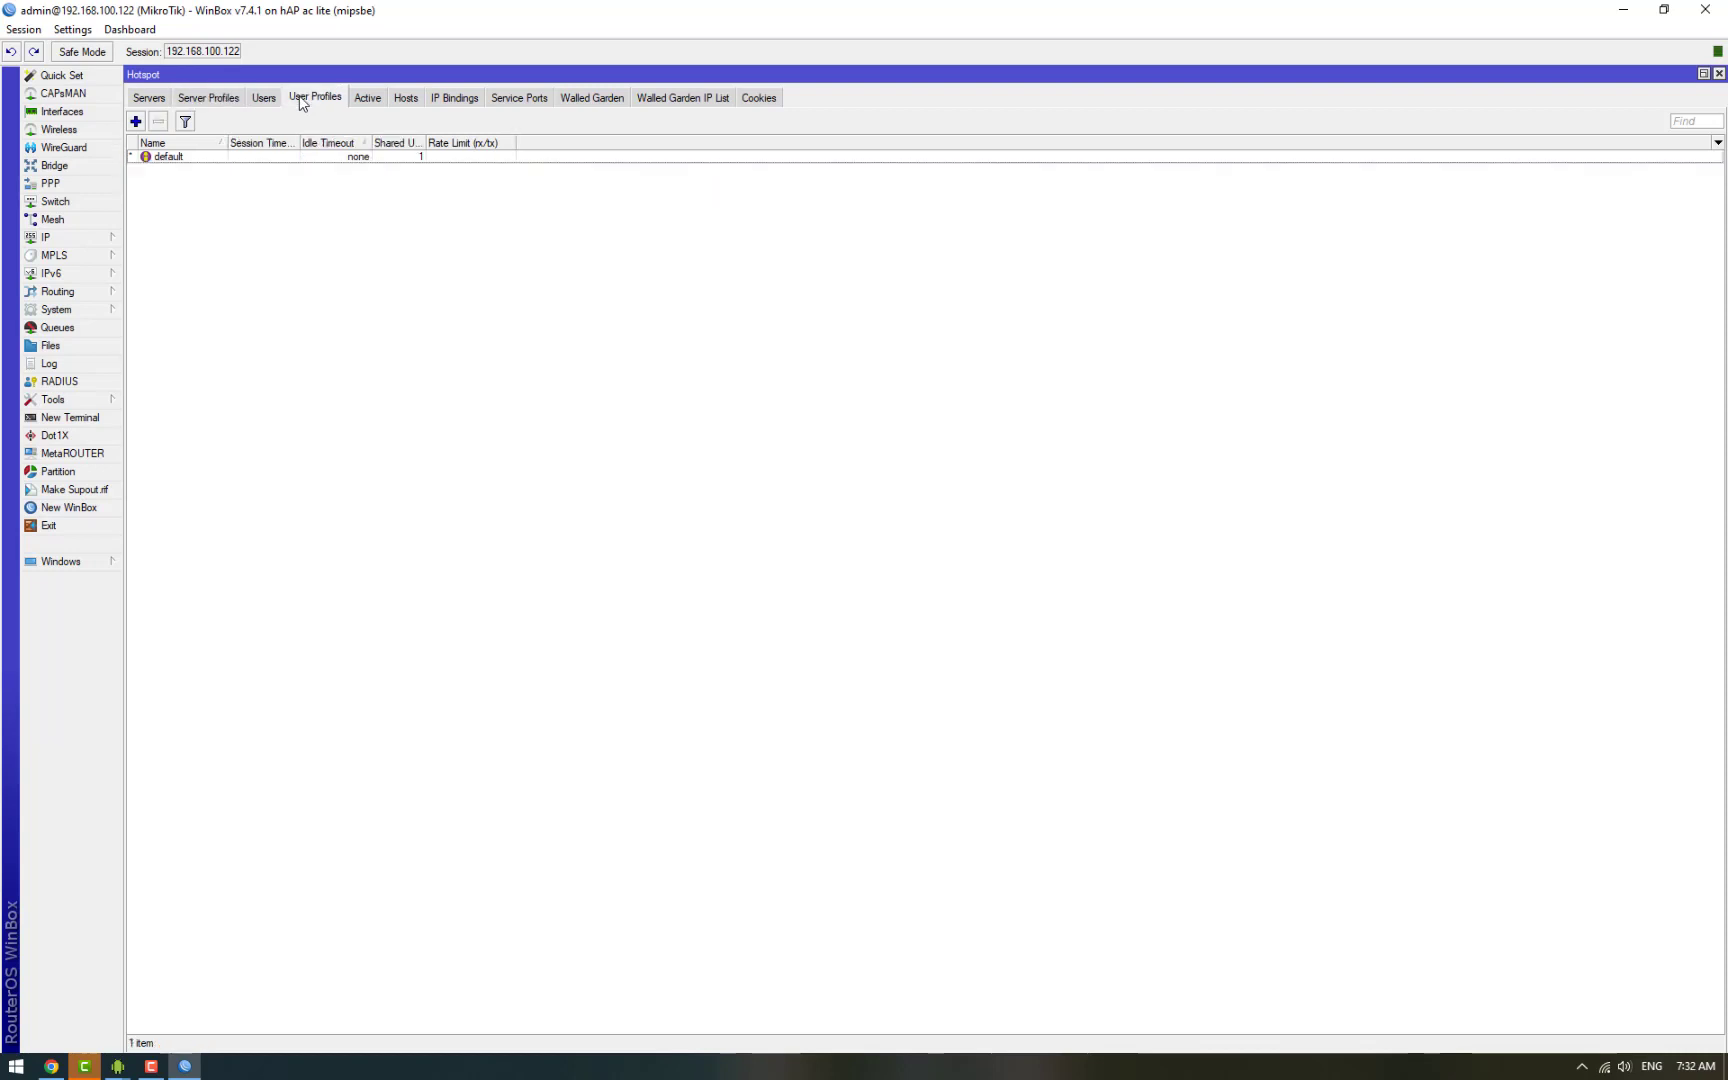
left_click(204, 157)
double_click(204, 157)
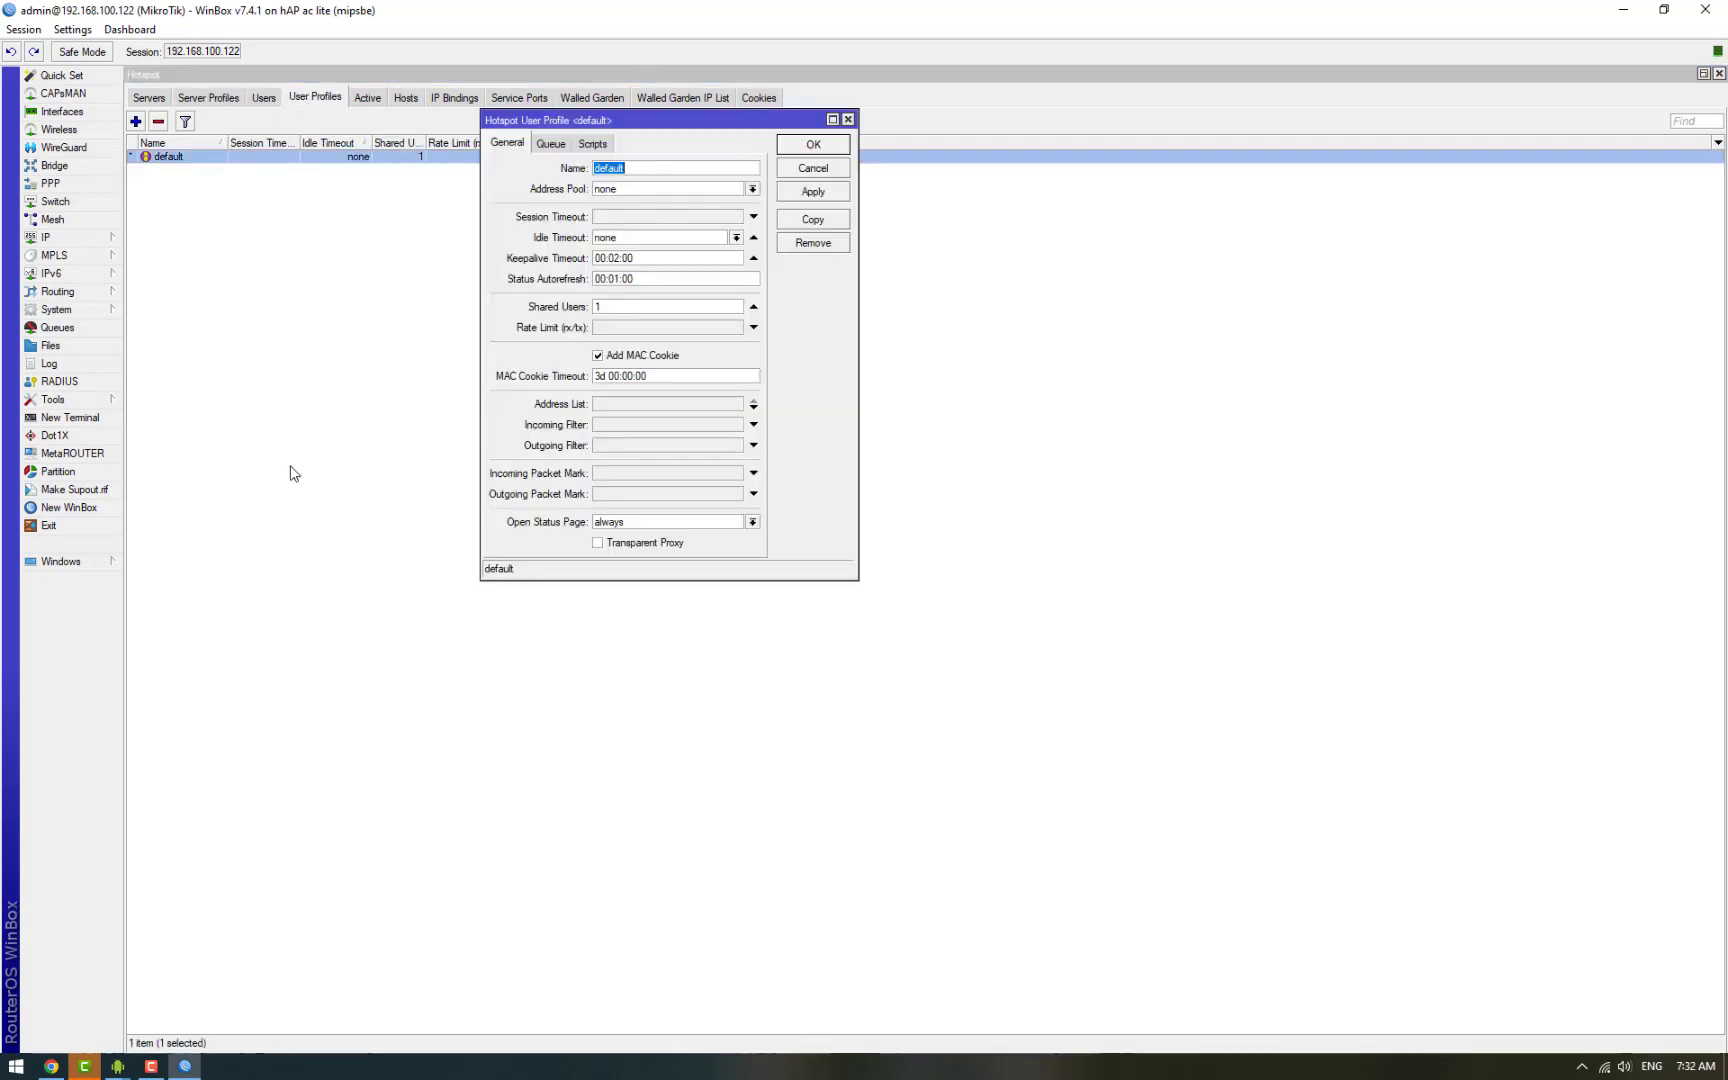
left_click(627, 306)
left_click(627, 356)
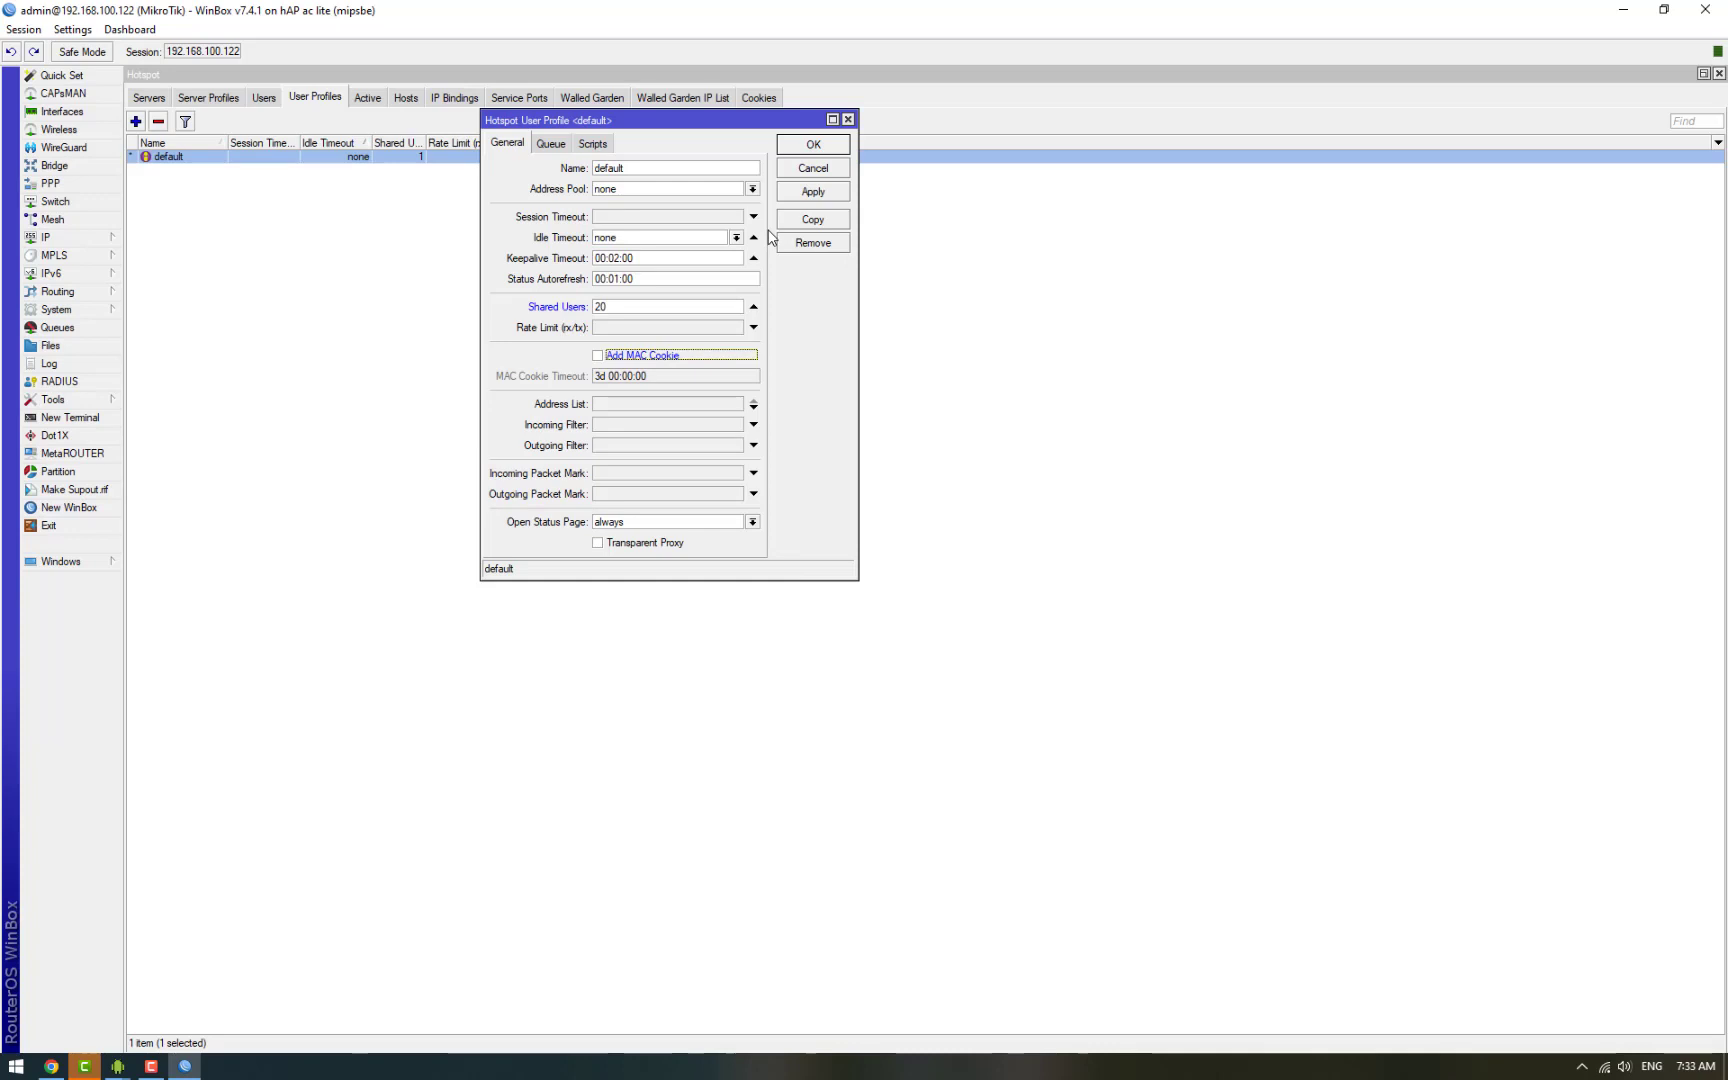
left_click(817, 146)
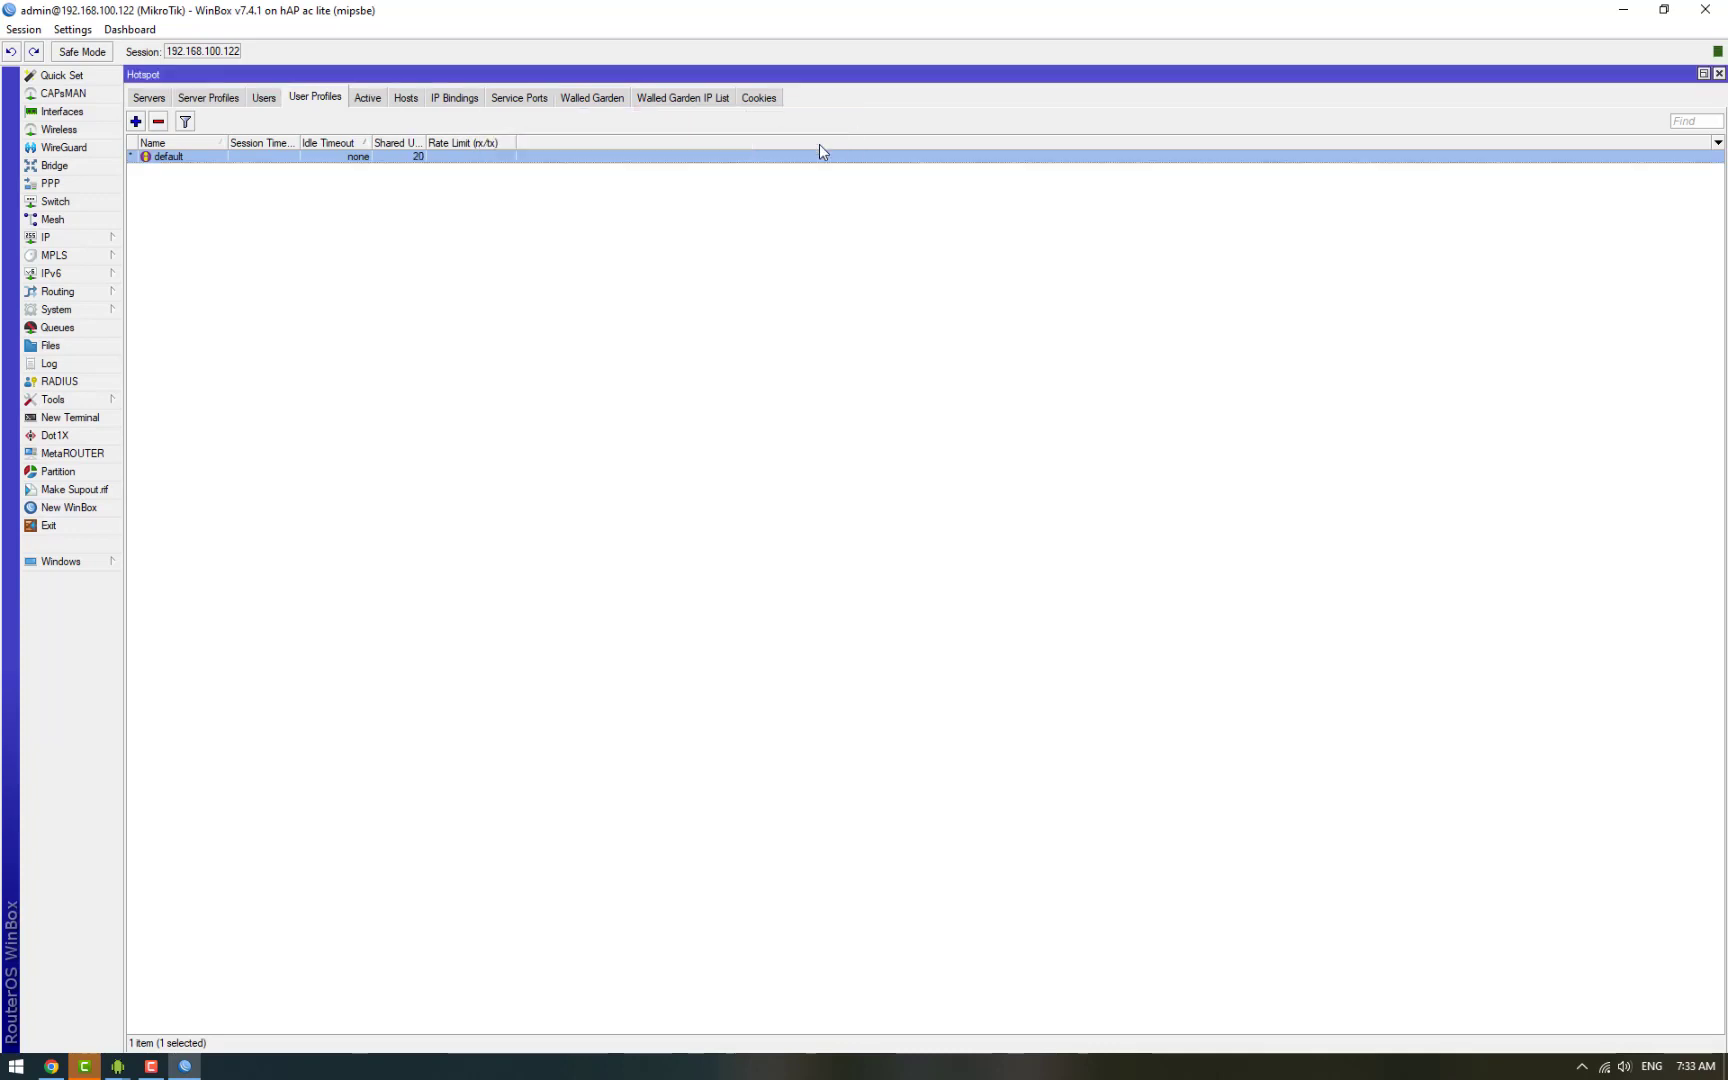
left_click(264, 100)
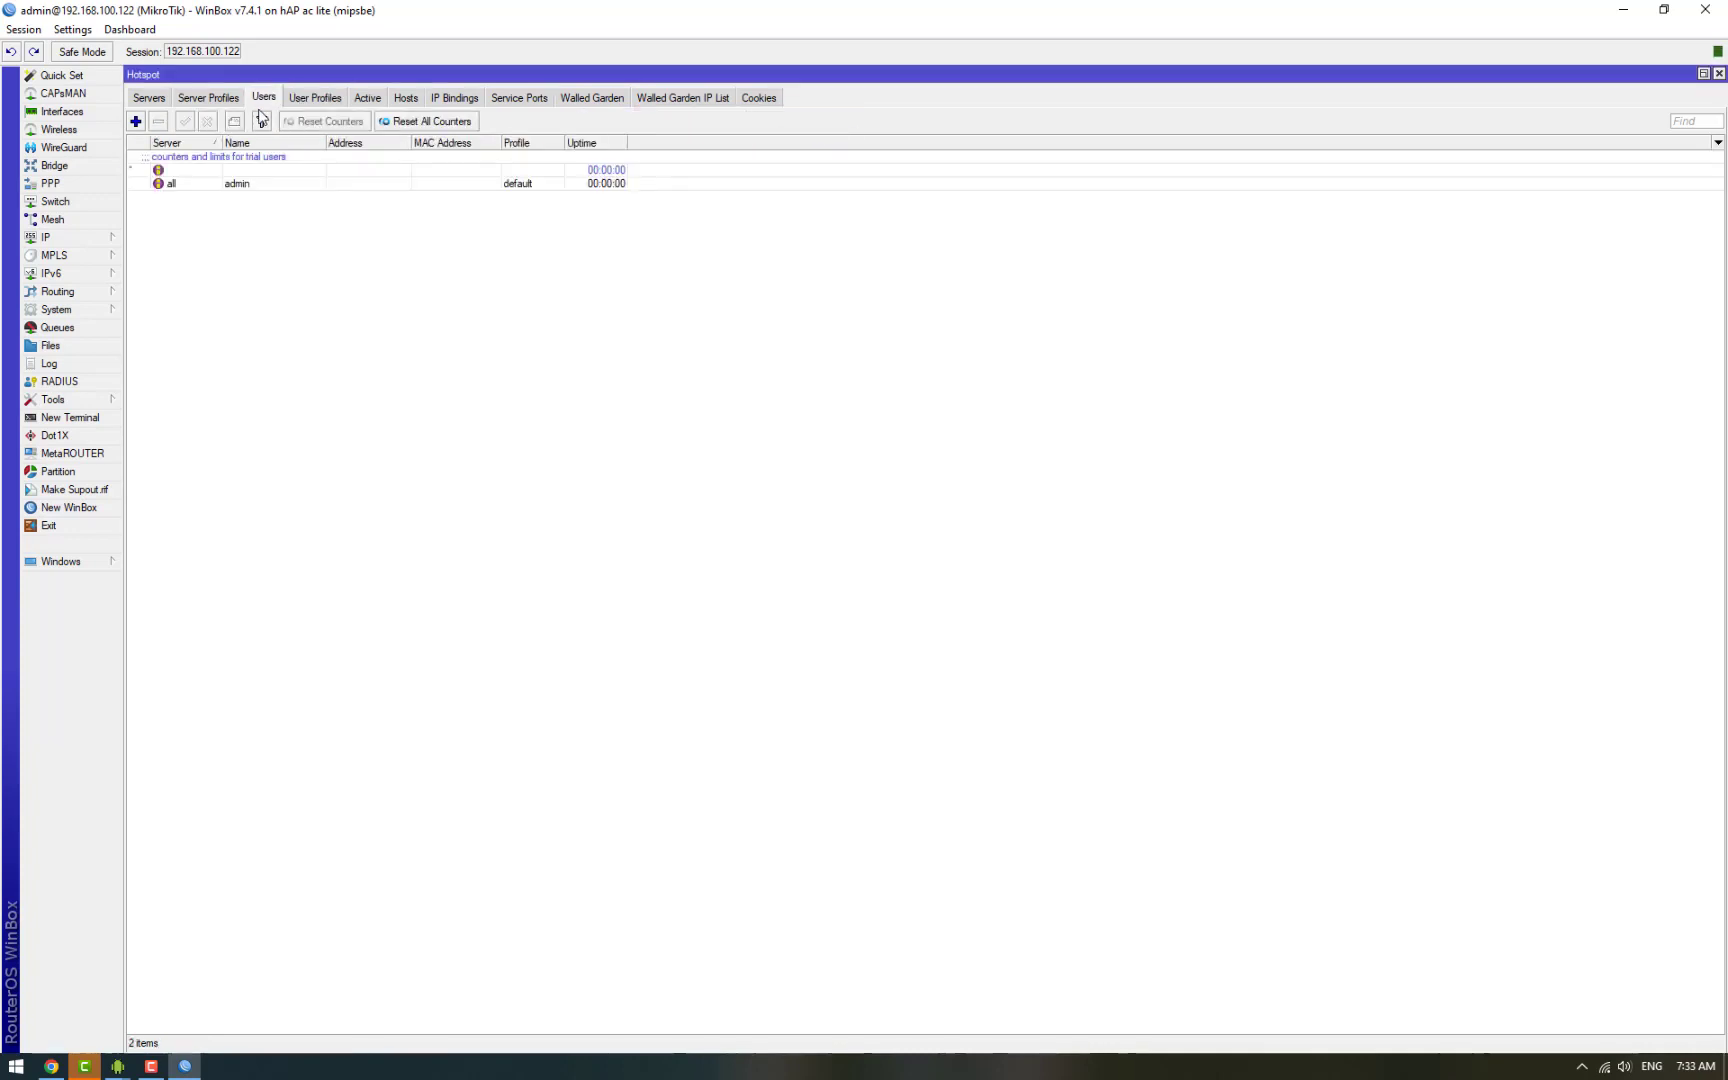
Step: Review the default-trial user's General and Limits settings unchanged, then show the Walled Garden IP List
double_click(311, 171)
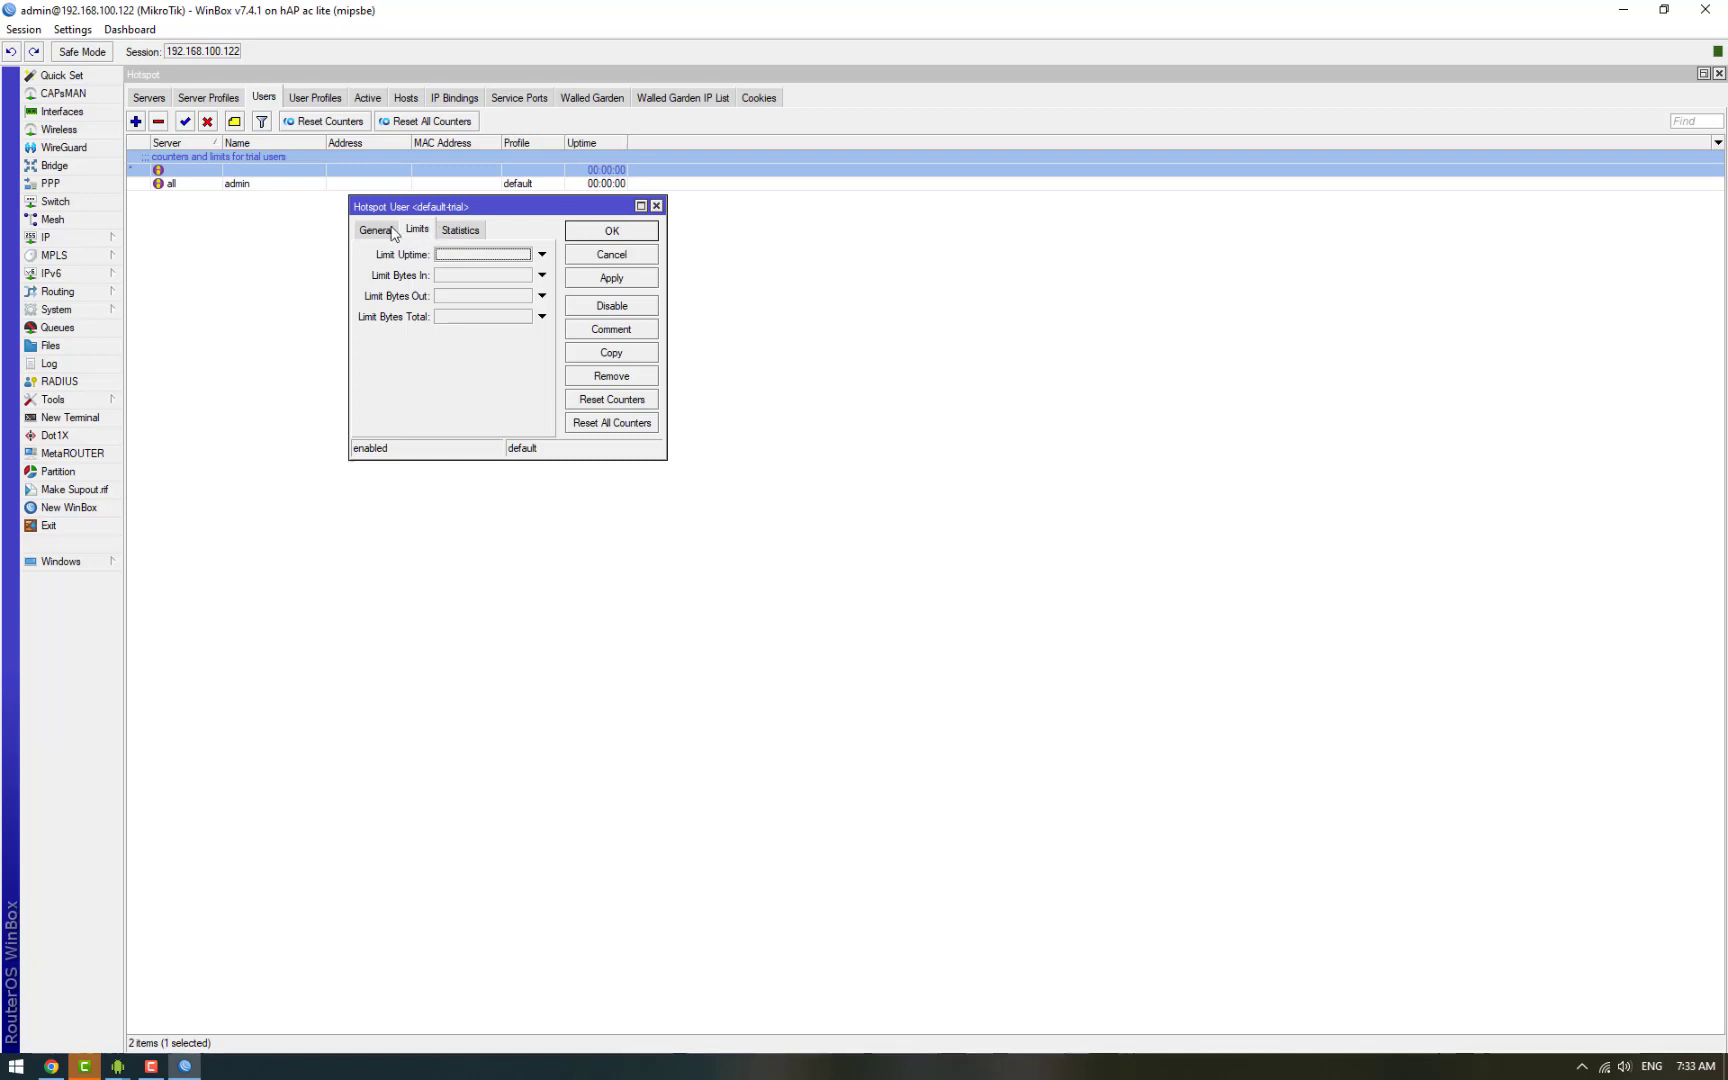
left_click(389, 232)
left_click(416, 230)
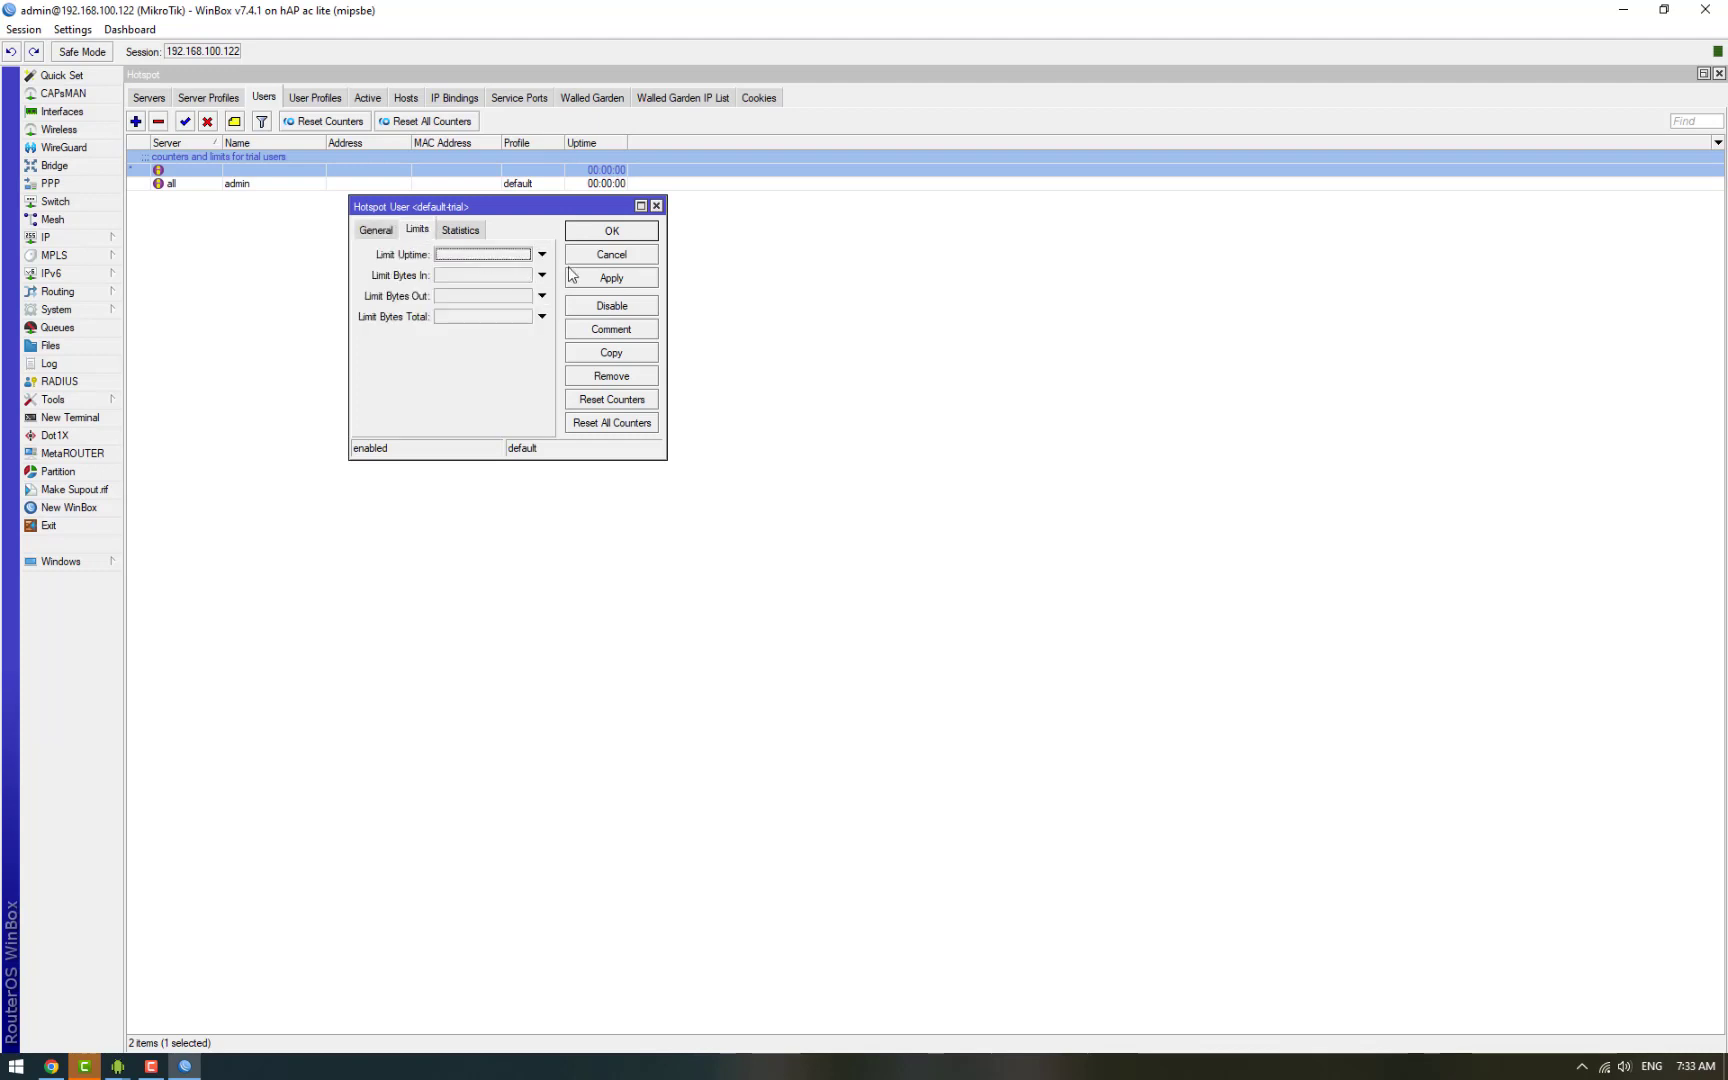
left_click(642, 232)
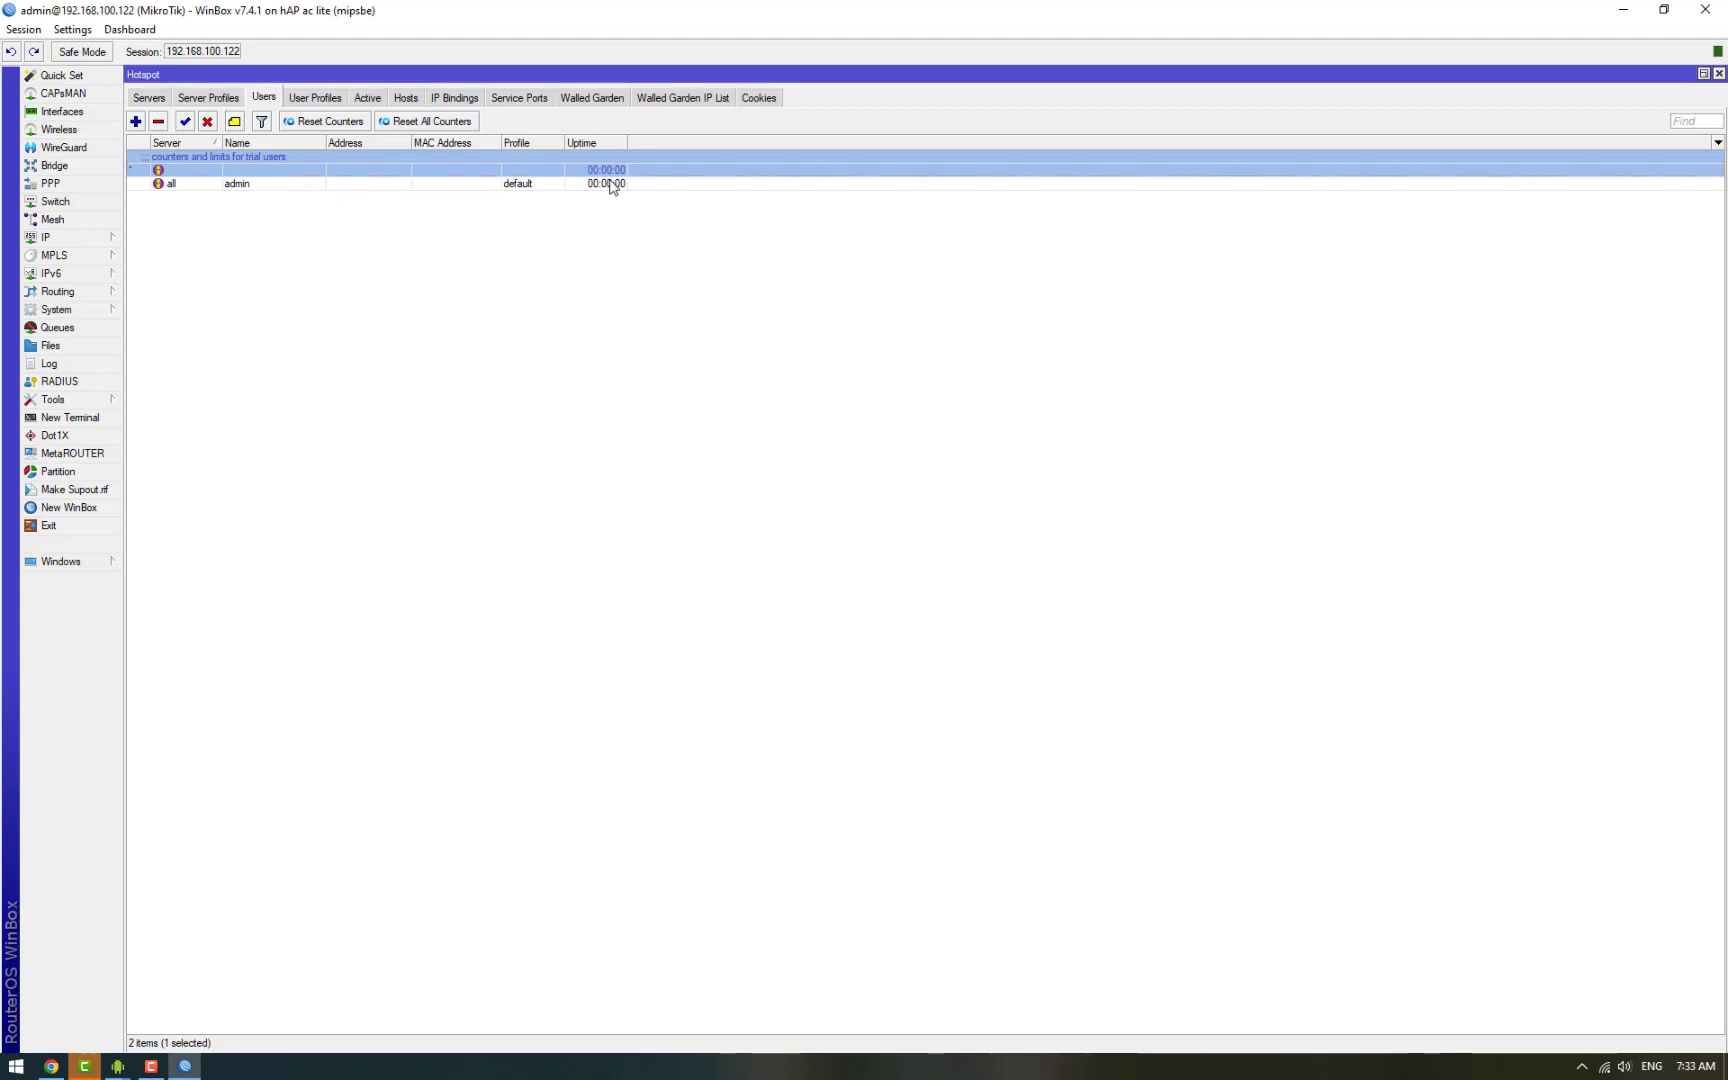
left_click(681, 98)
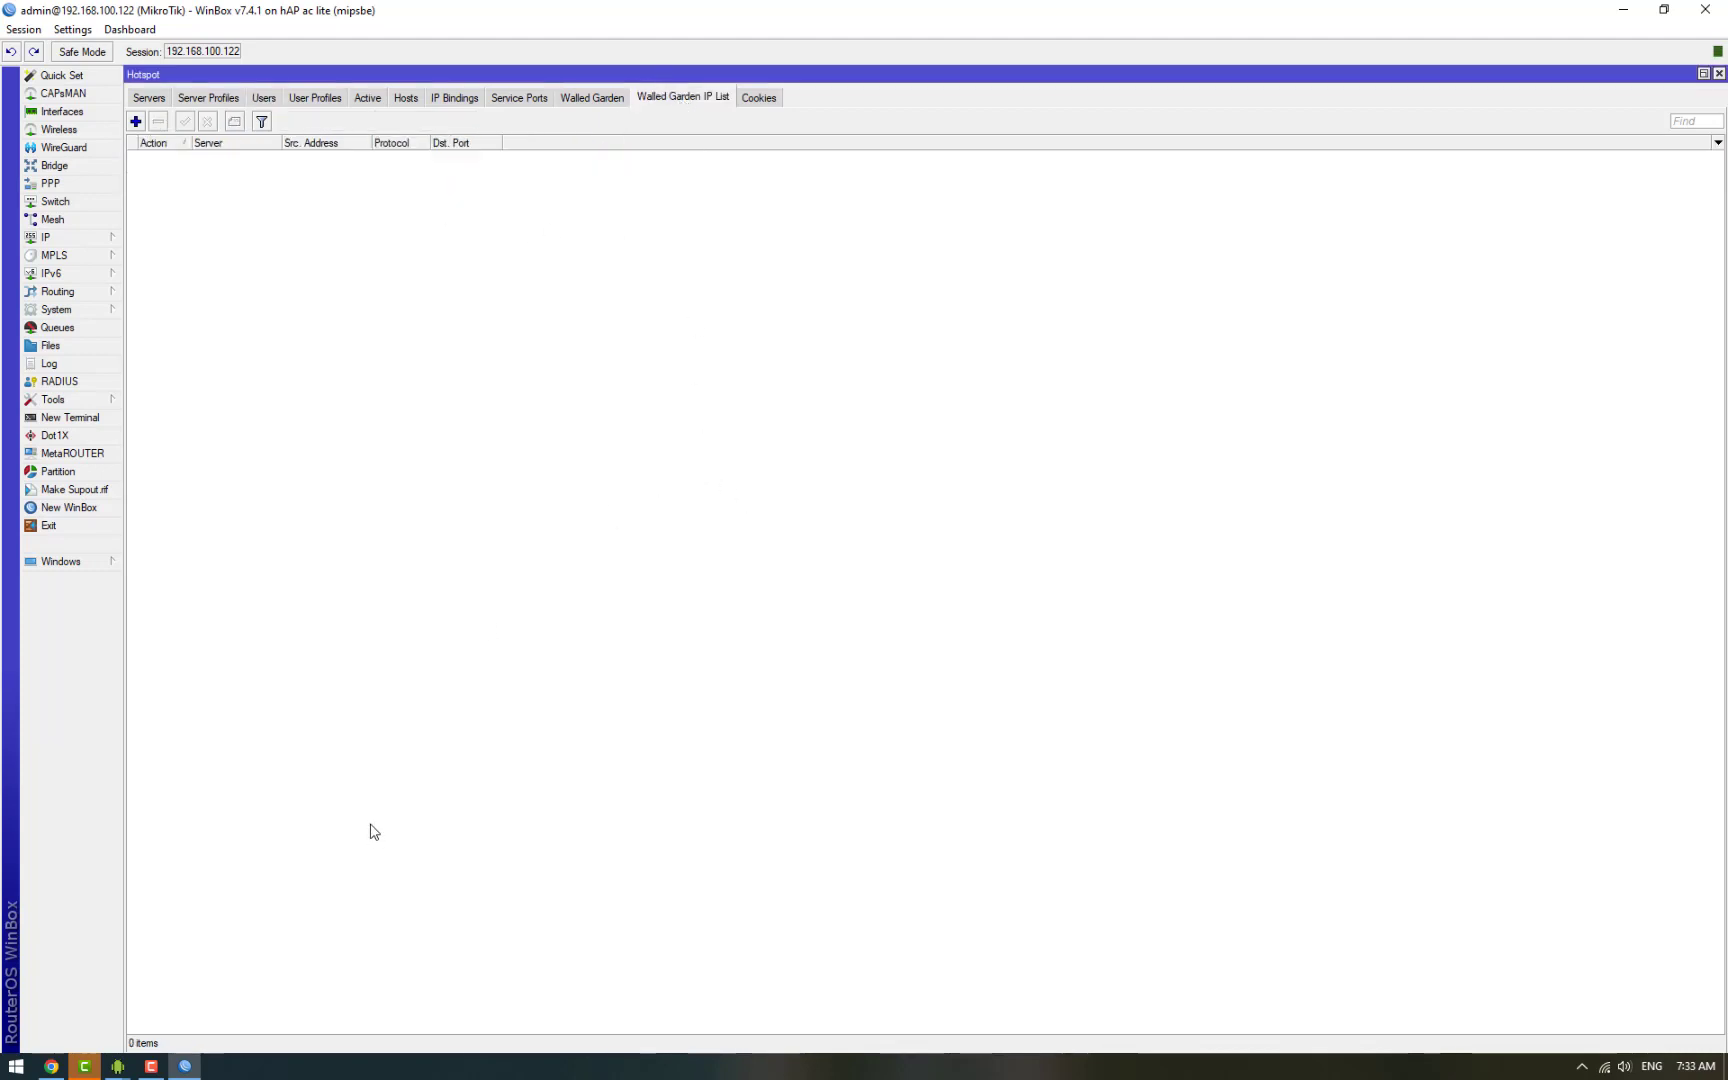
Step: Add a walled garden accept entry for destination 128.199.145.180 and close the Hotspot window
left_click(16, 1066)
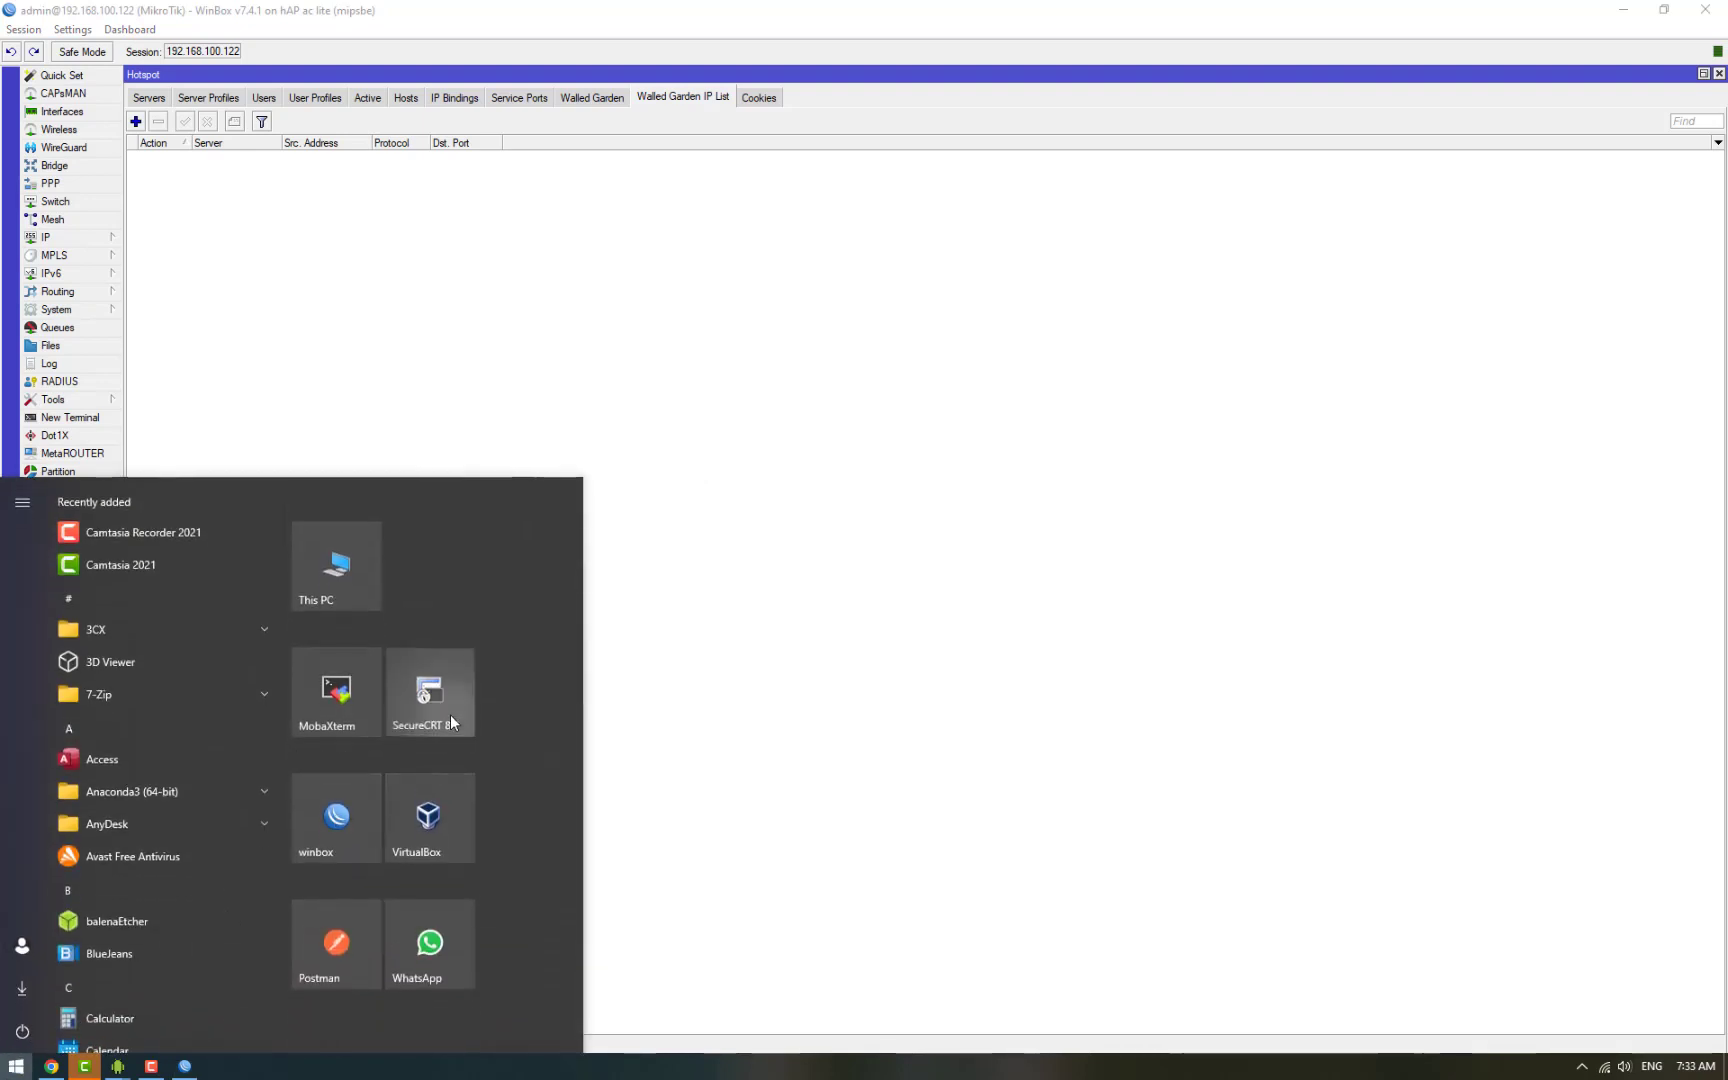
left_click(837, 725)
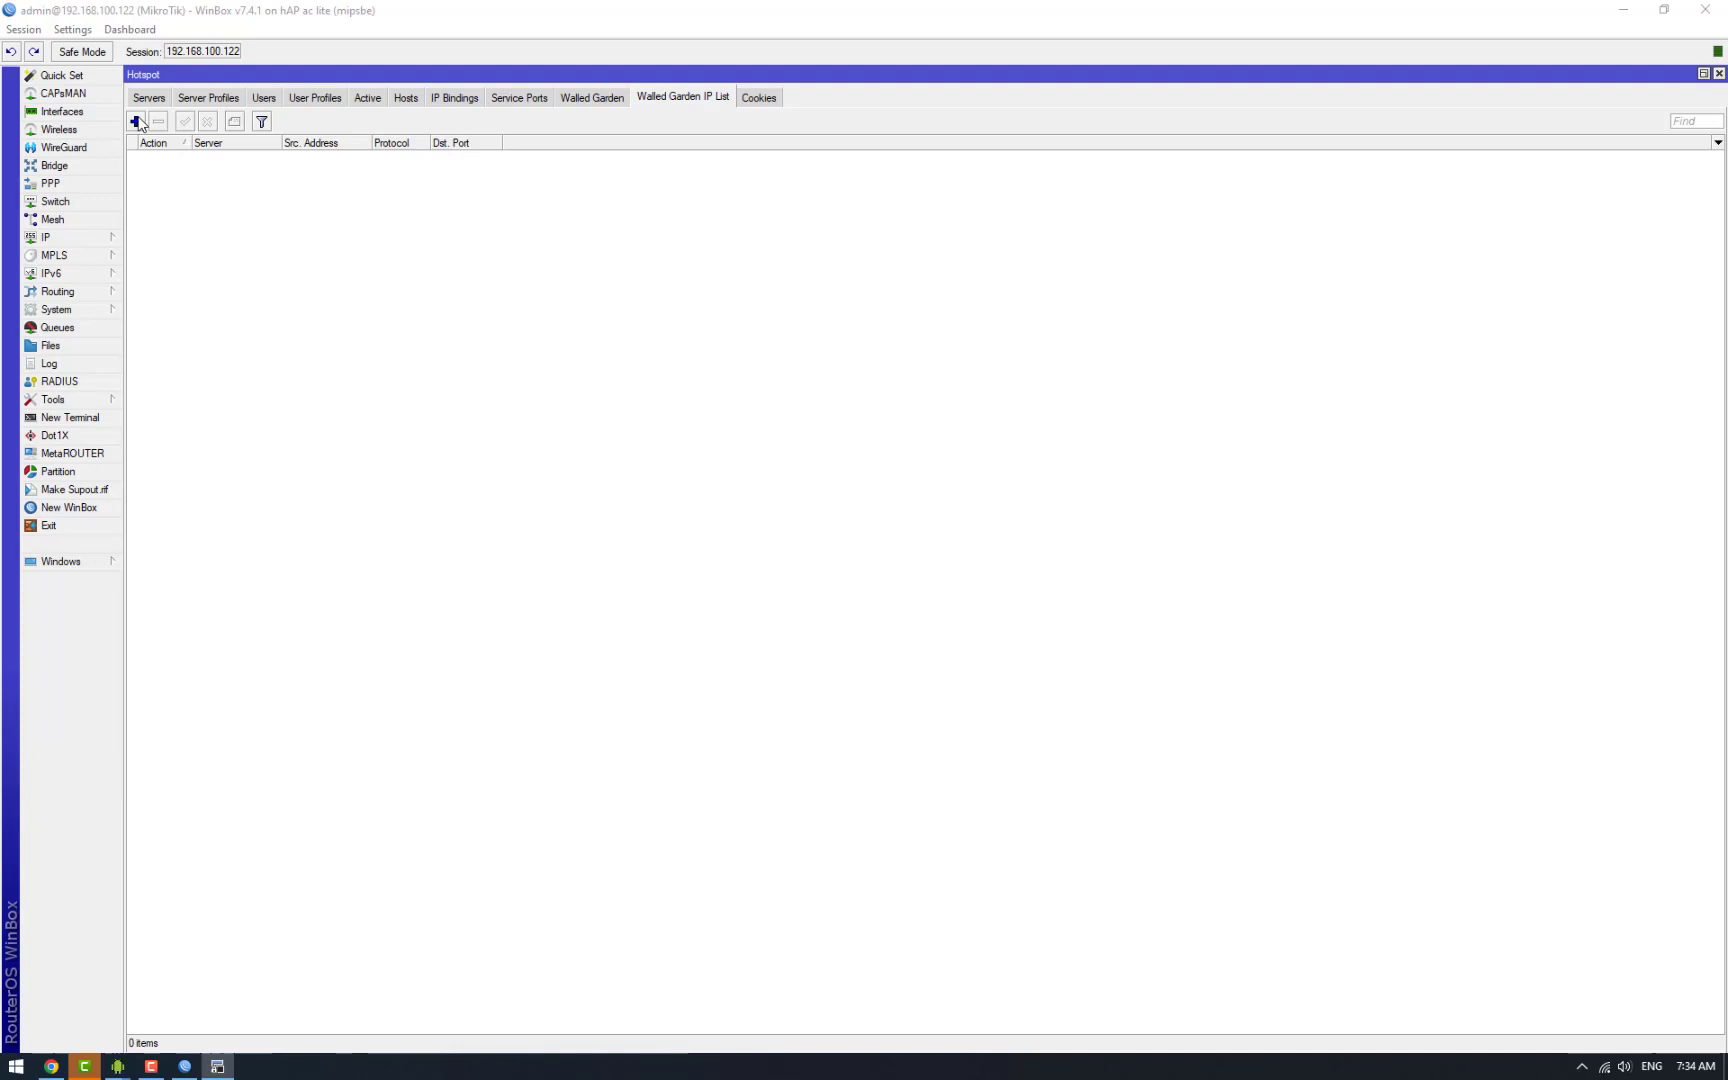
left_click(136, 121)
left_click(374, 300)
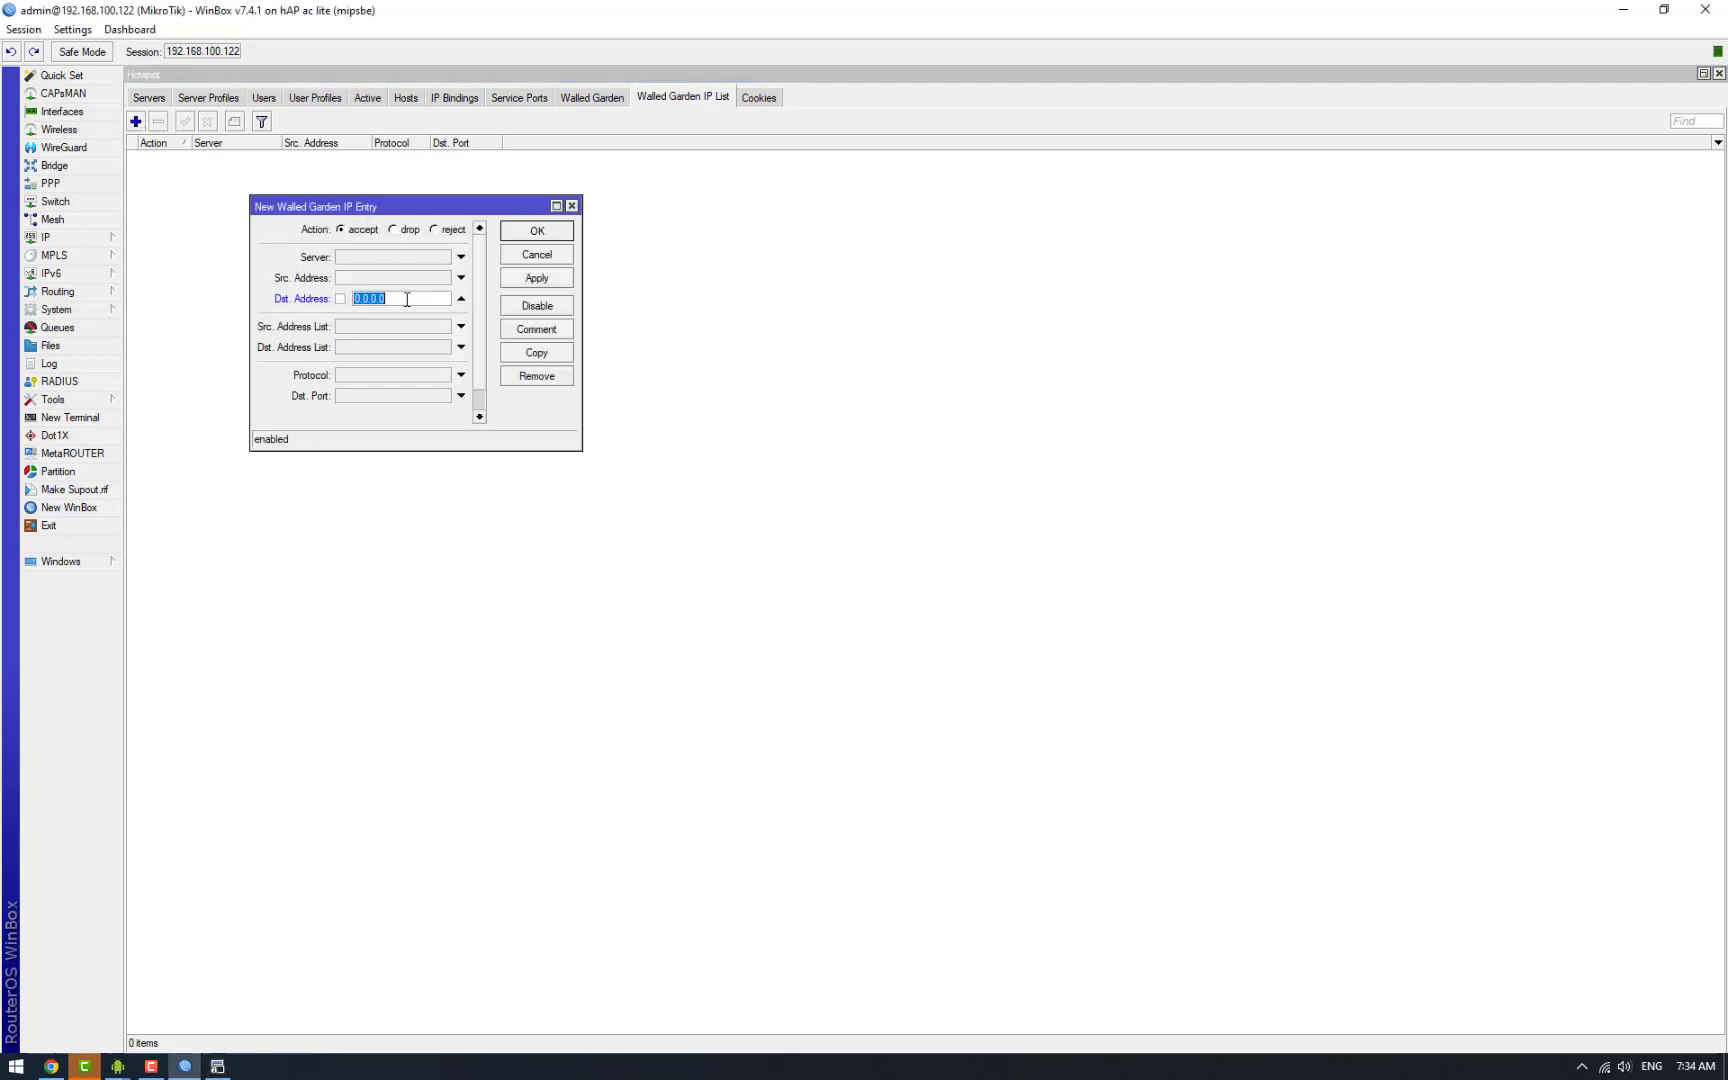
type("128.199.145.180")
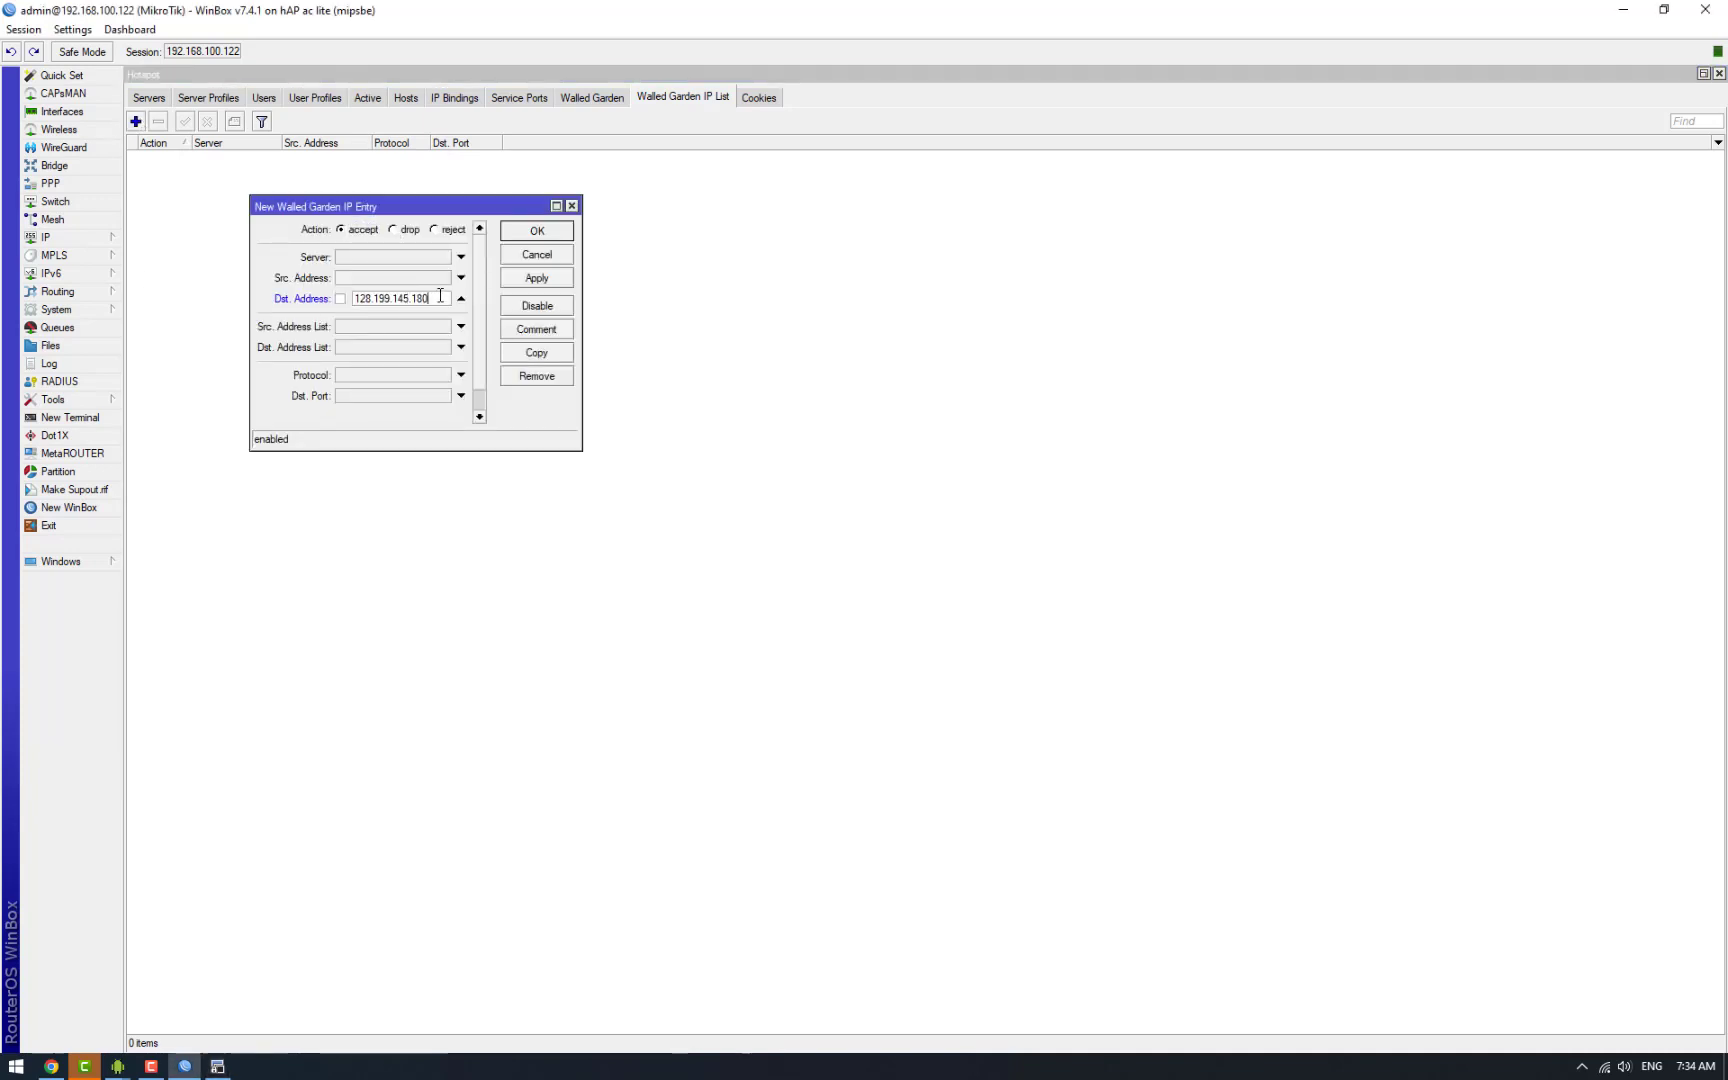
left_click(549, 232)
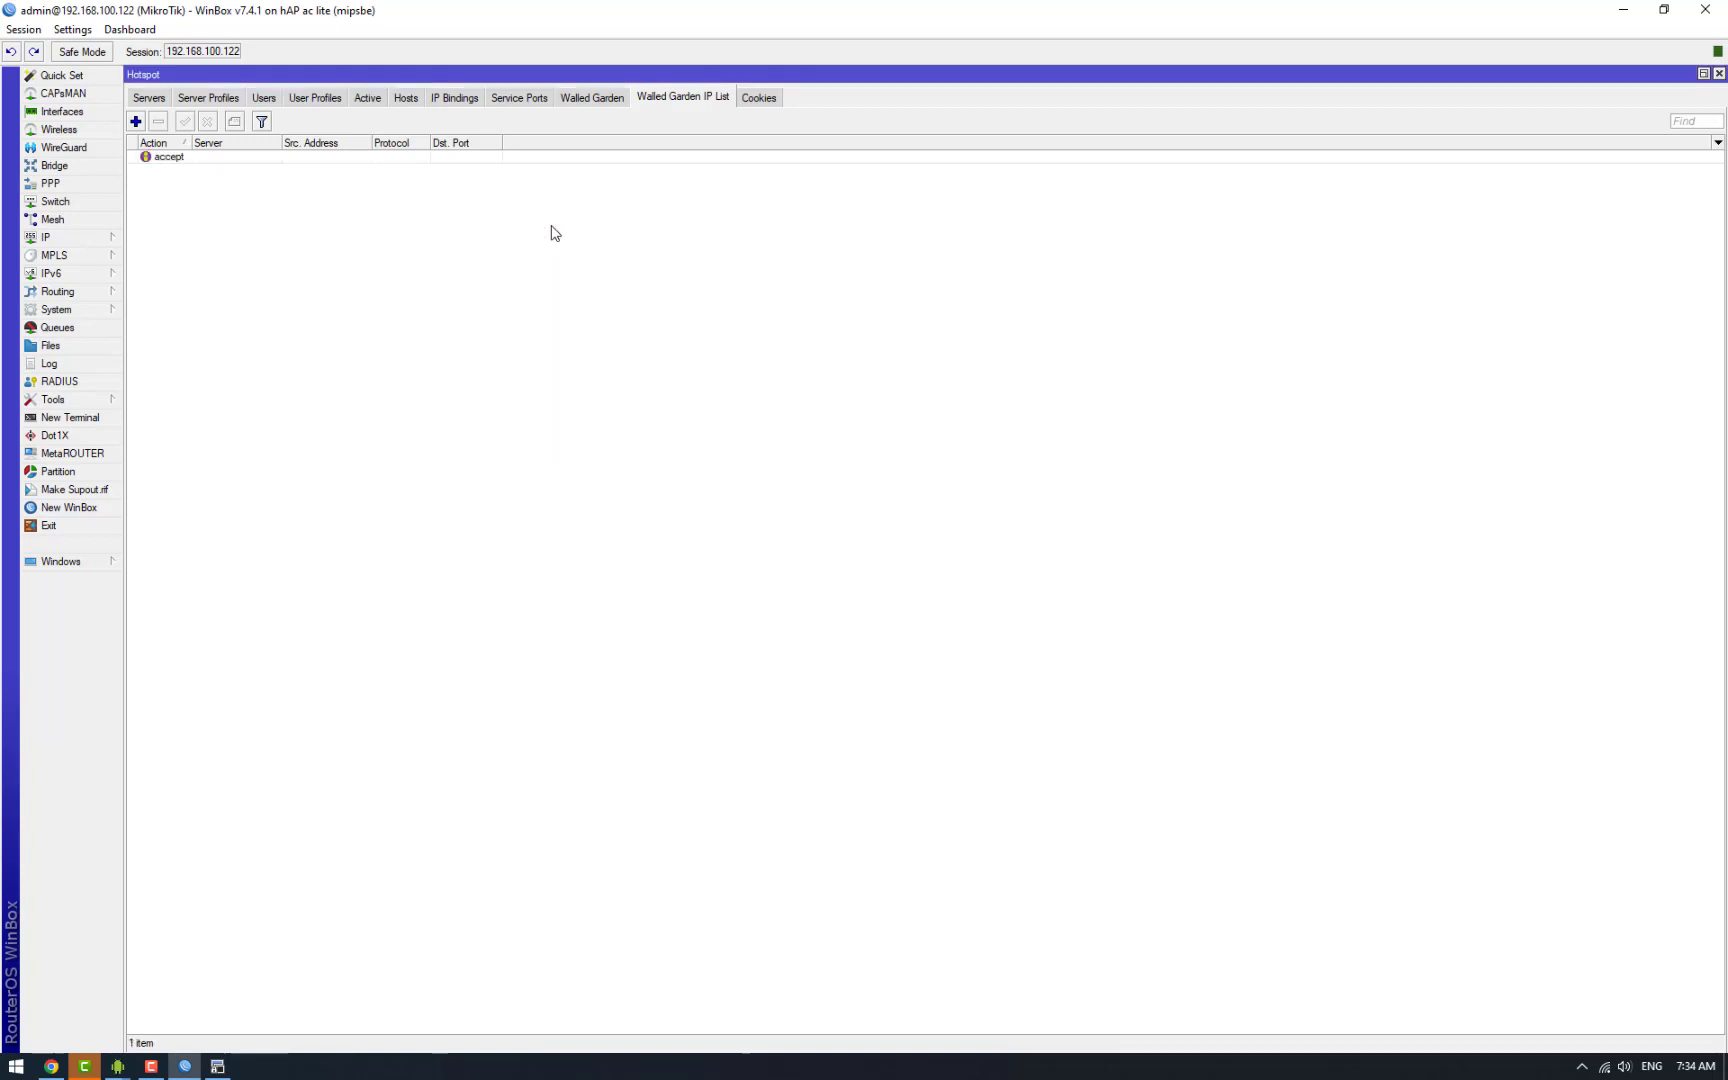
left_click(1718, 73)
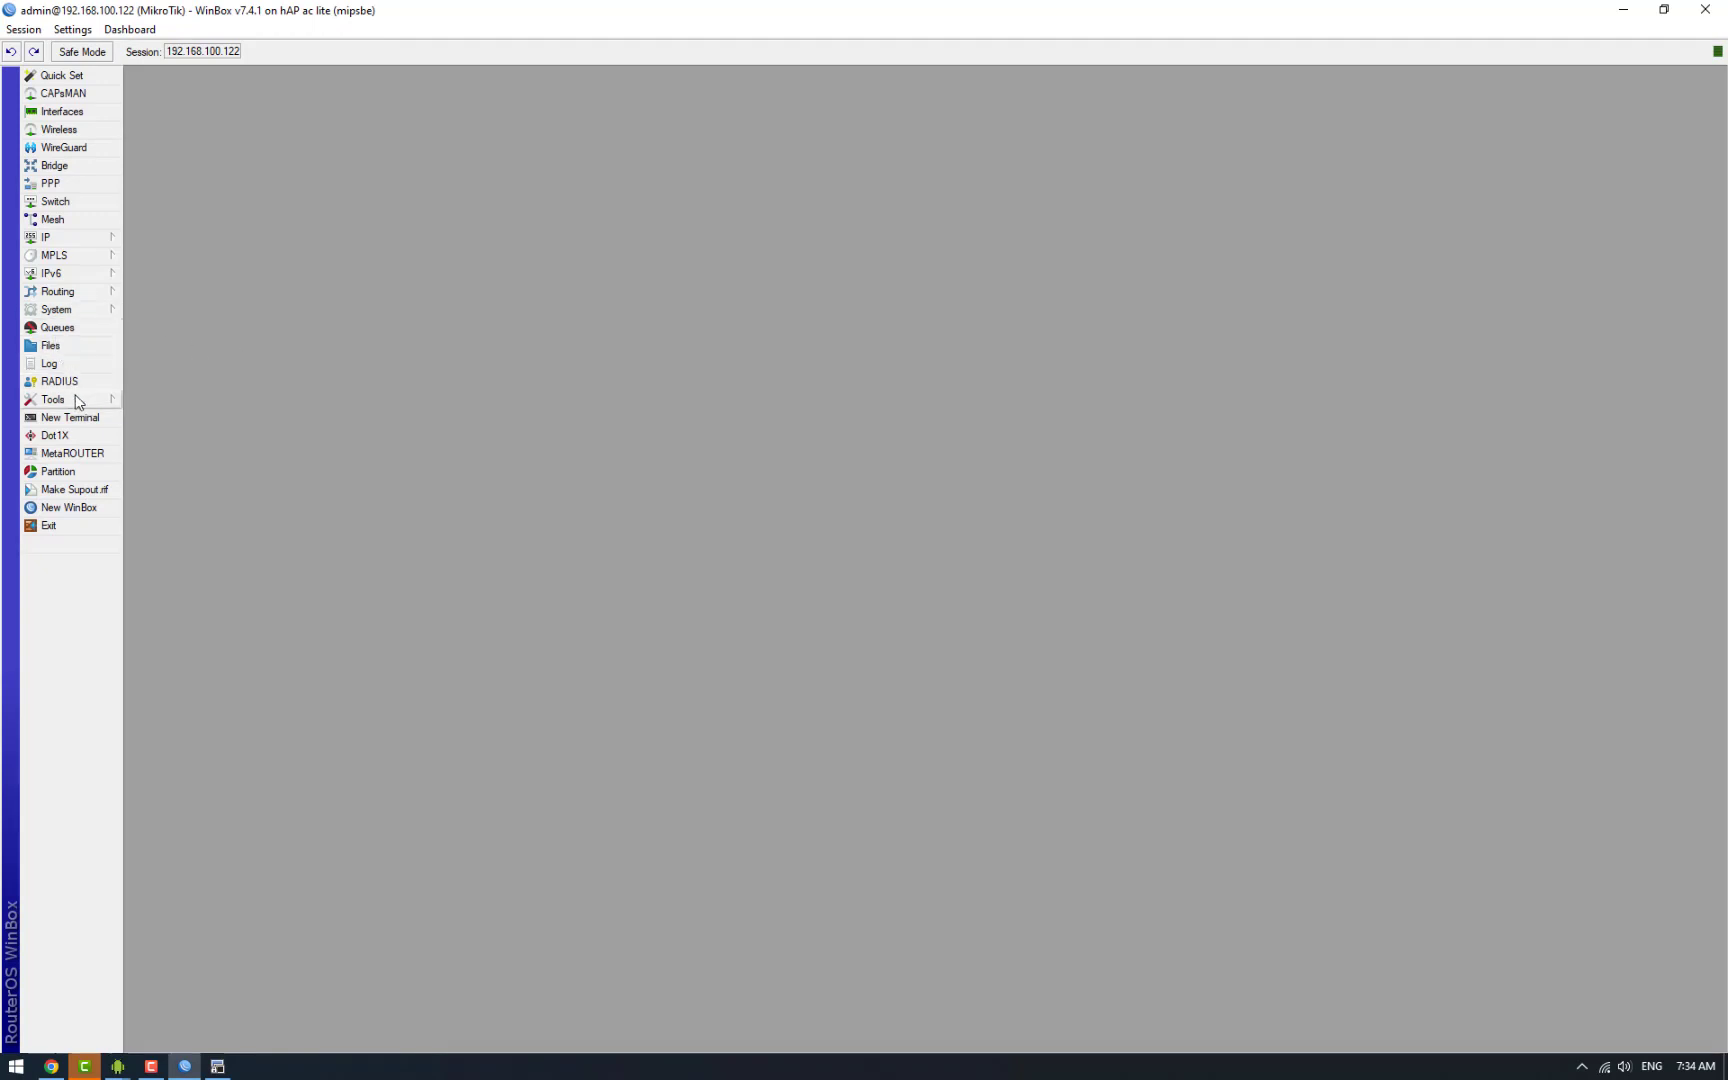
Step: Select flash/hotspot/login.html in the router's file list
left_click(79, 347)
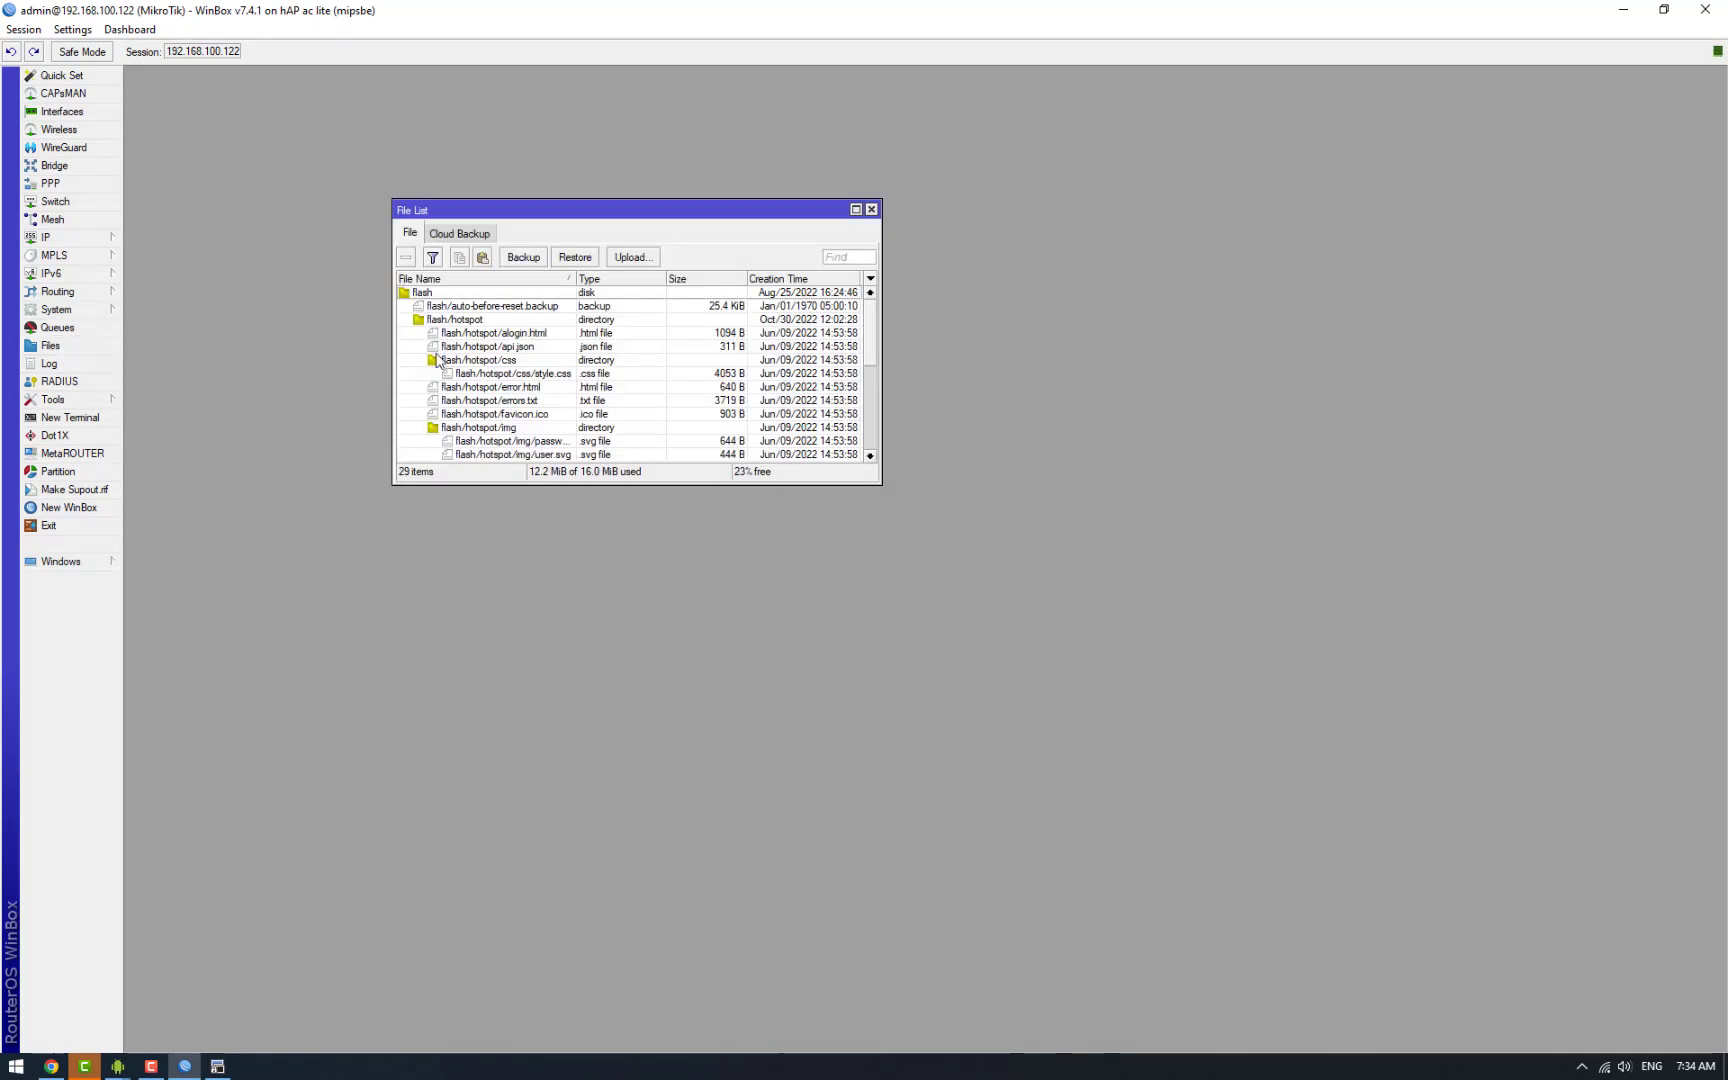
scroll(515, 385, "down", 1)
left_click(498, 414)
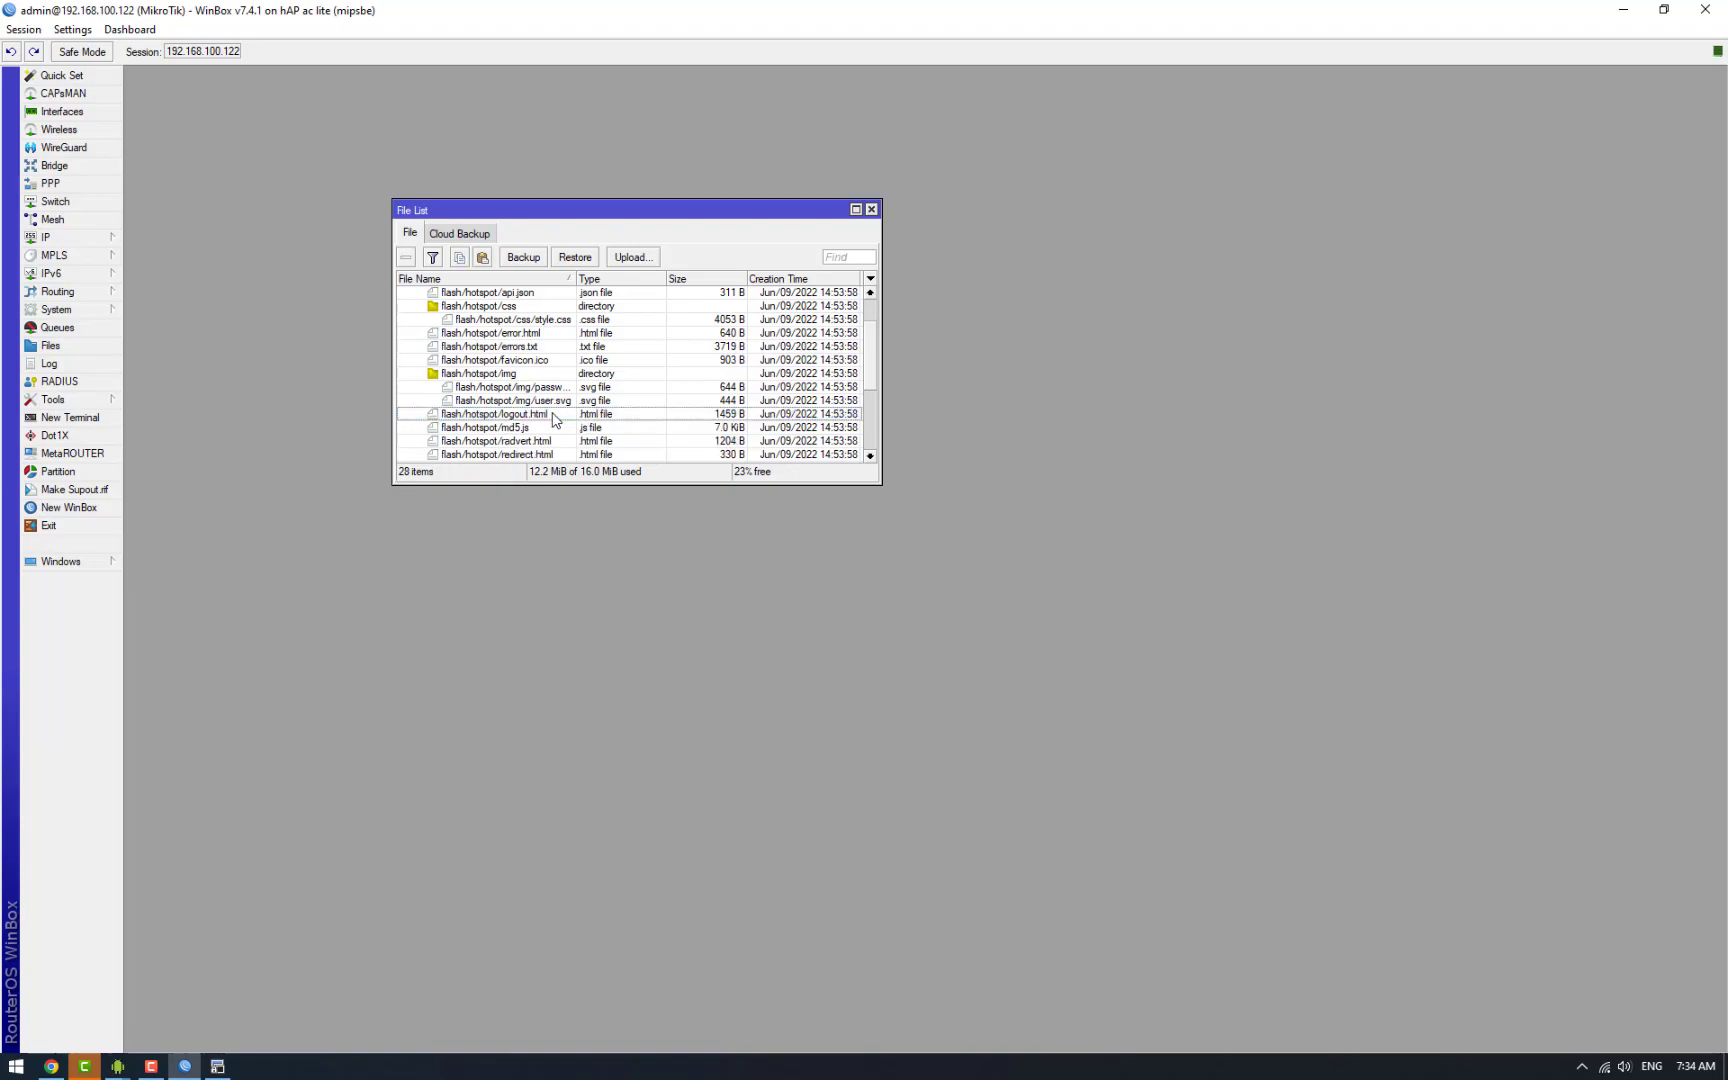
Step: Open the desktop copy of login.html in Notepad++ for editing
key("super+d")
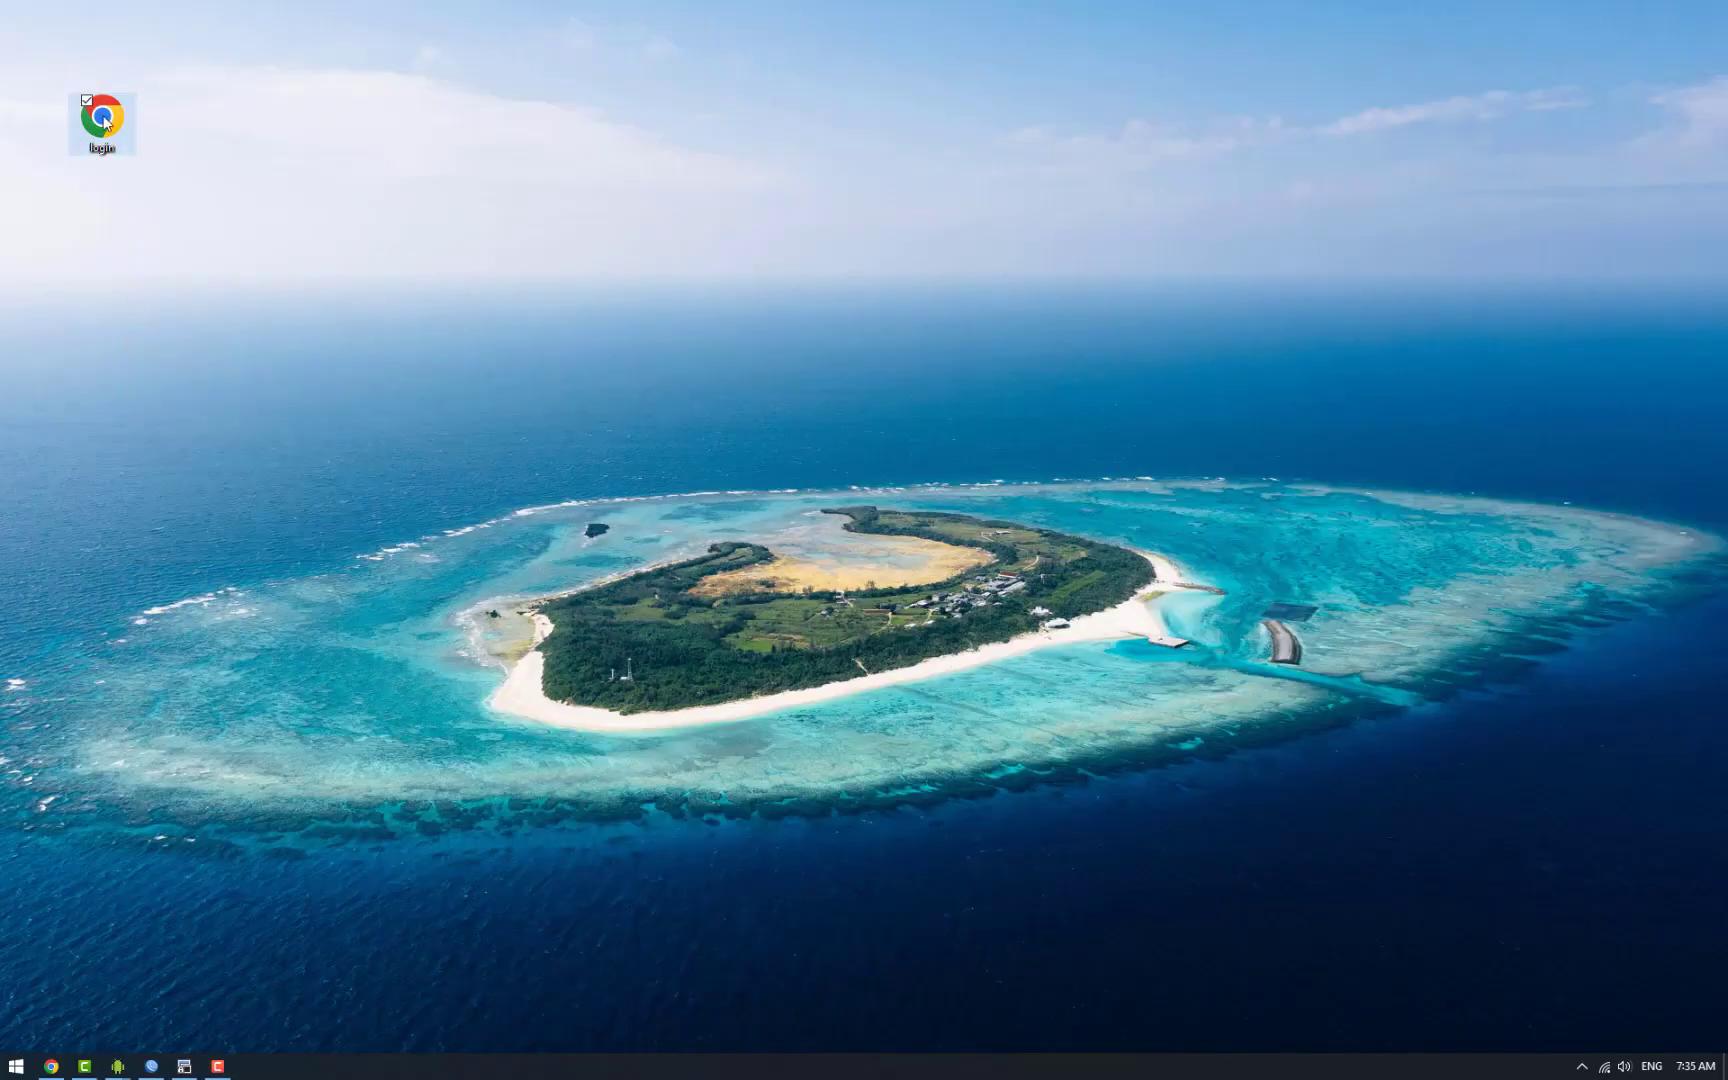
right_click(104, 117)
left_click(163, 268)
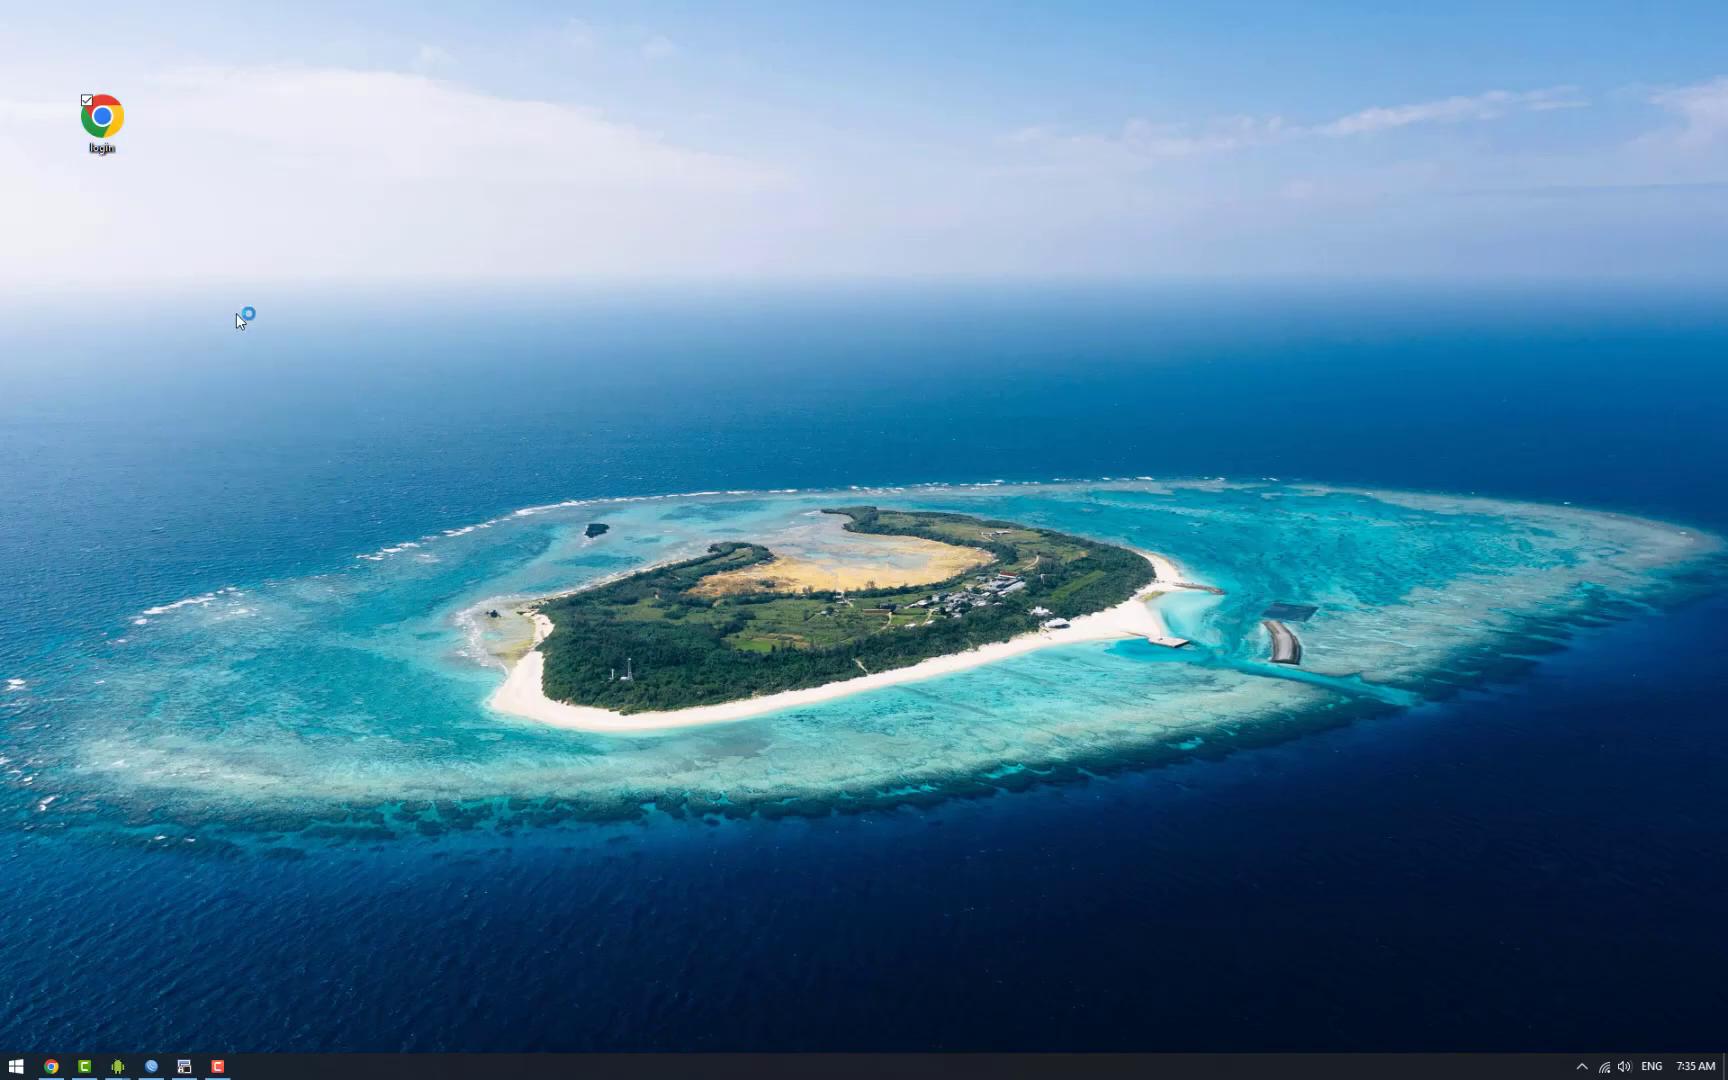
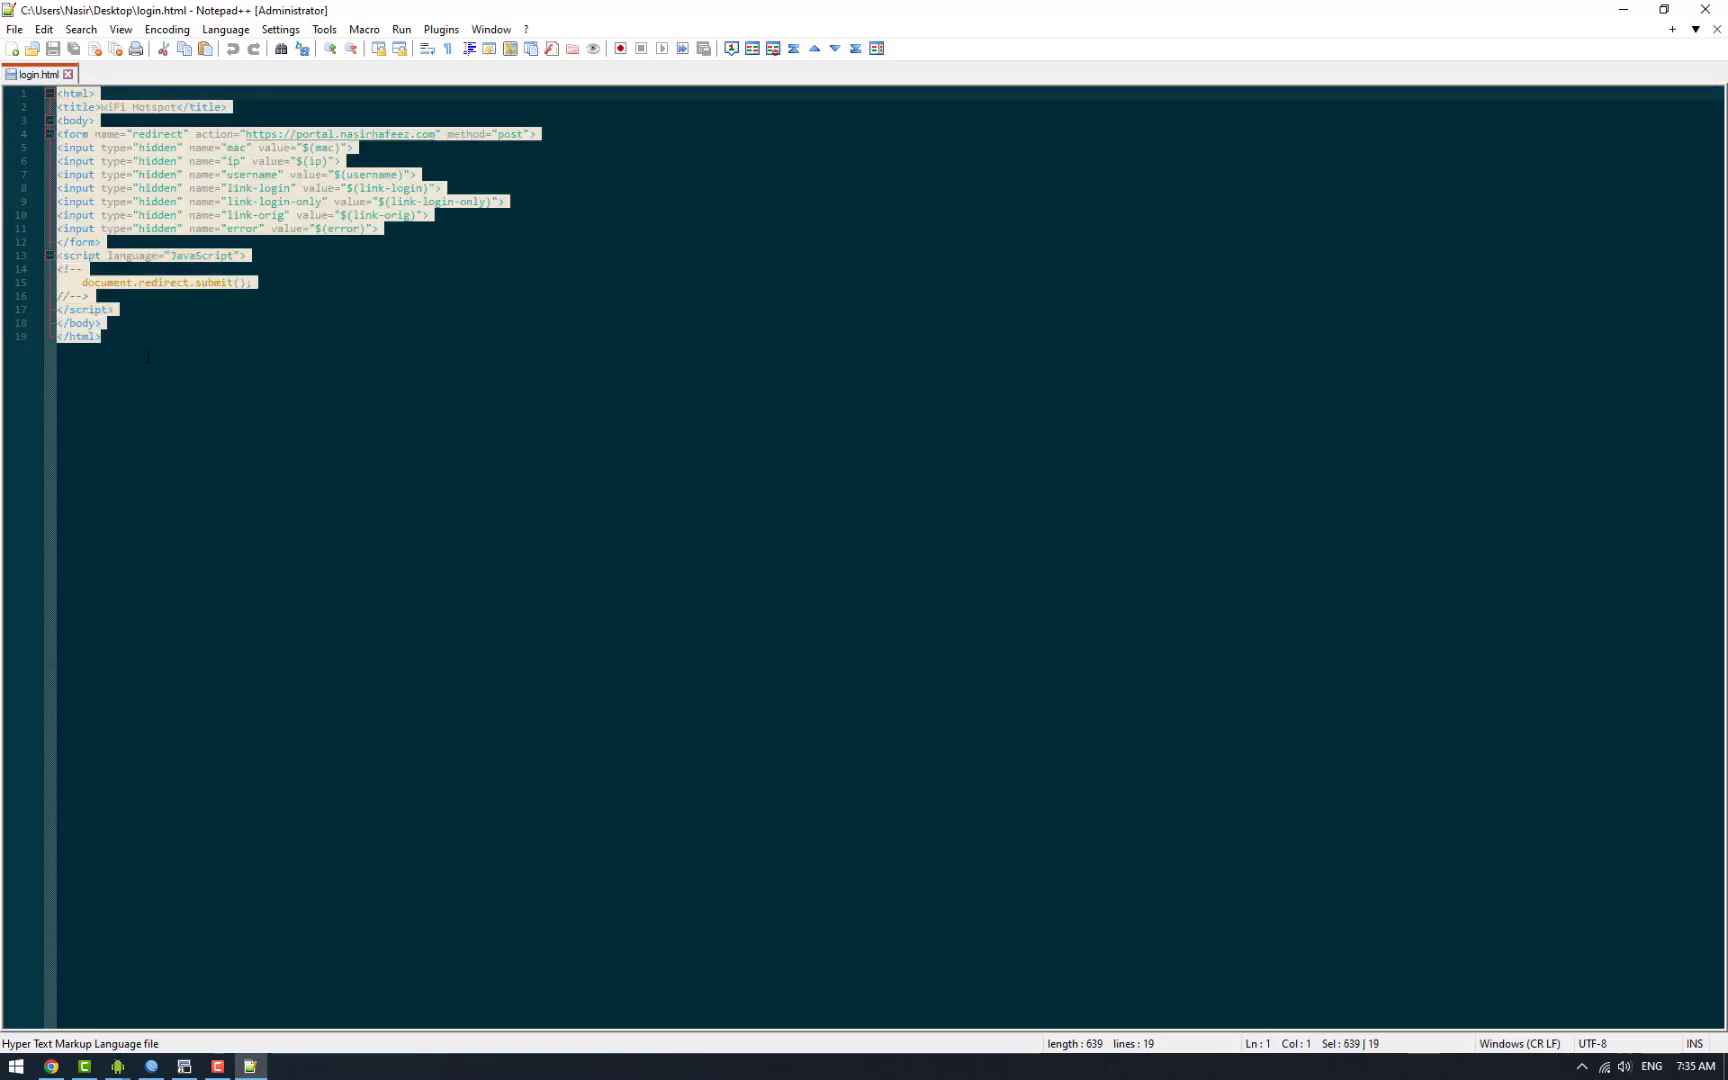
left_click(118, 341)
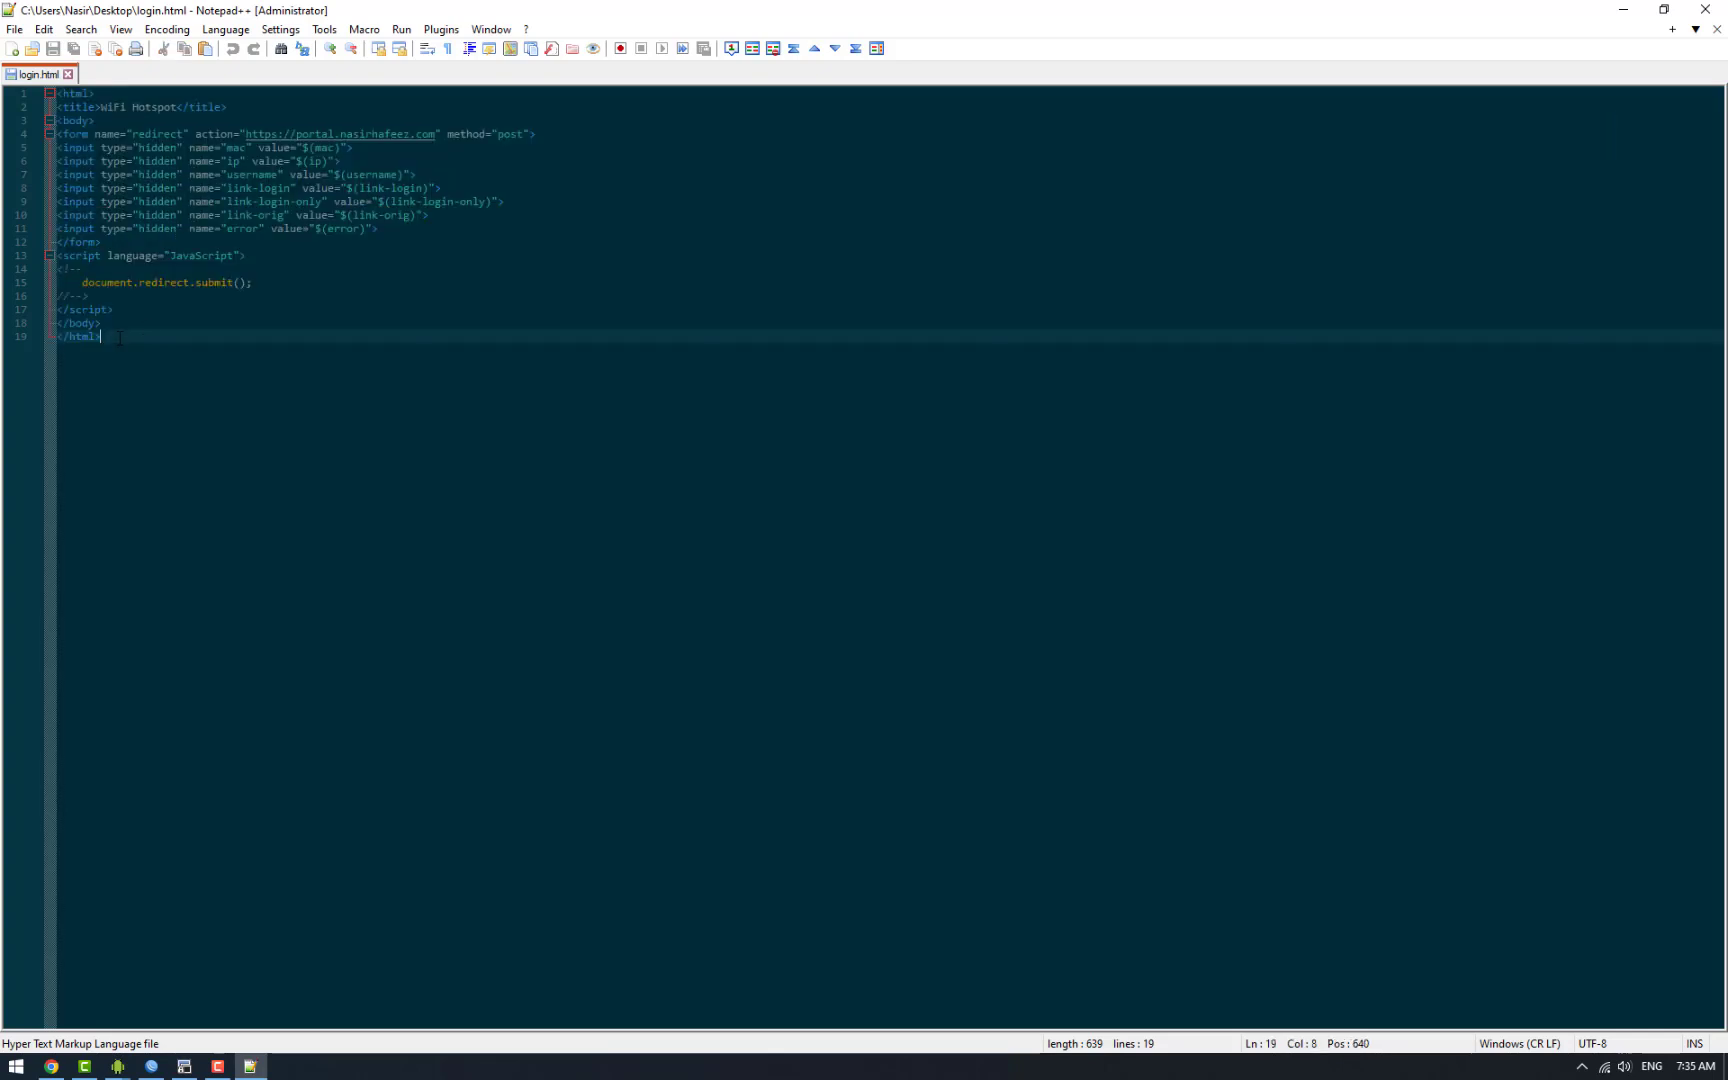
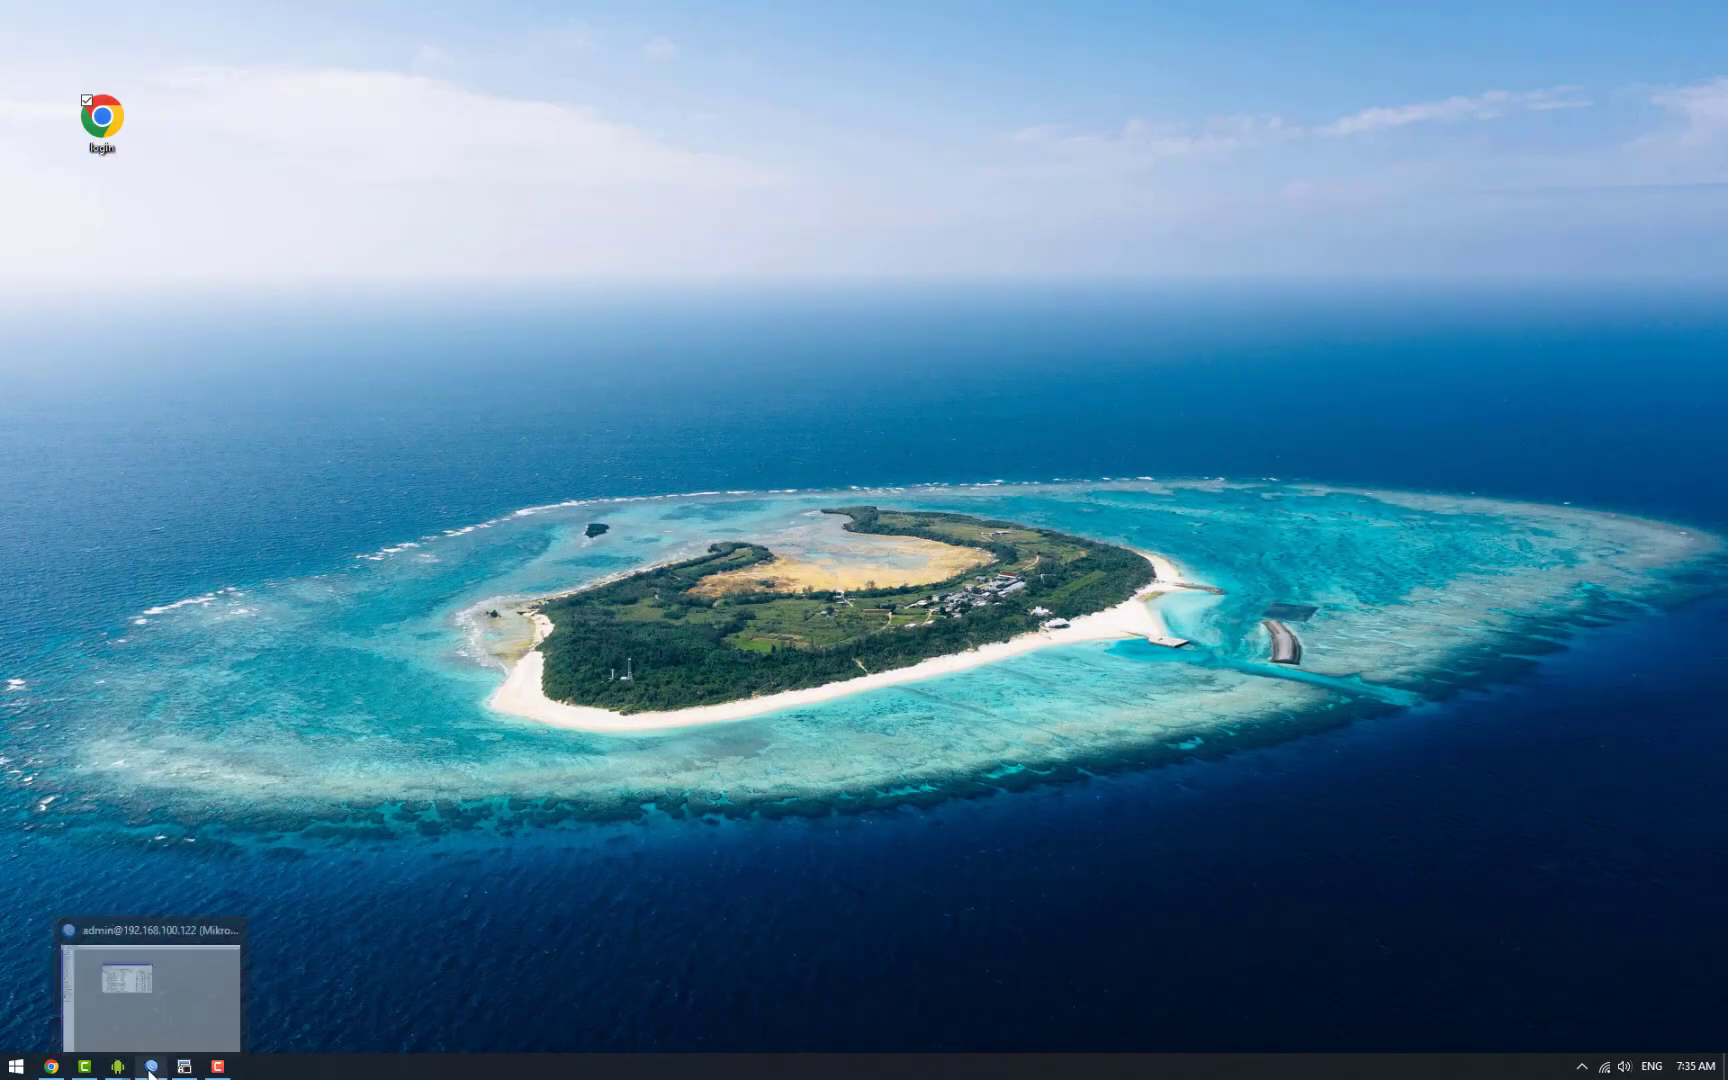
Step: Upload the desktop login file to the router's flash/hotspot folder, replacing login.html
left_click_drag(193, 896, 580, 433)
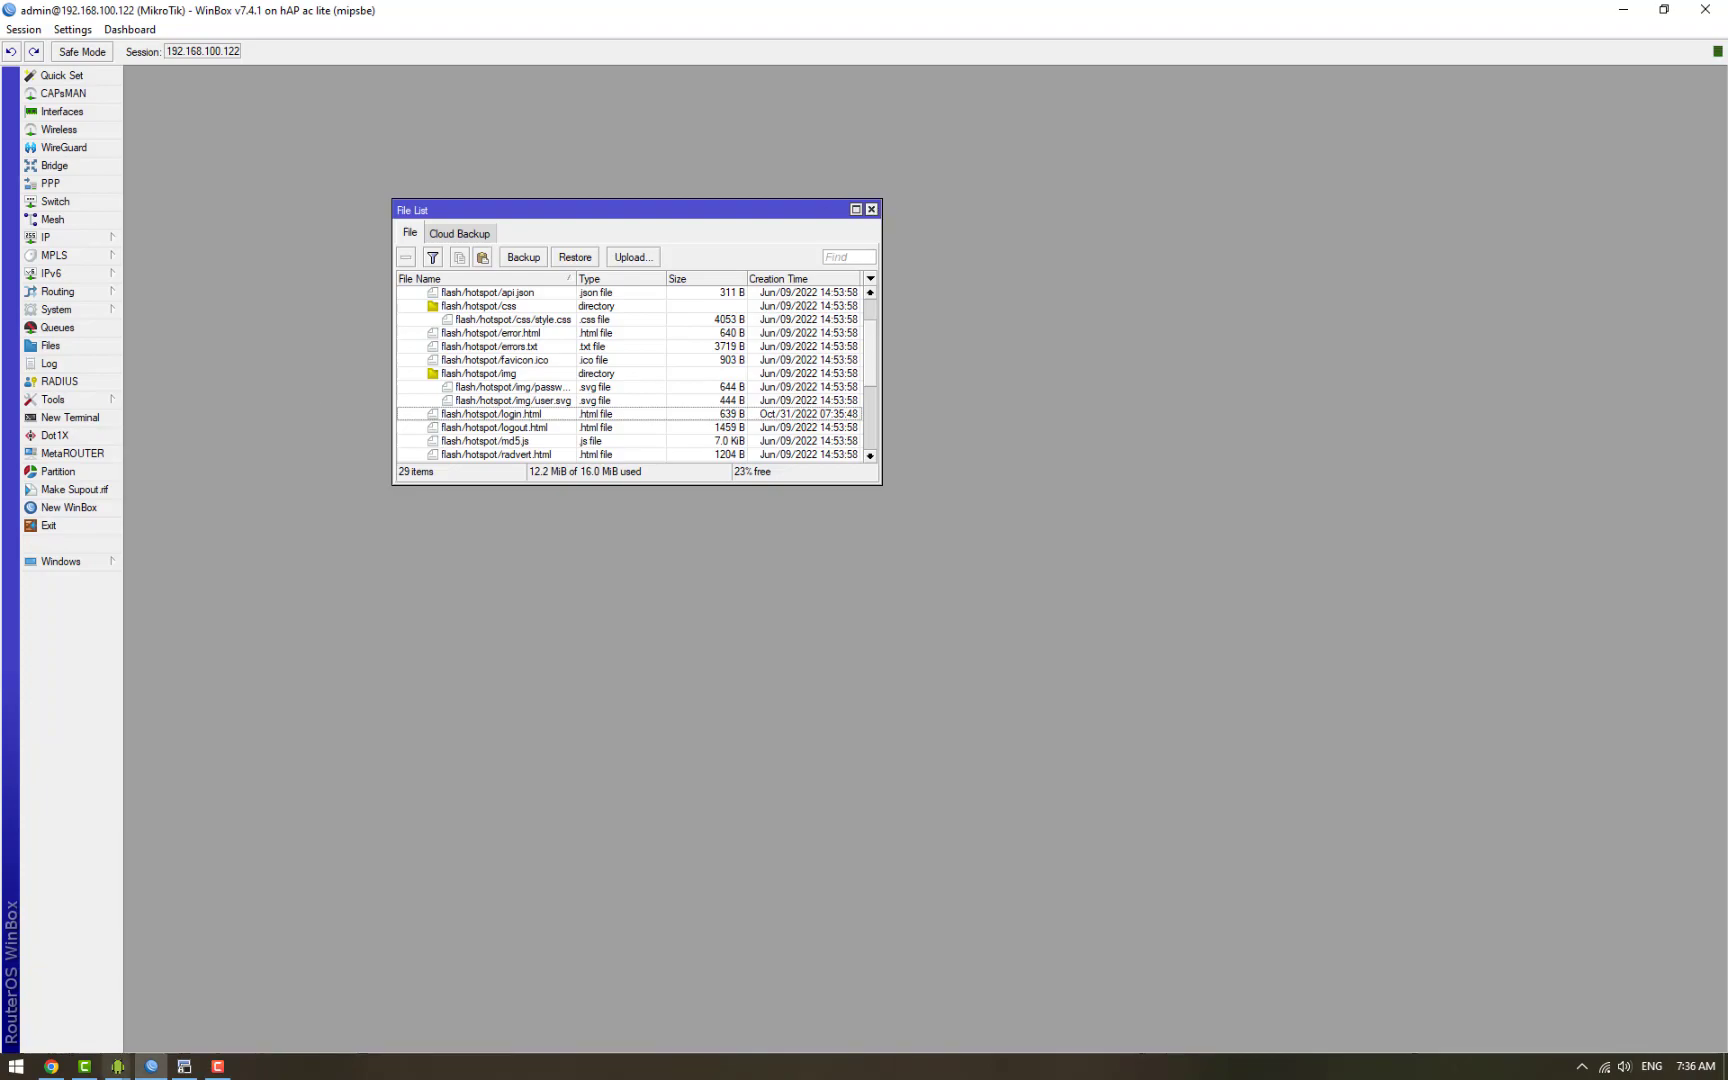
Step: On the mirrored phone, open the Wi-Fi network list from quick settings to join the hotspot
mouse_move(117, 1066)
left_click(256, 994)
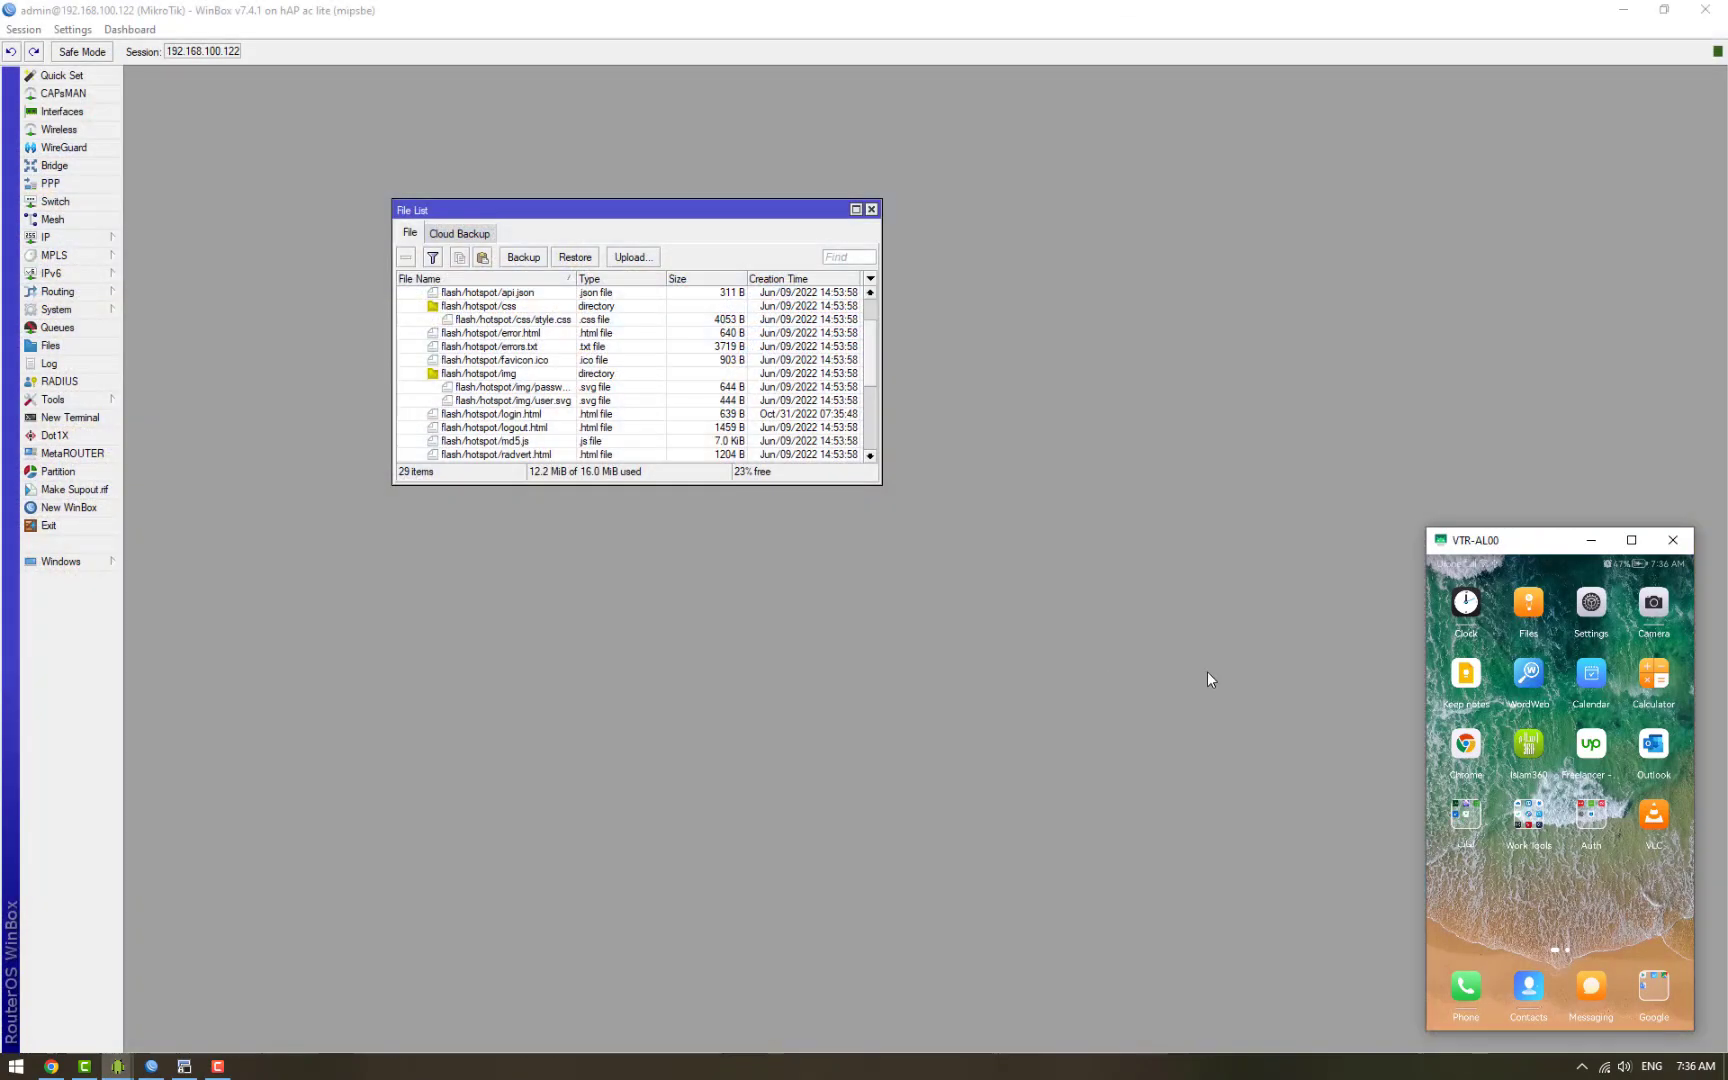
left_click_drag(1669, 567, 1637, 792)
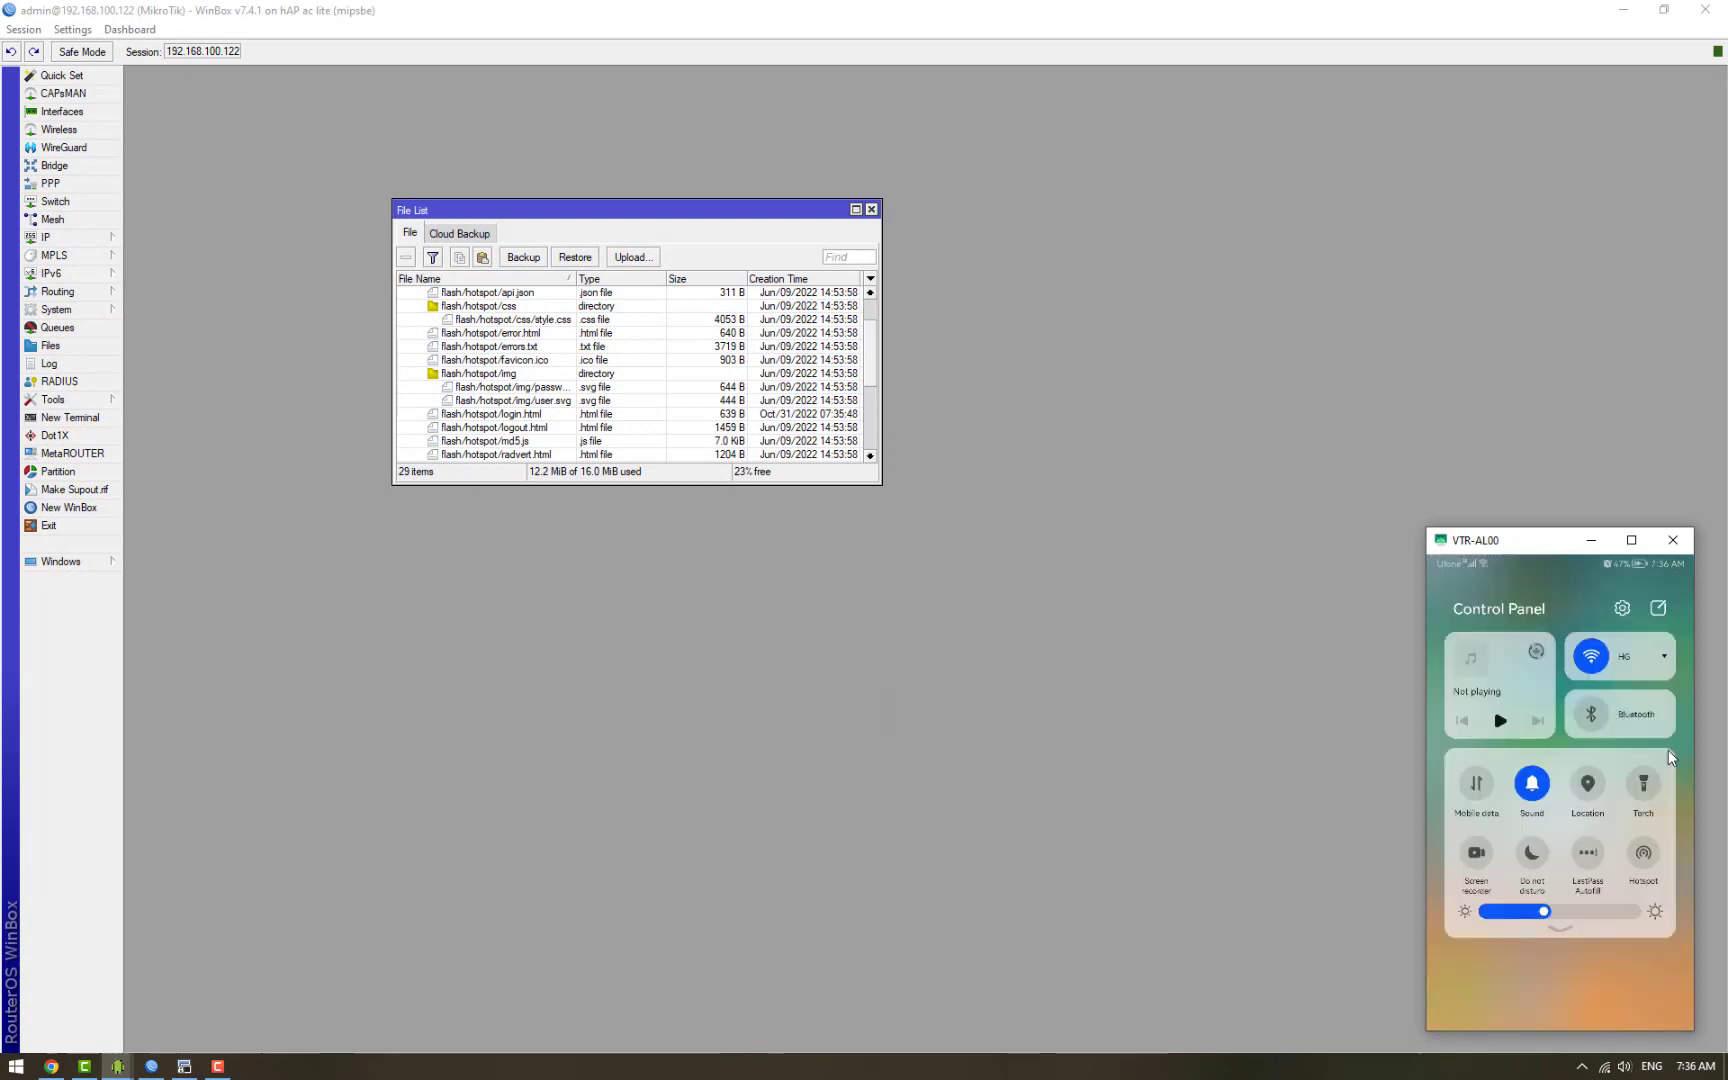
left_click(1657, 659)
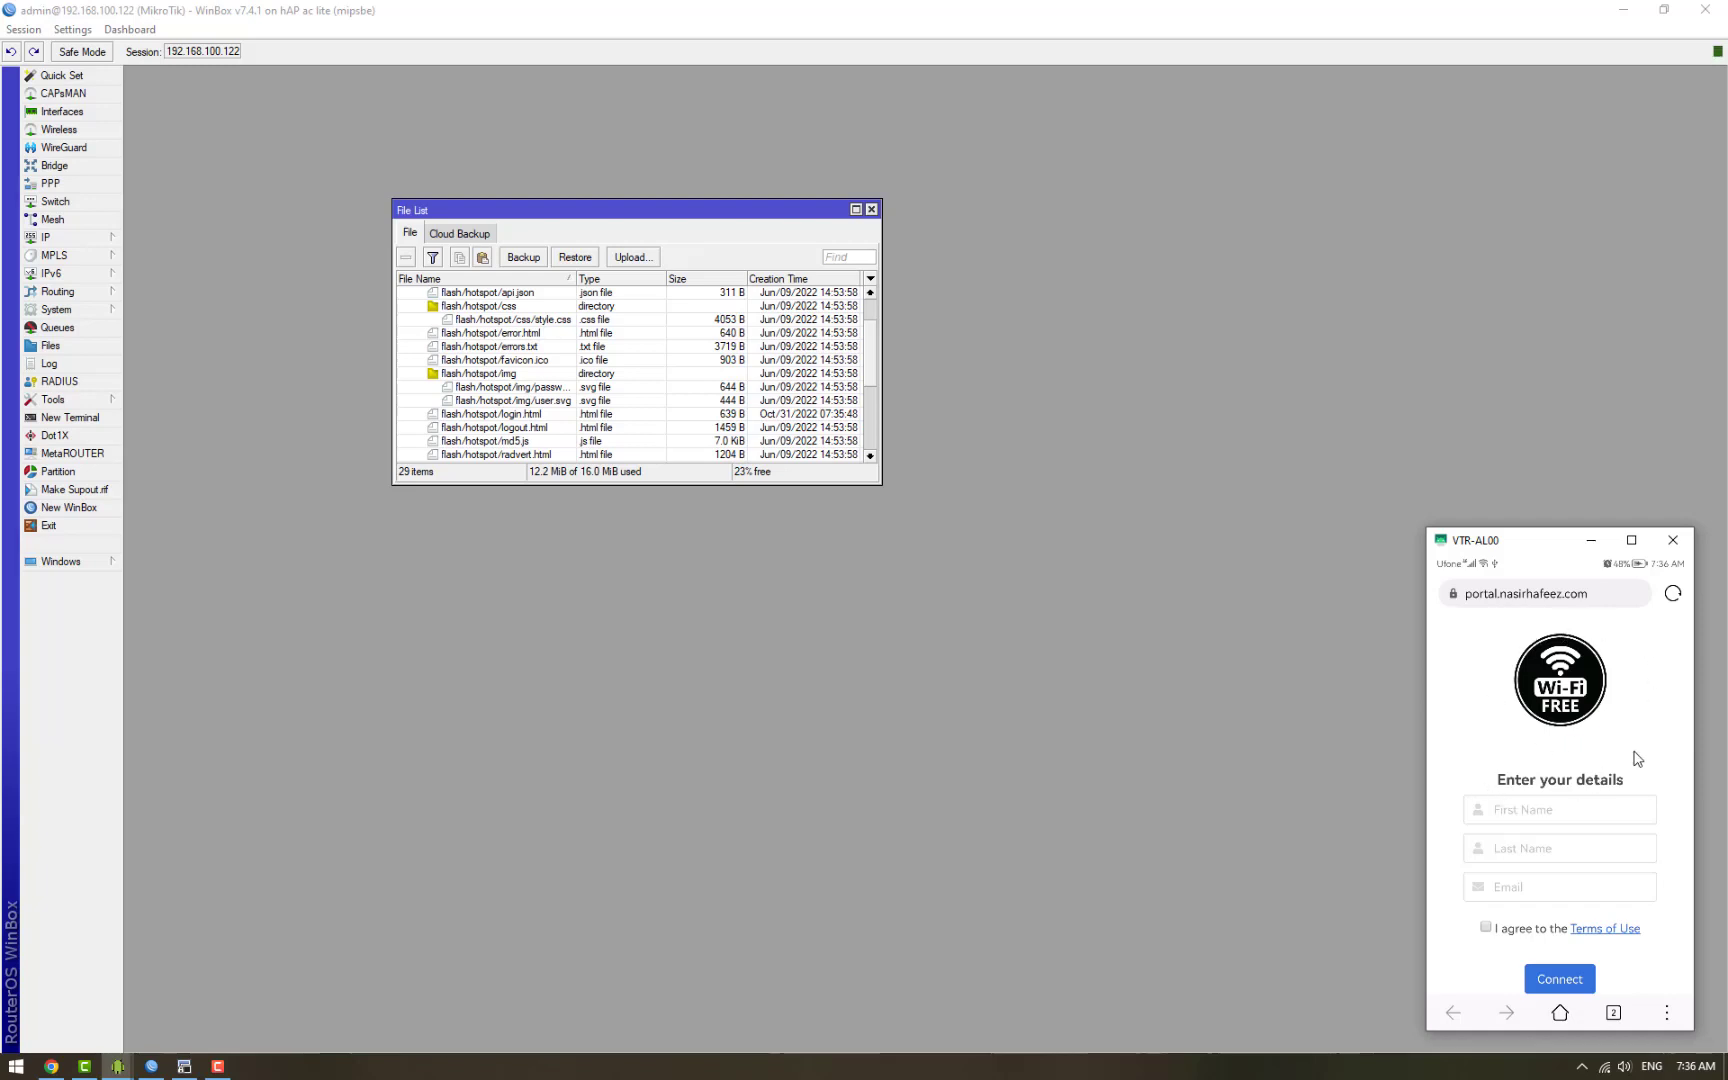
Step: Enter the guest's first name, last name and e-mail, accept the Terms of Use, and connect
left_click(1582, 818)
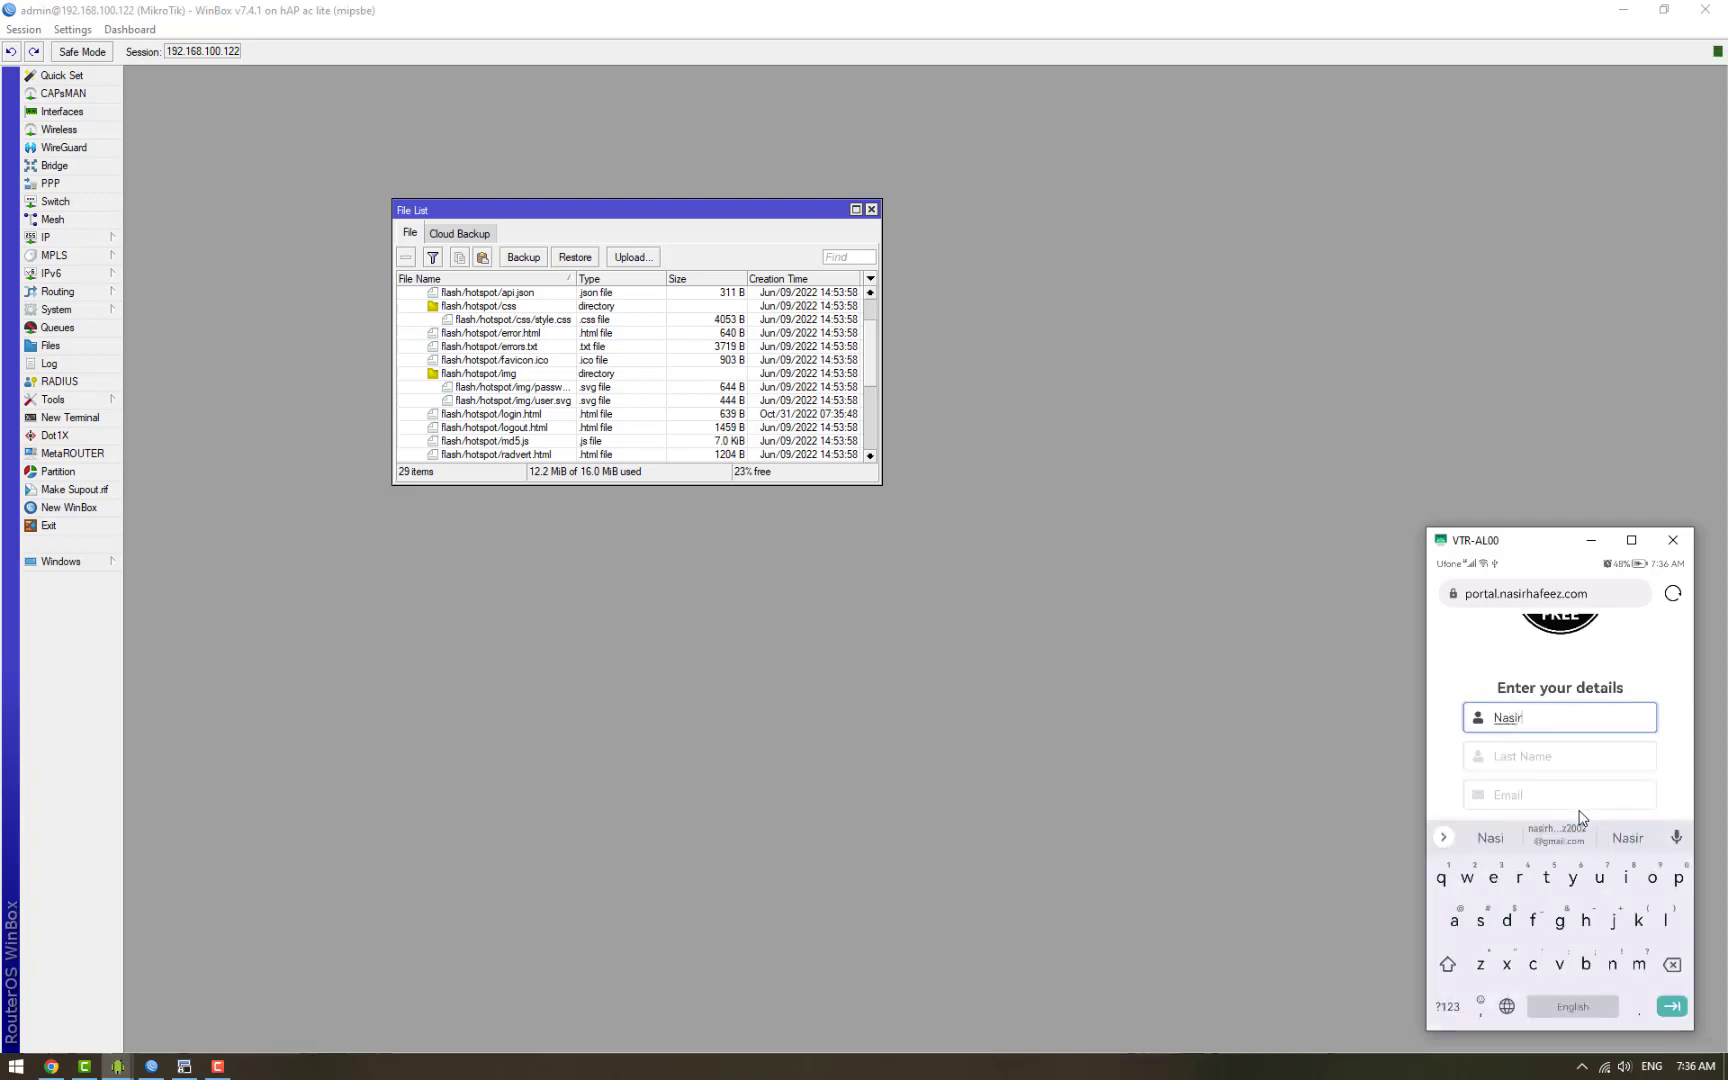
key("Tab")
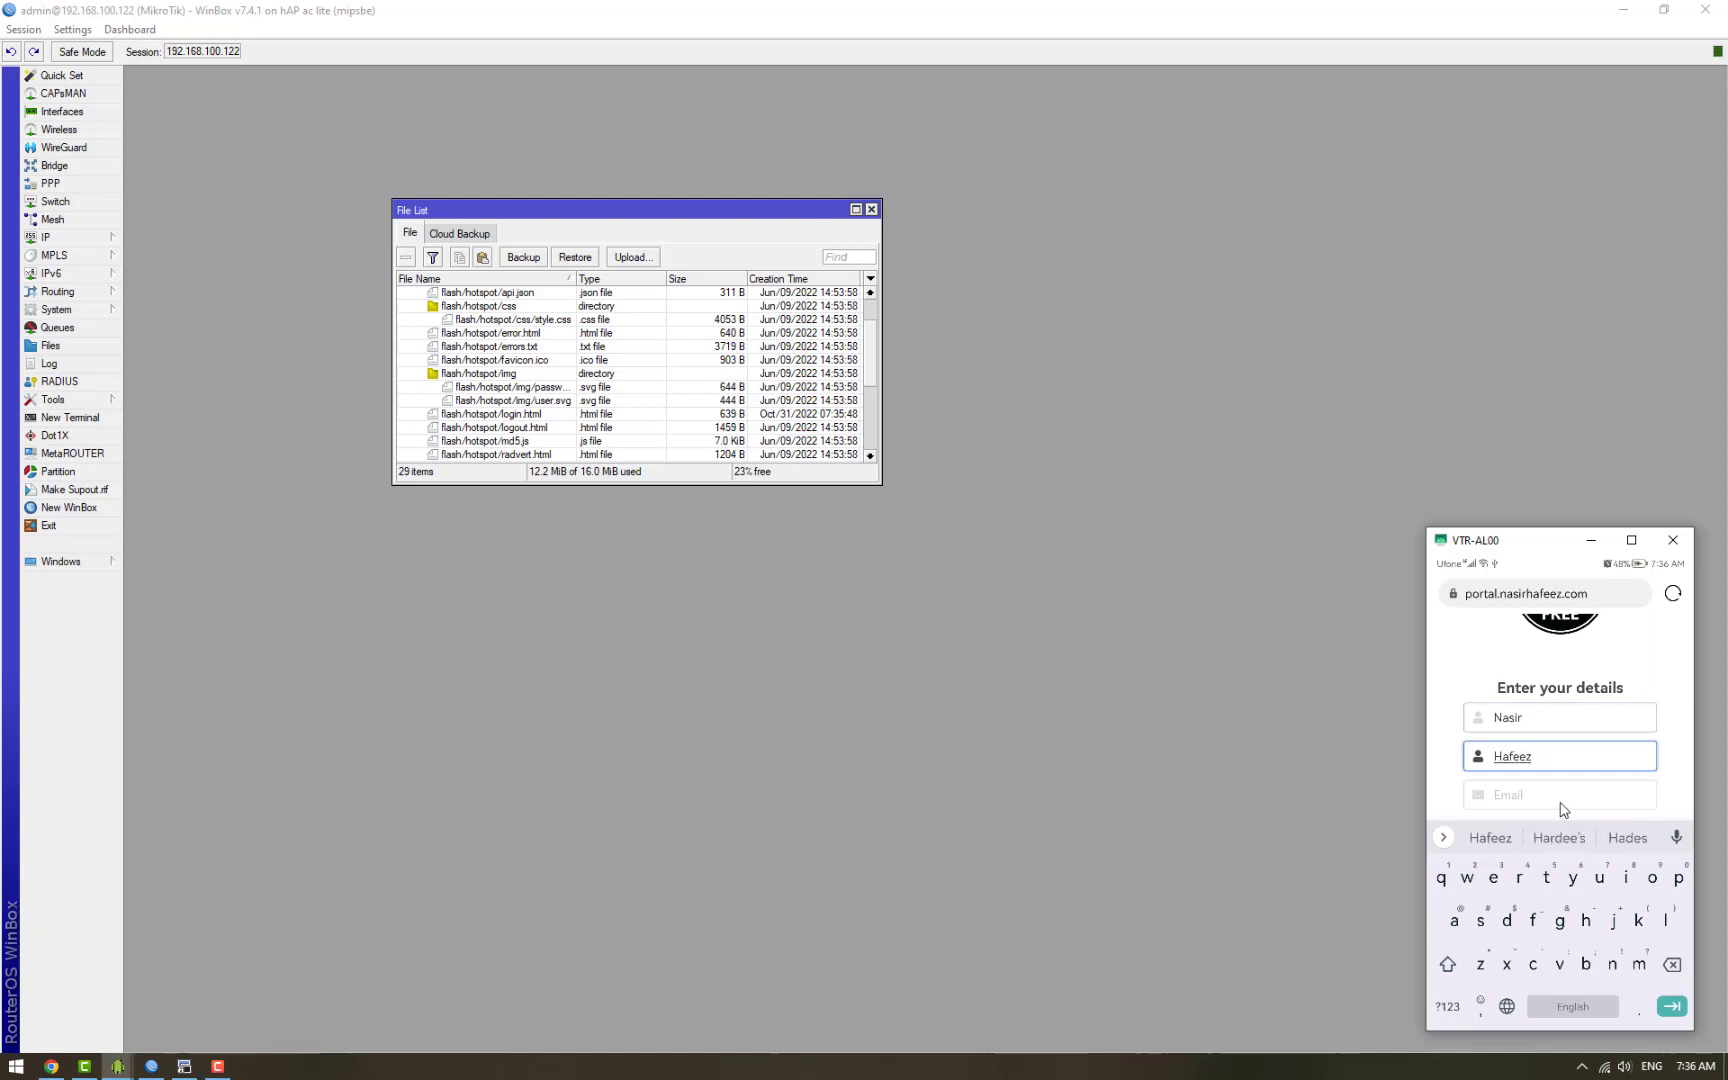
left_click(1556, 798)
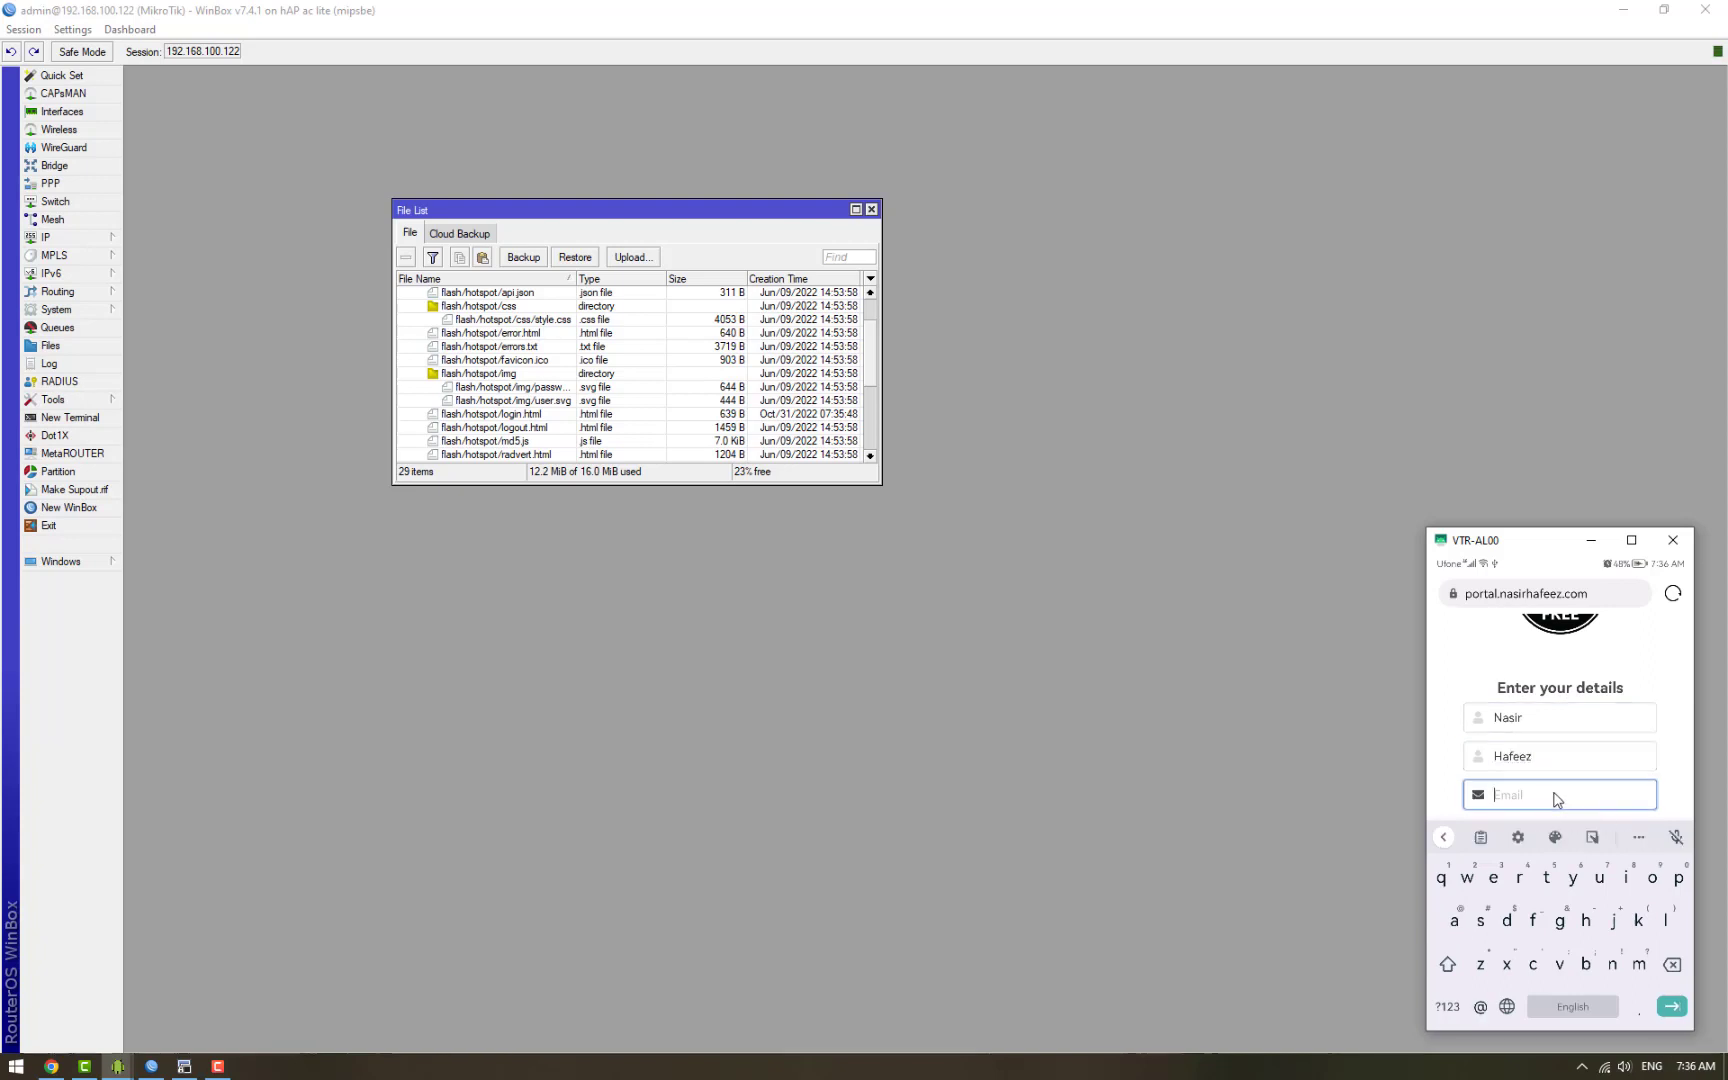
type("test@")
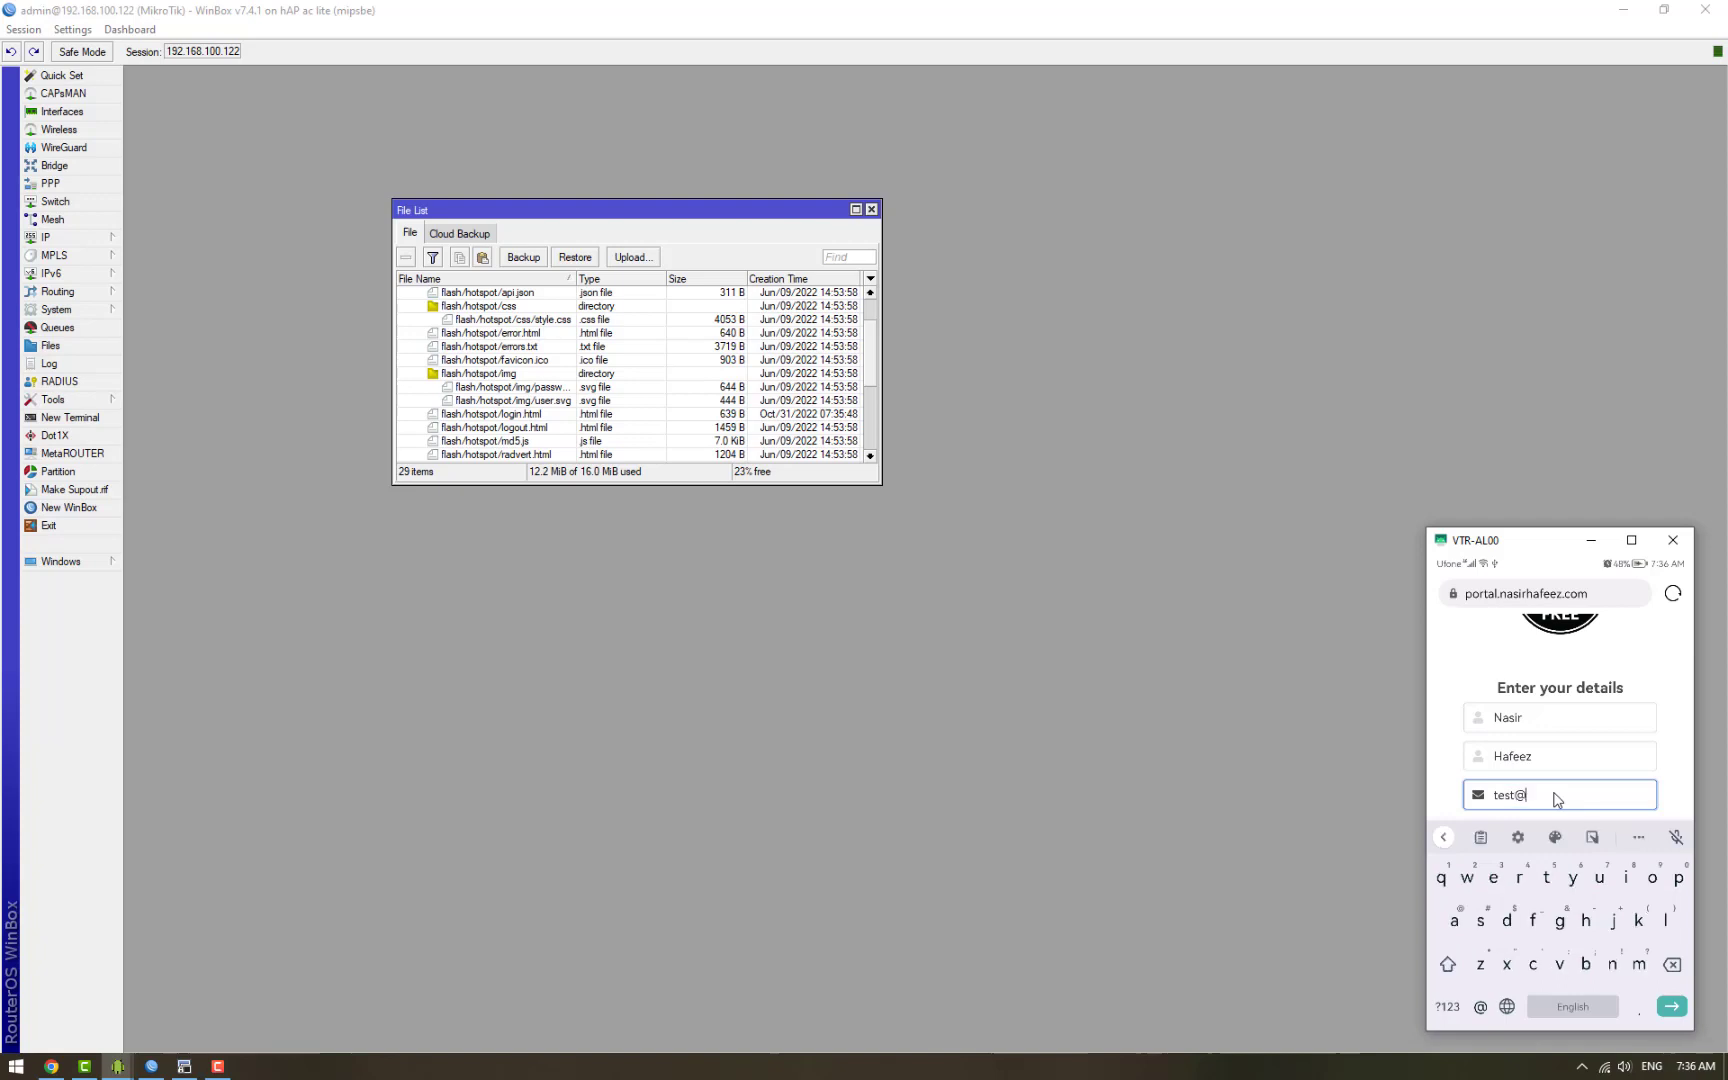
type("example.com")
scroll(1557, 799, "down", 1)
left_click(1486, 718)
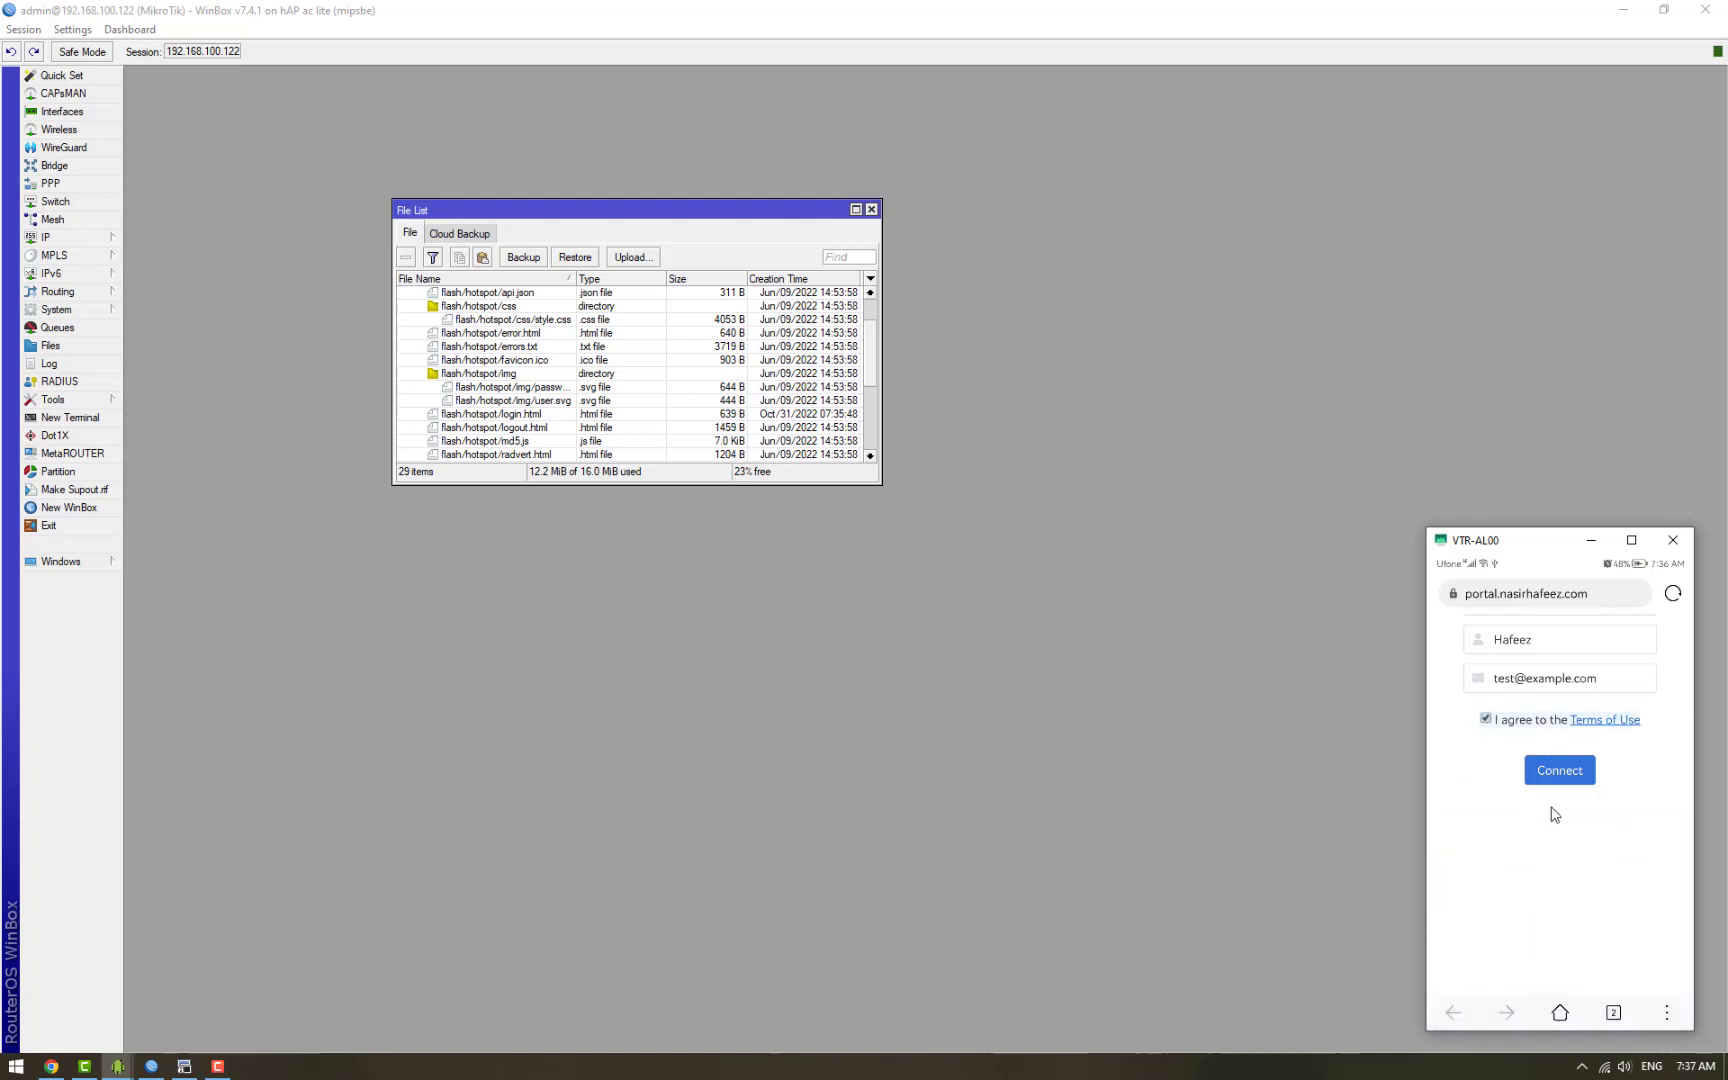
left_click(1568, 939)
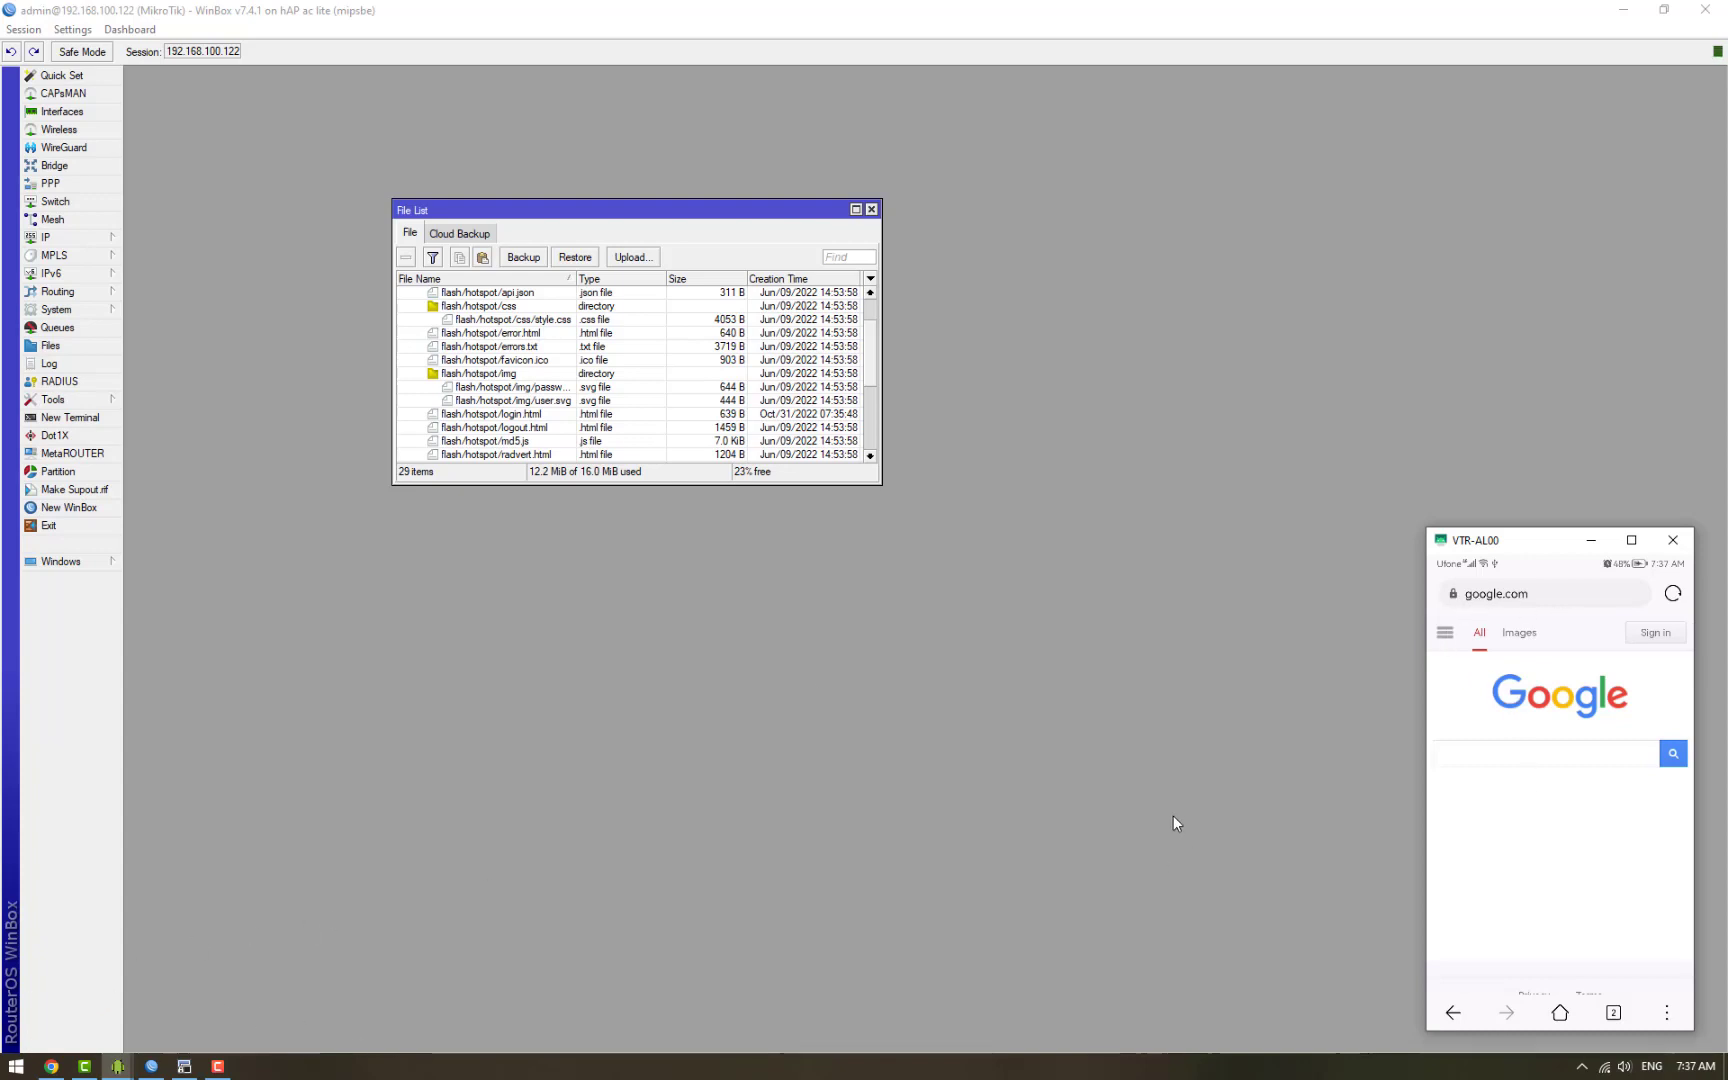
Step: Reload phpMyAdmin in Chrome and browse the portal database's mikrotik table
left_click(51, 1066)
left_click(77, 46)
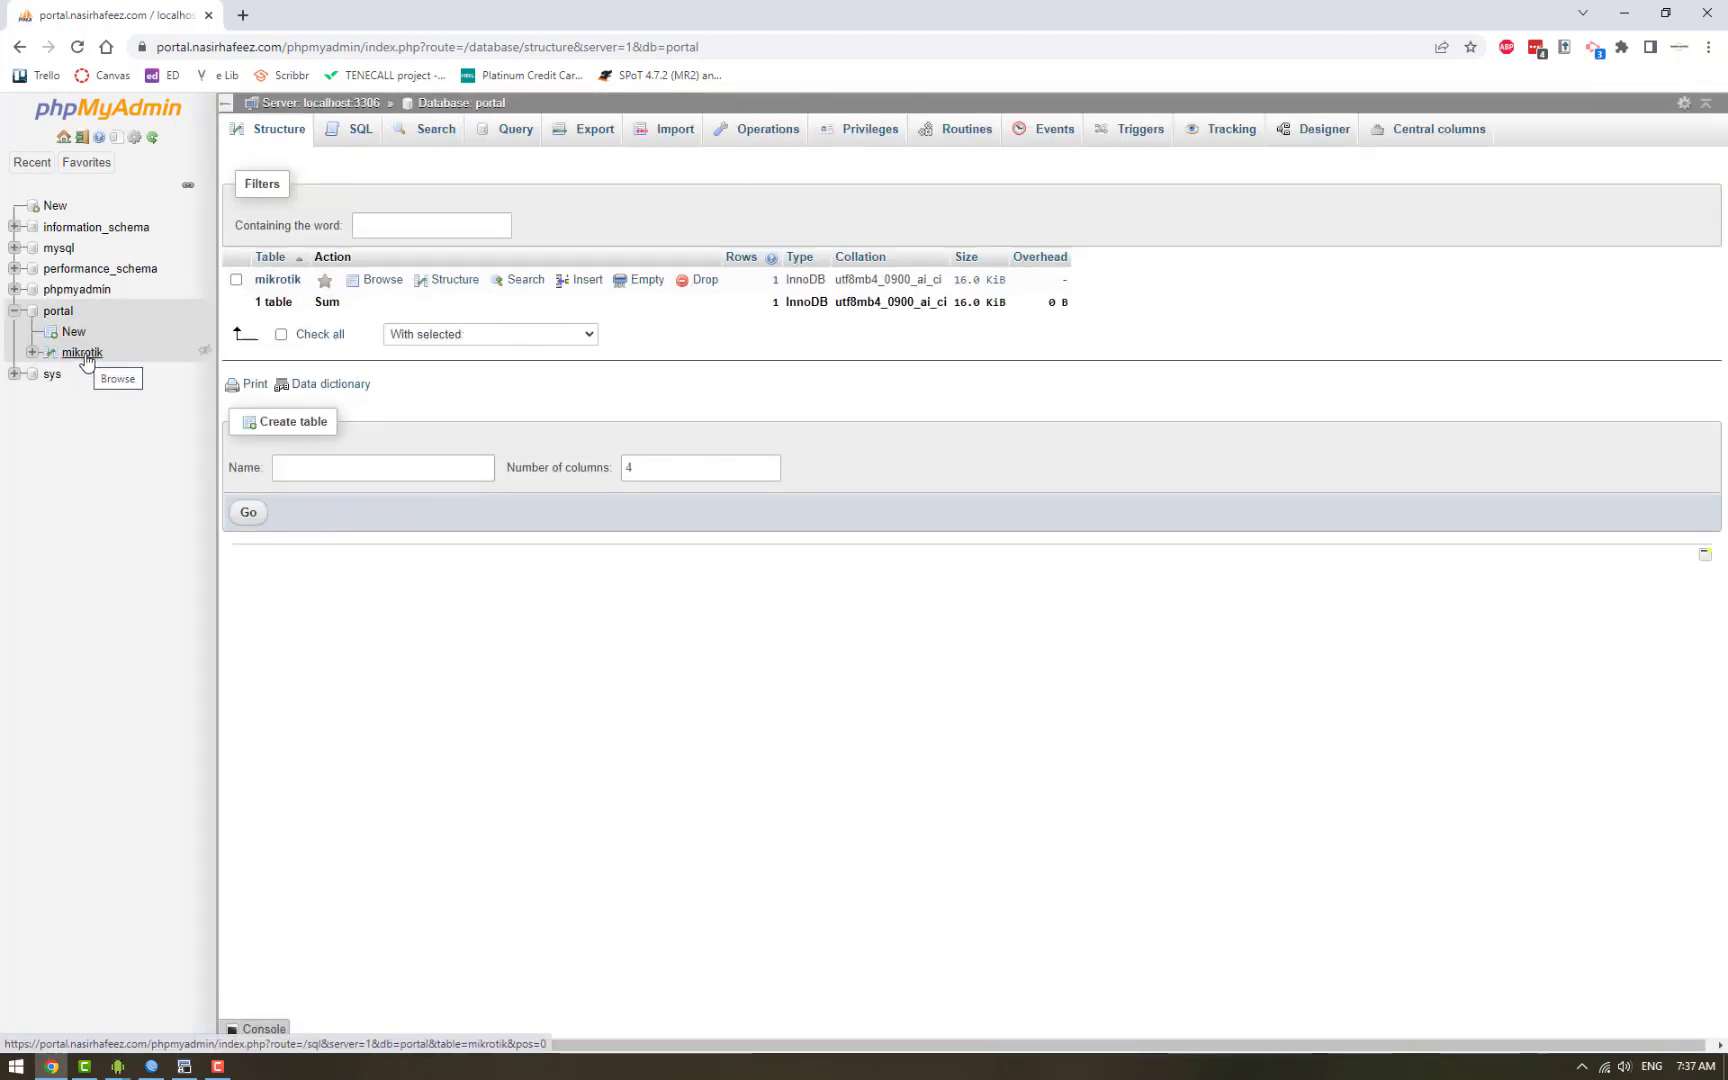
left_click(86, 356)
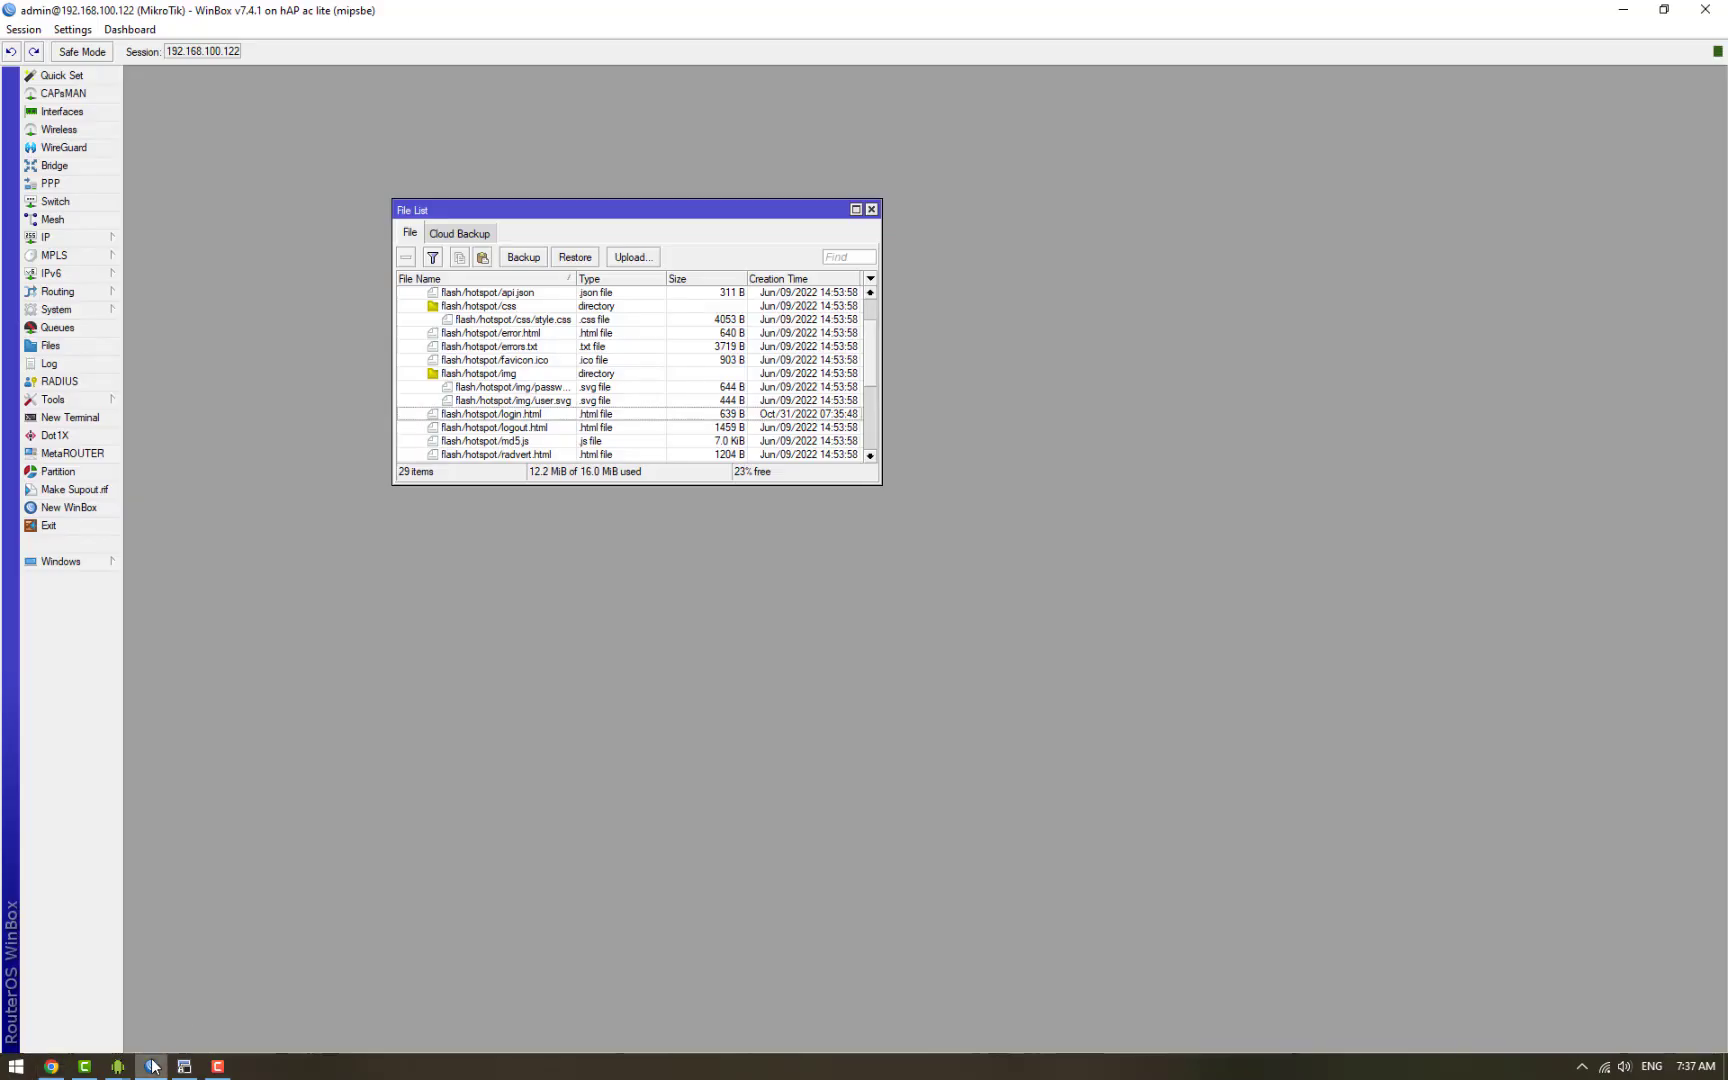
Step: Close File List and open IP > Hotspot, reviewing its IP Bindings and Hosts tabs
left_click(151, 1066)
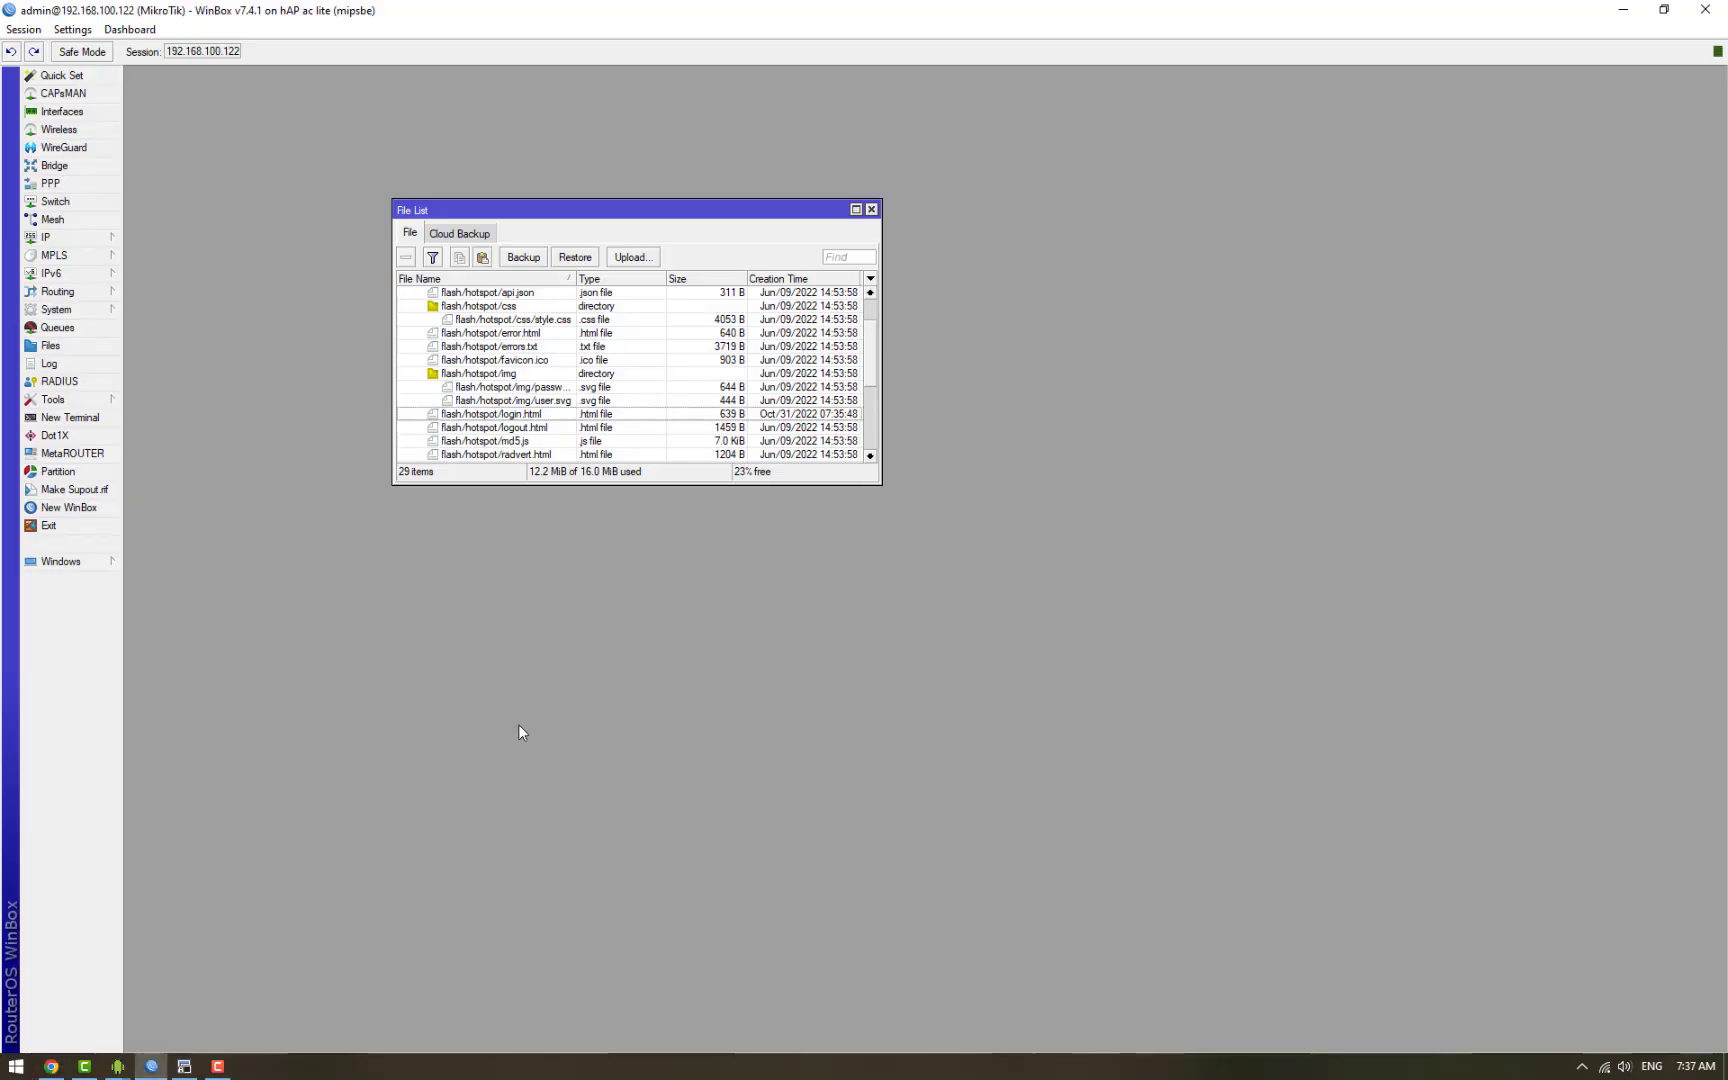
left_click(871, 209)
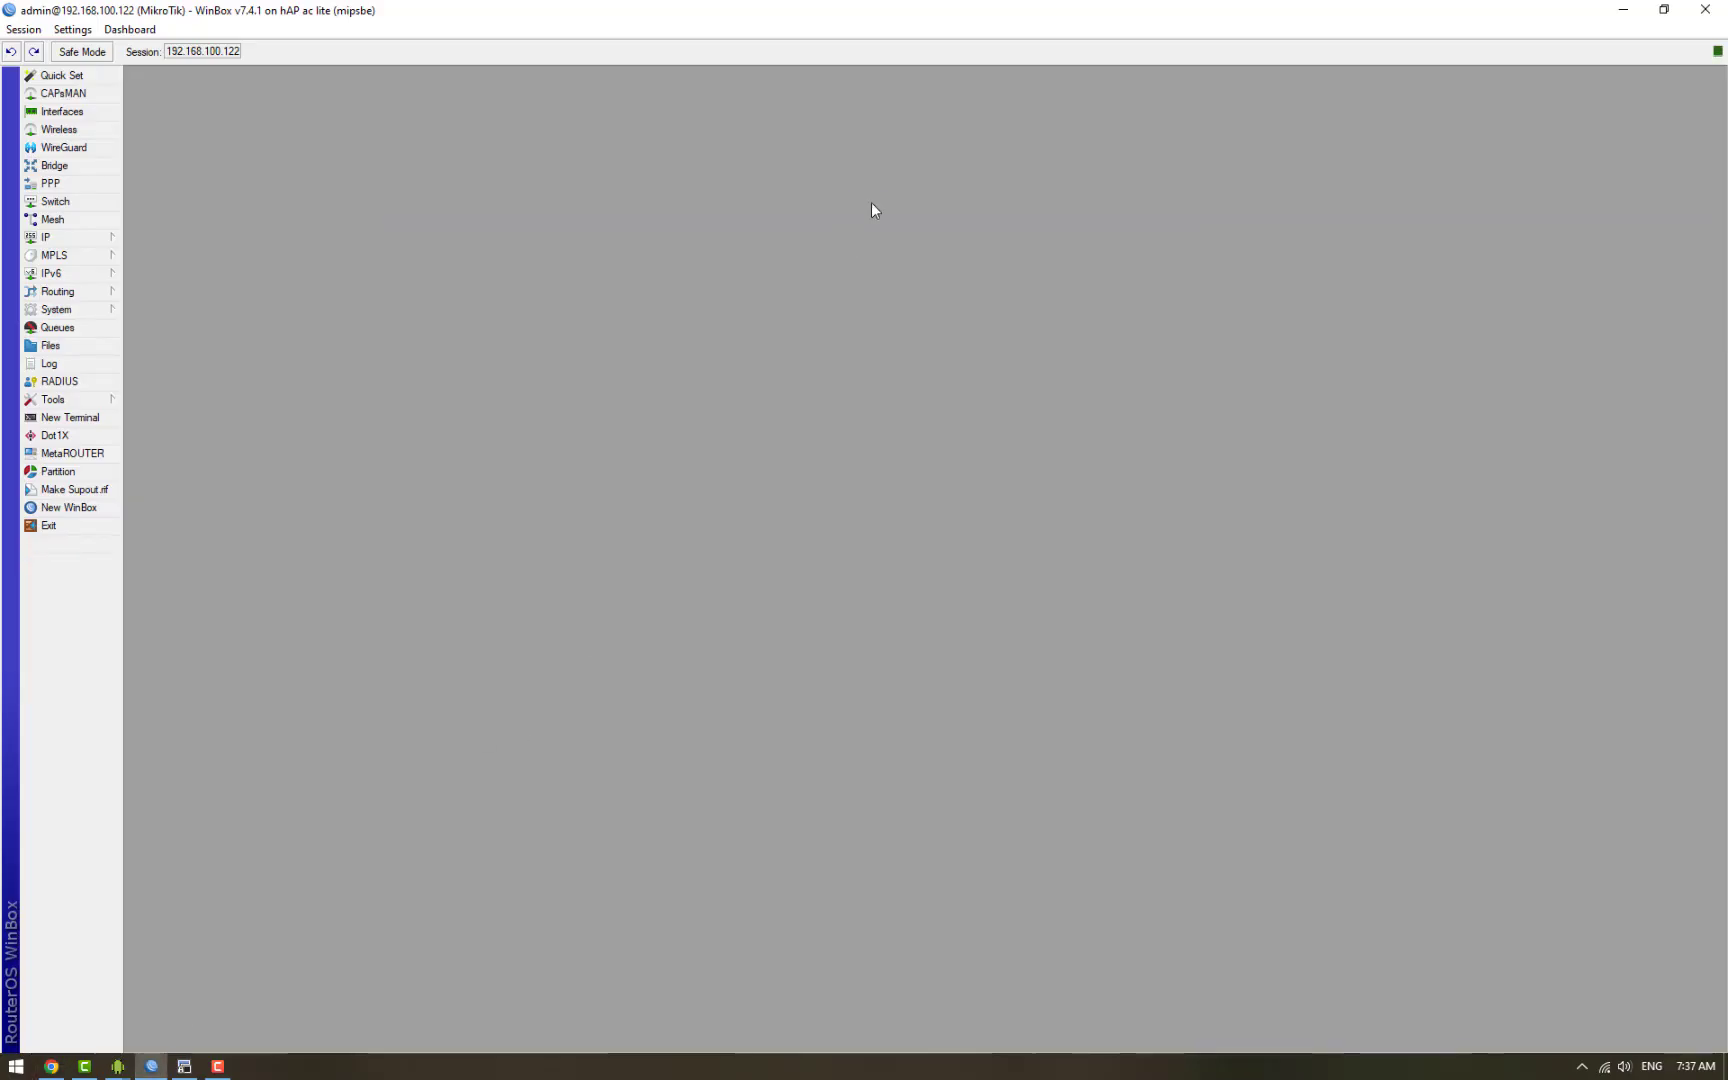
left_click(45, 240)
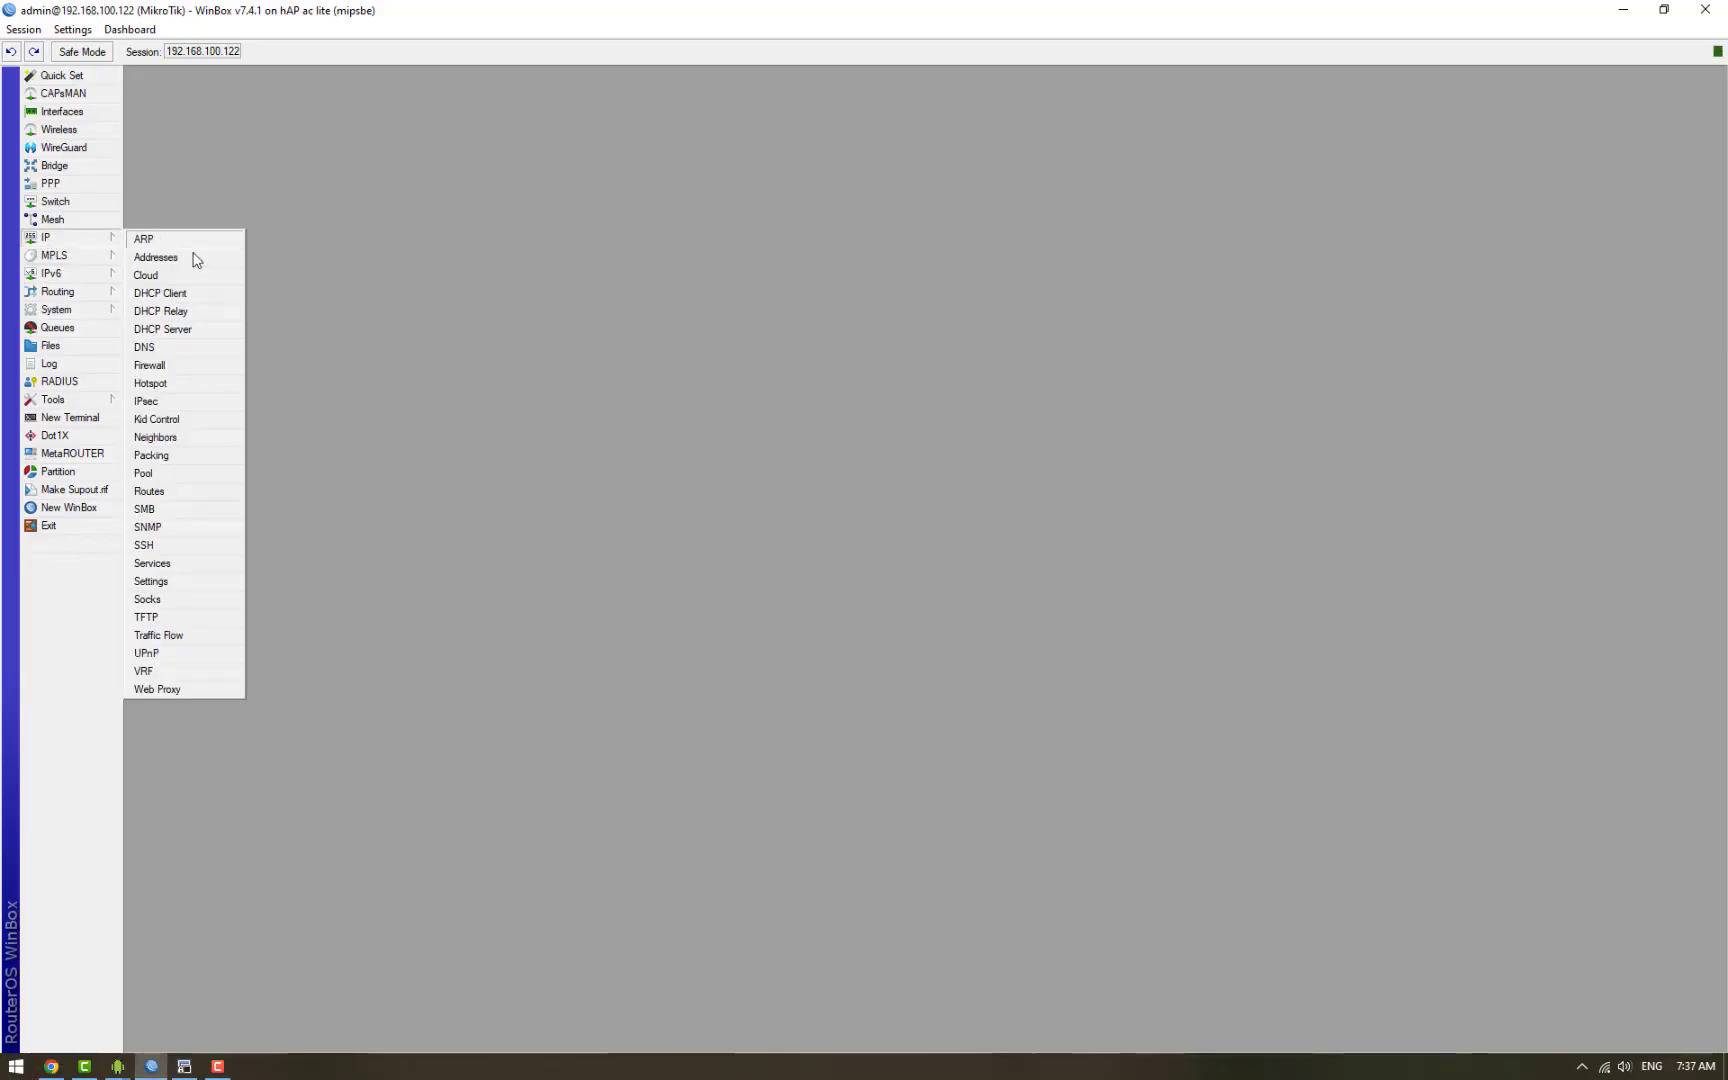
left_click(200, 384)
left_click(452, 98)
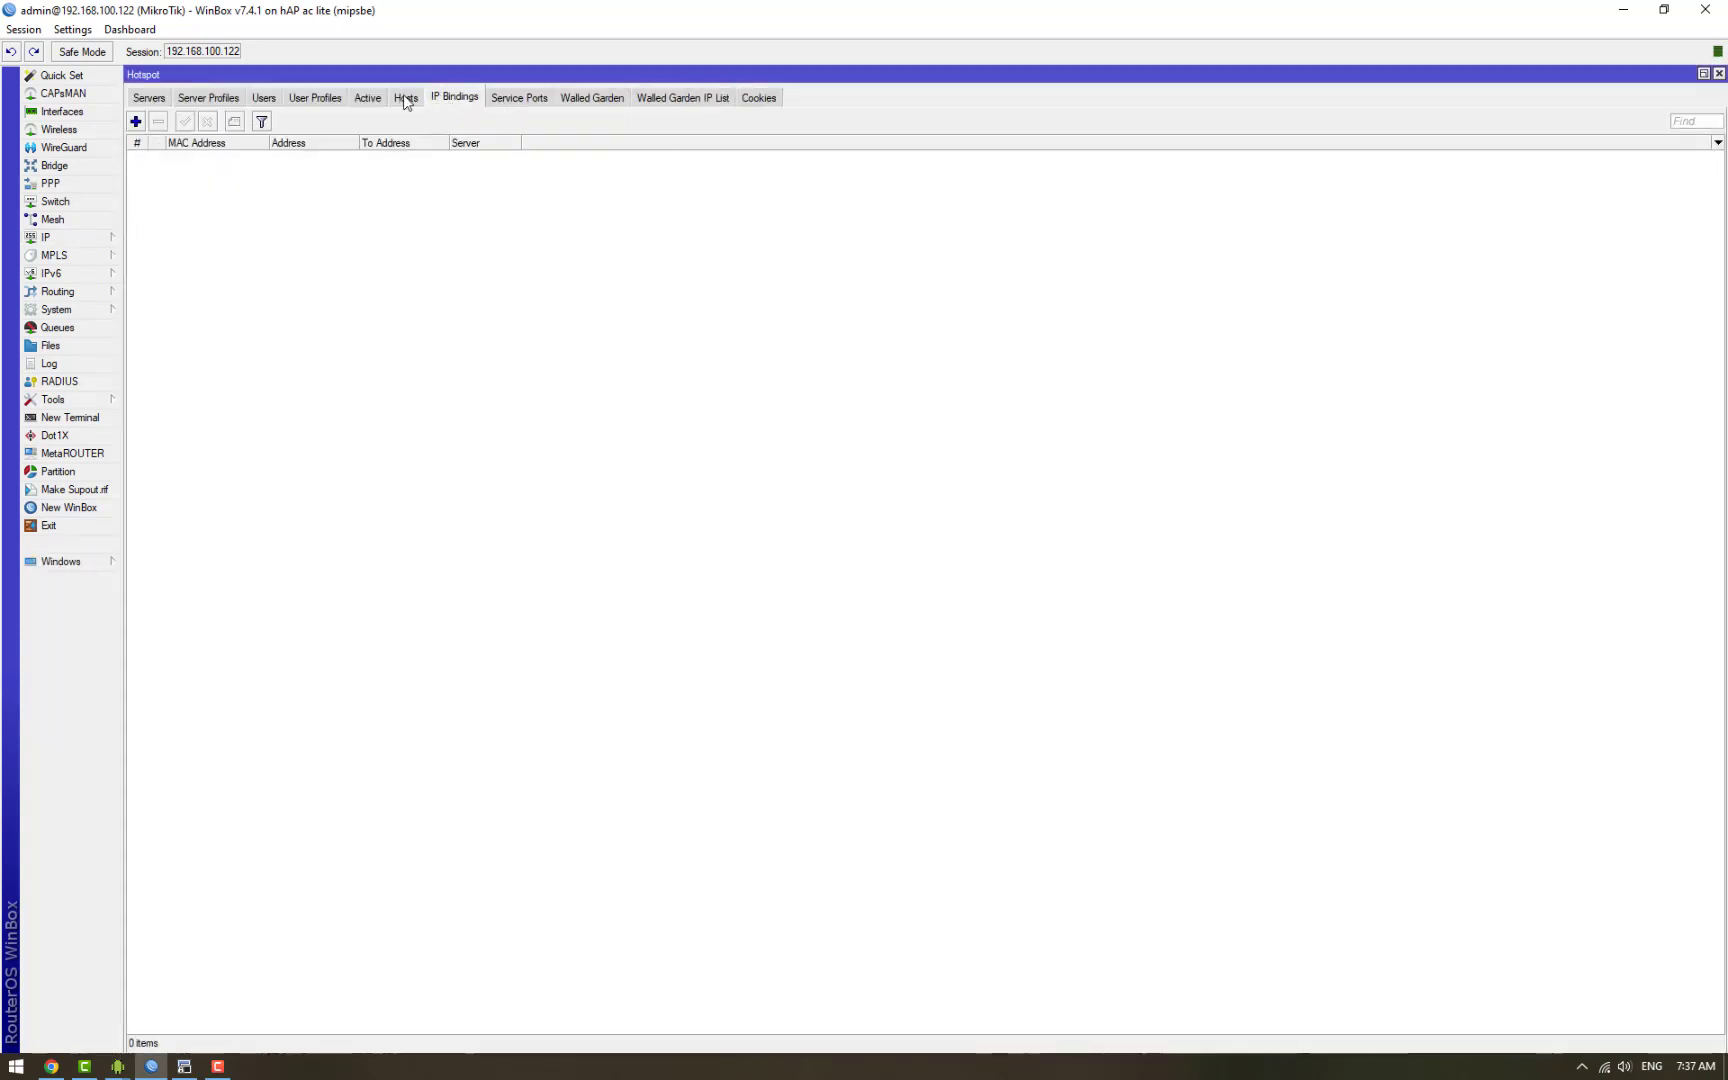
left_click(405, 97)
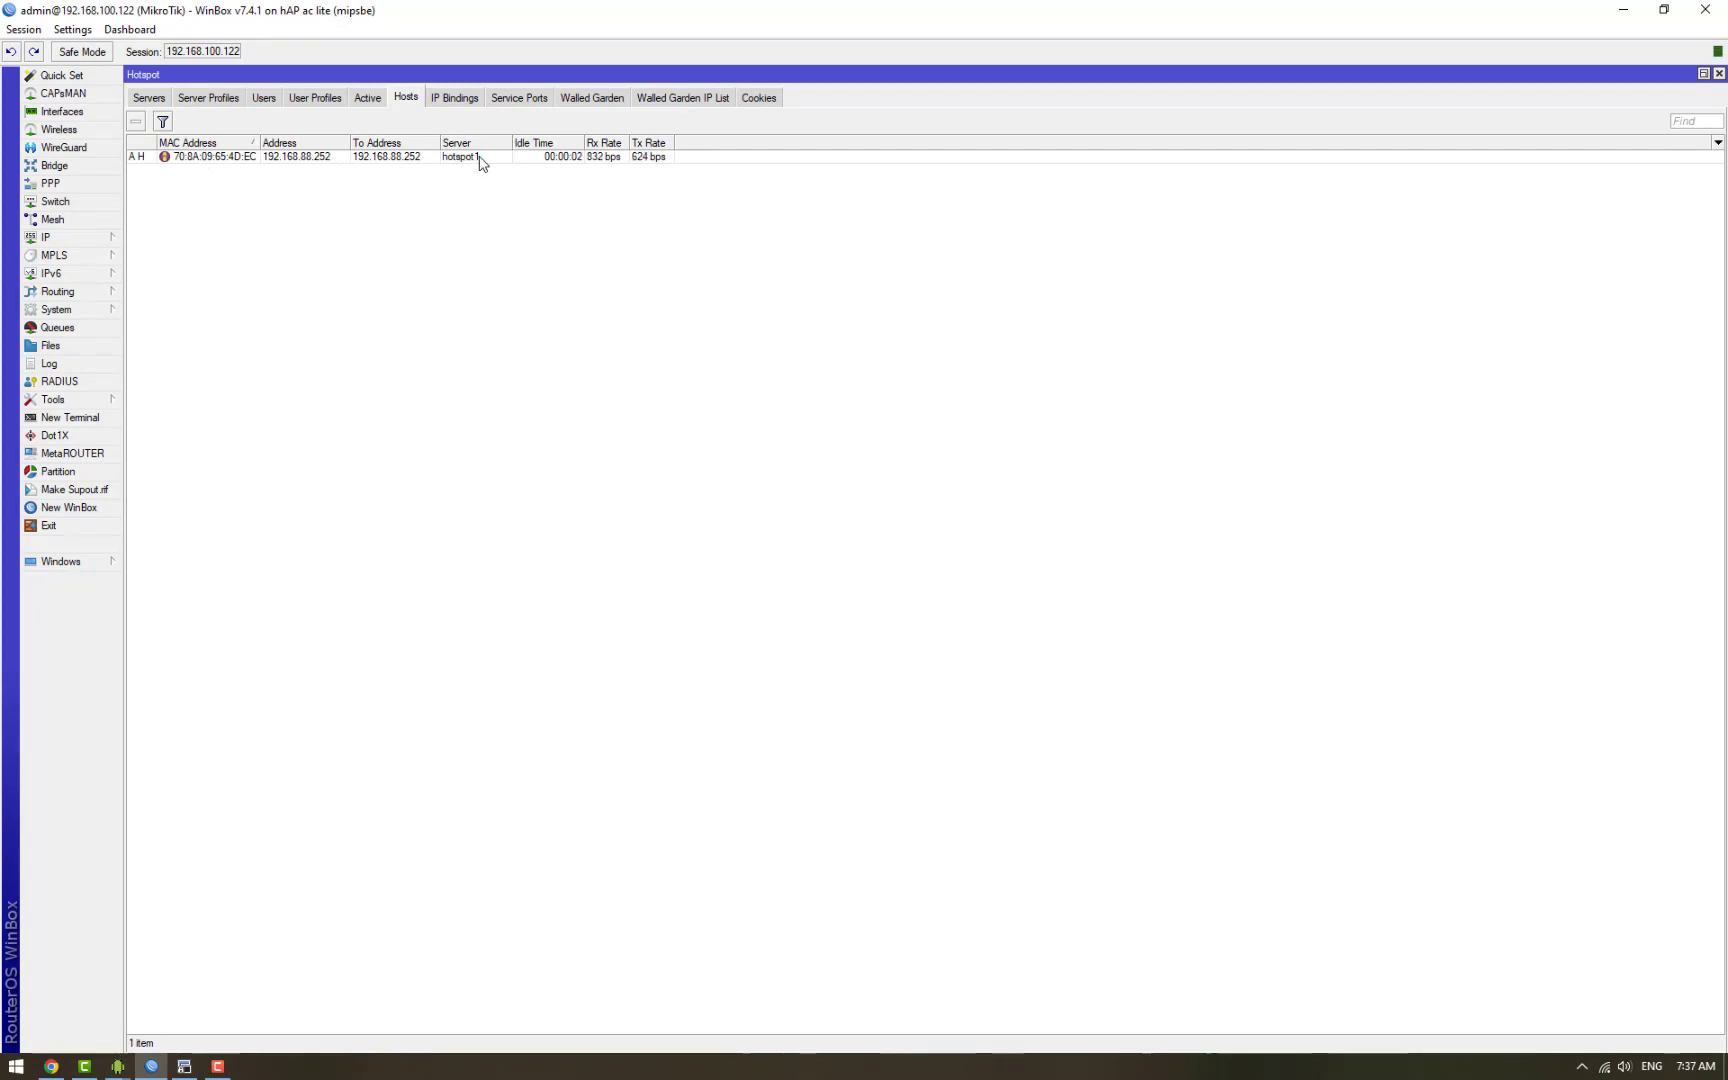
Step: Check active sessions, then remove the phone's entry from the Hosts list to log it out
left_click(366, 97)
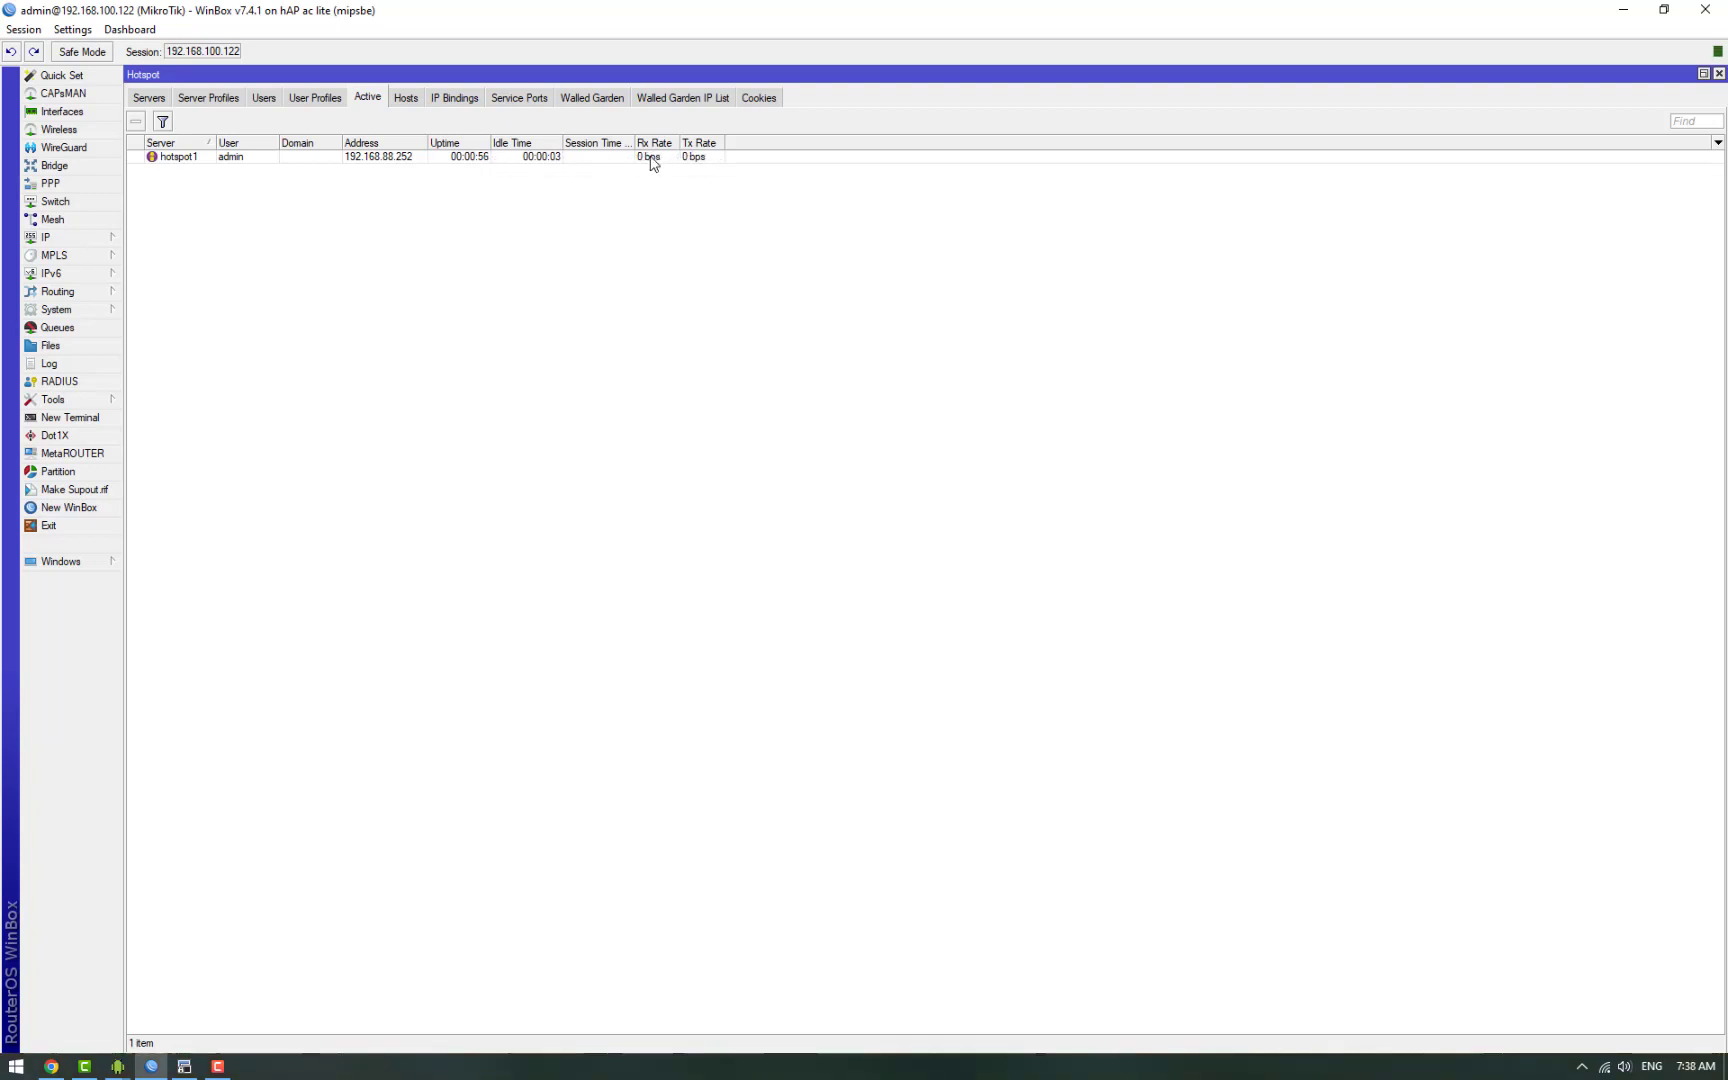
left_click(406, 98)
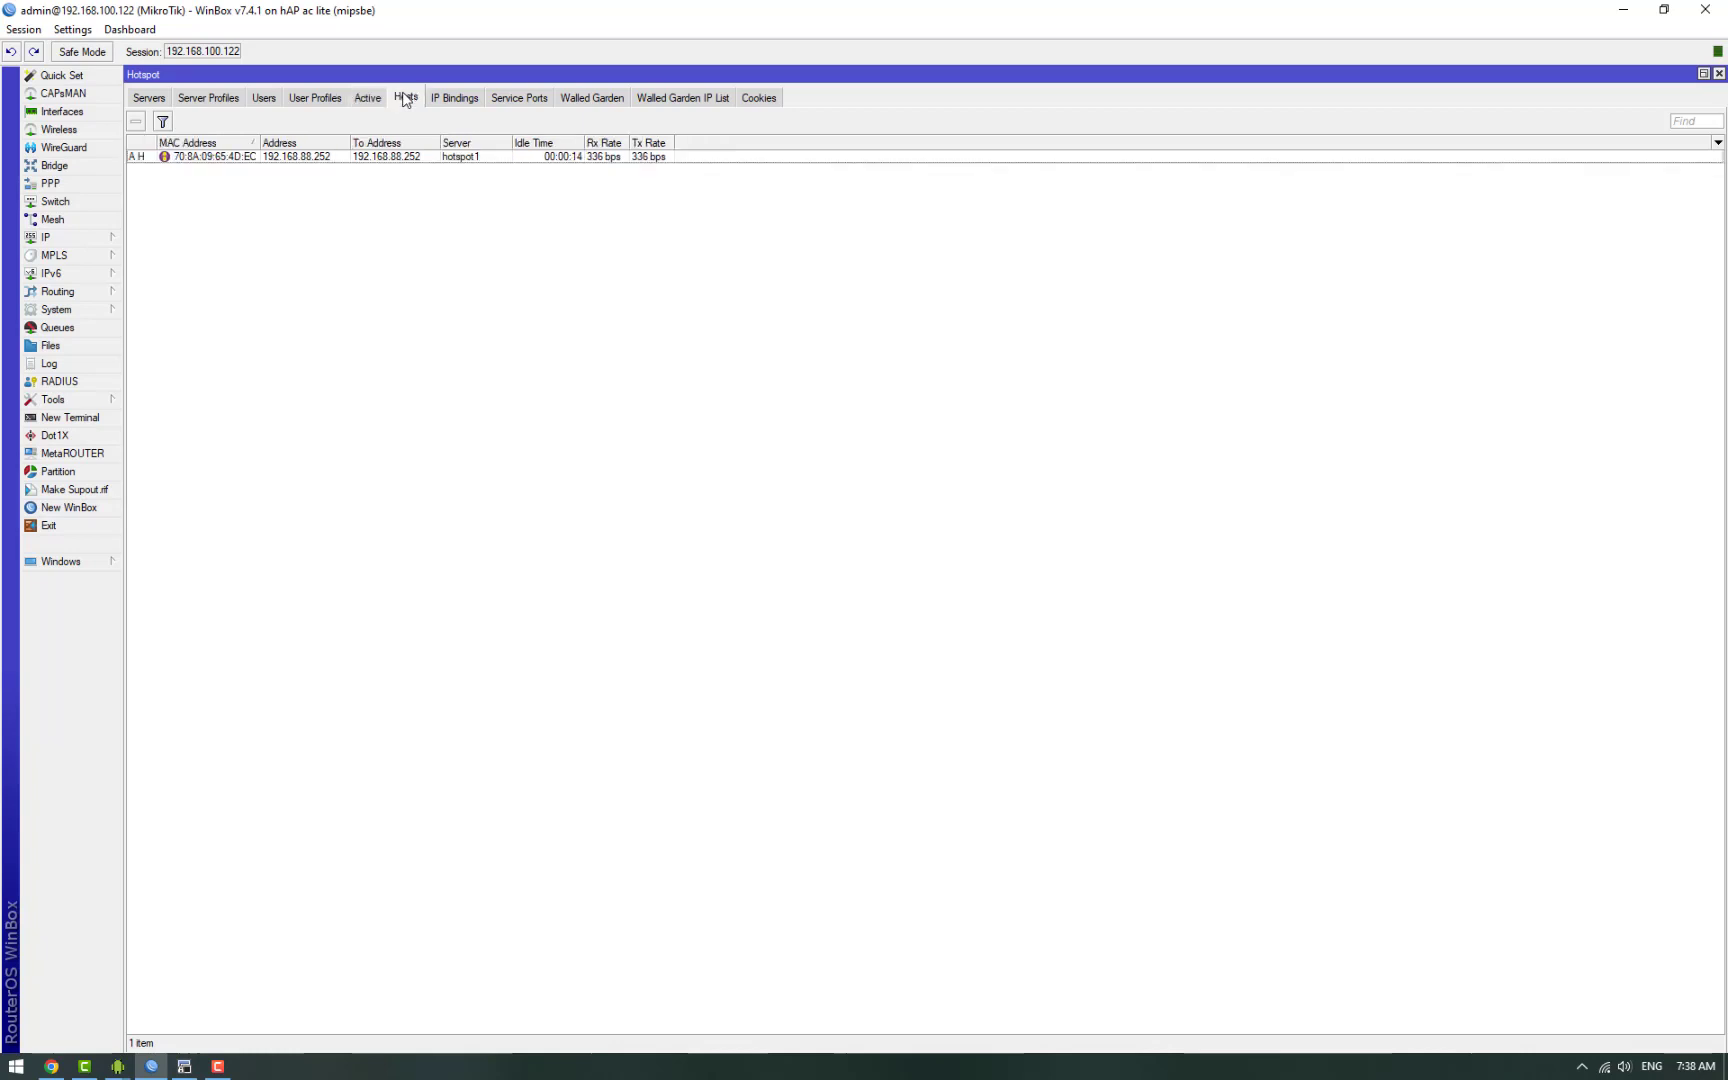
left_click(433, 158)
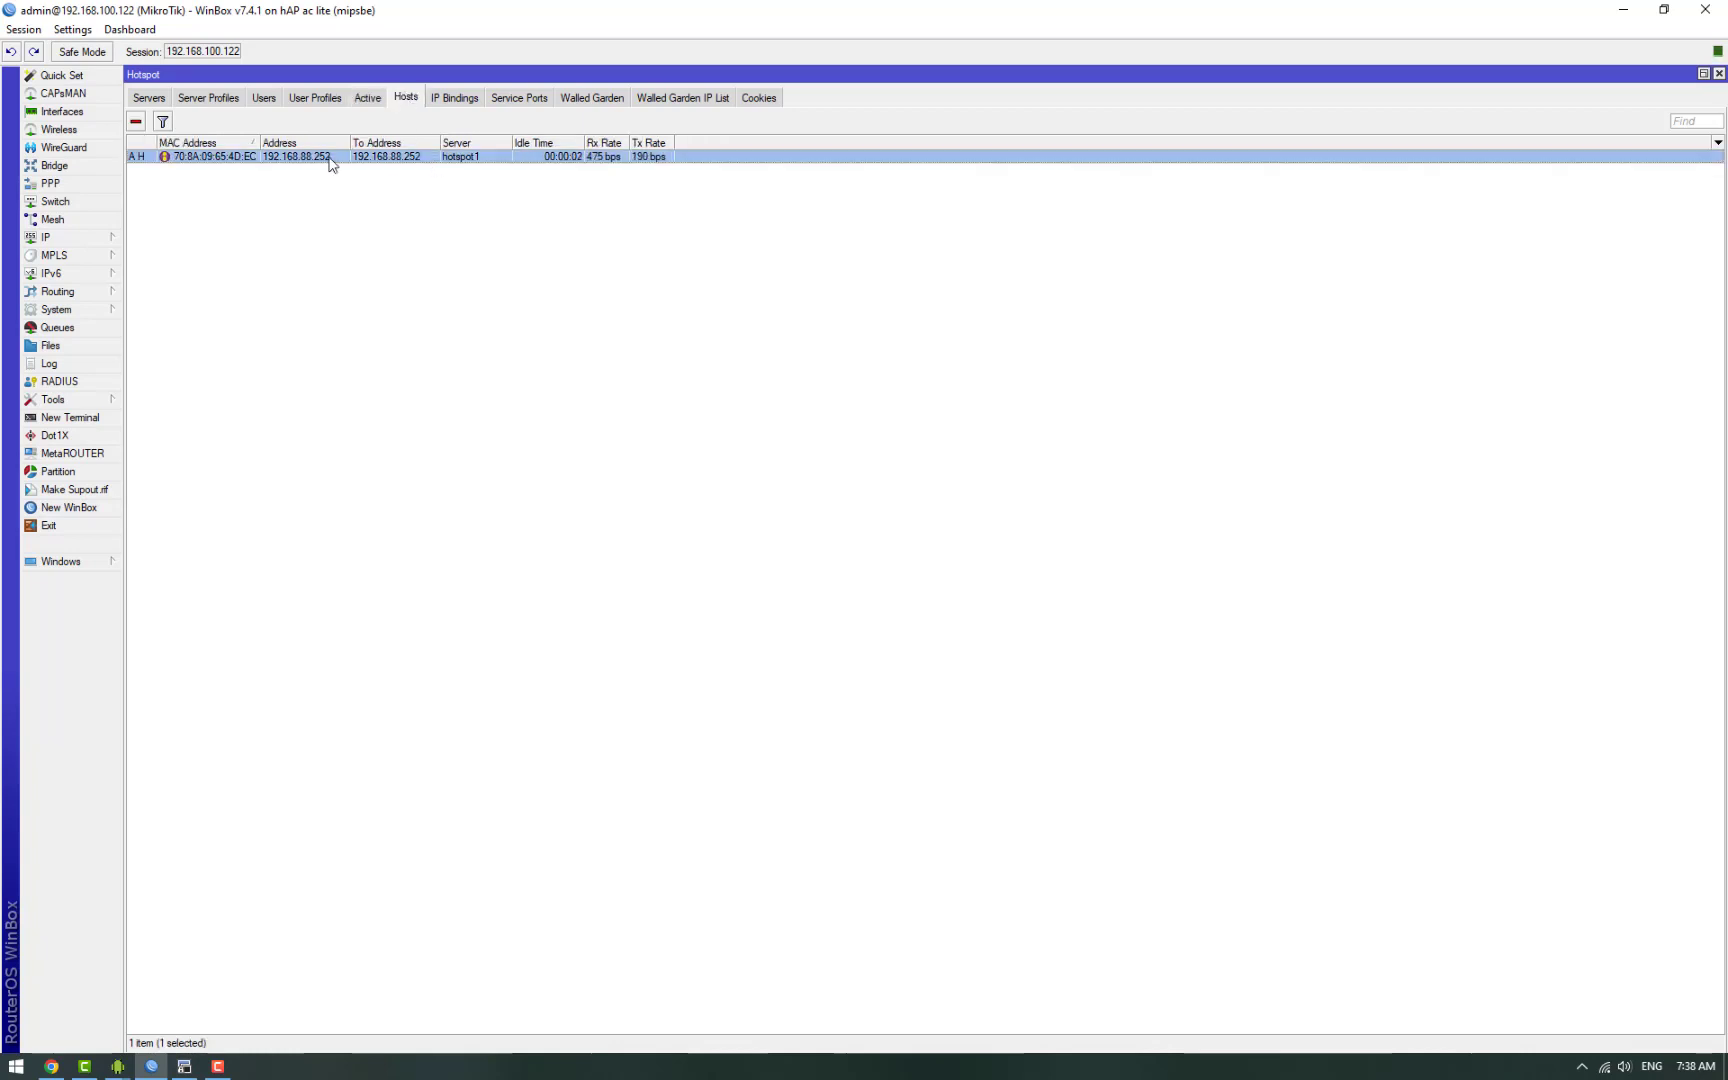
left_click(136, 123)
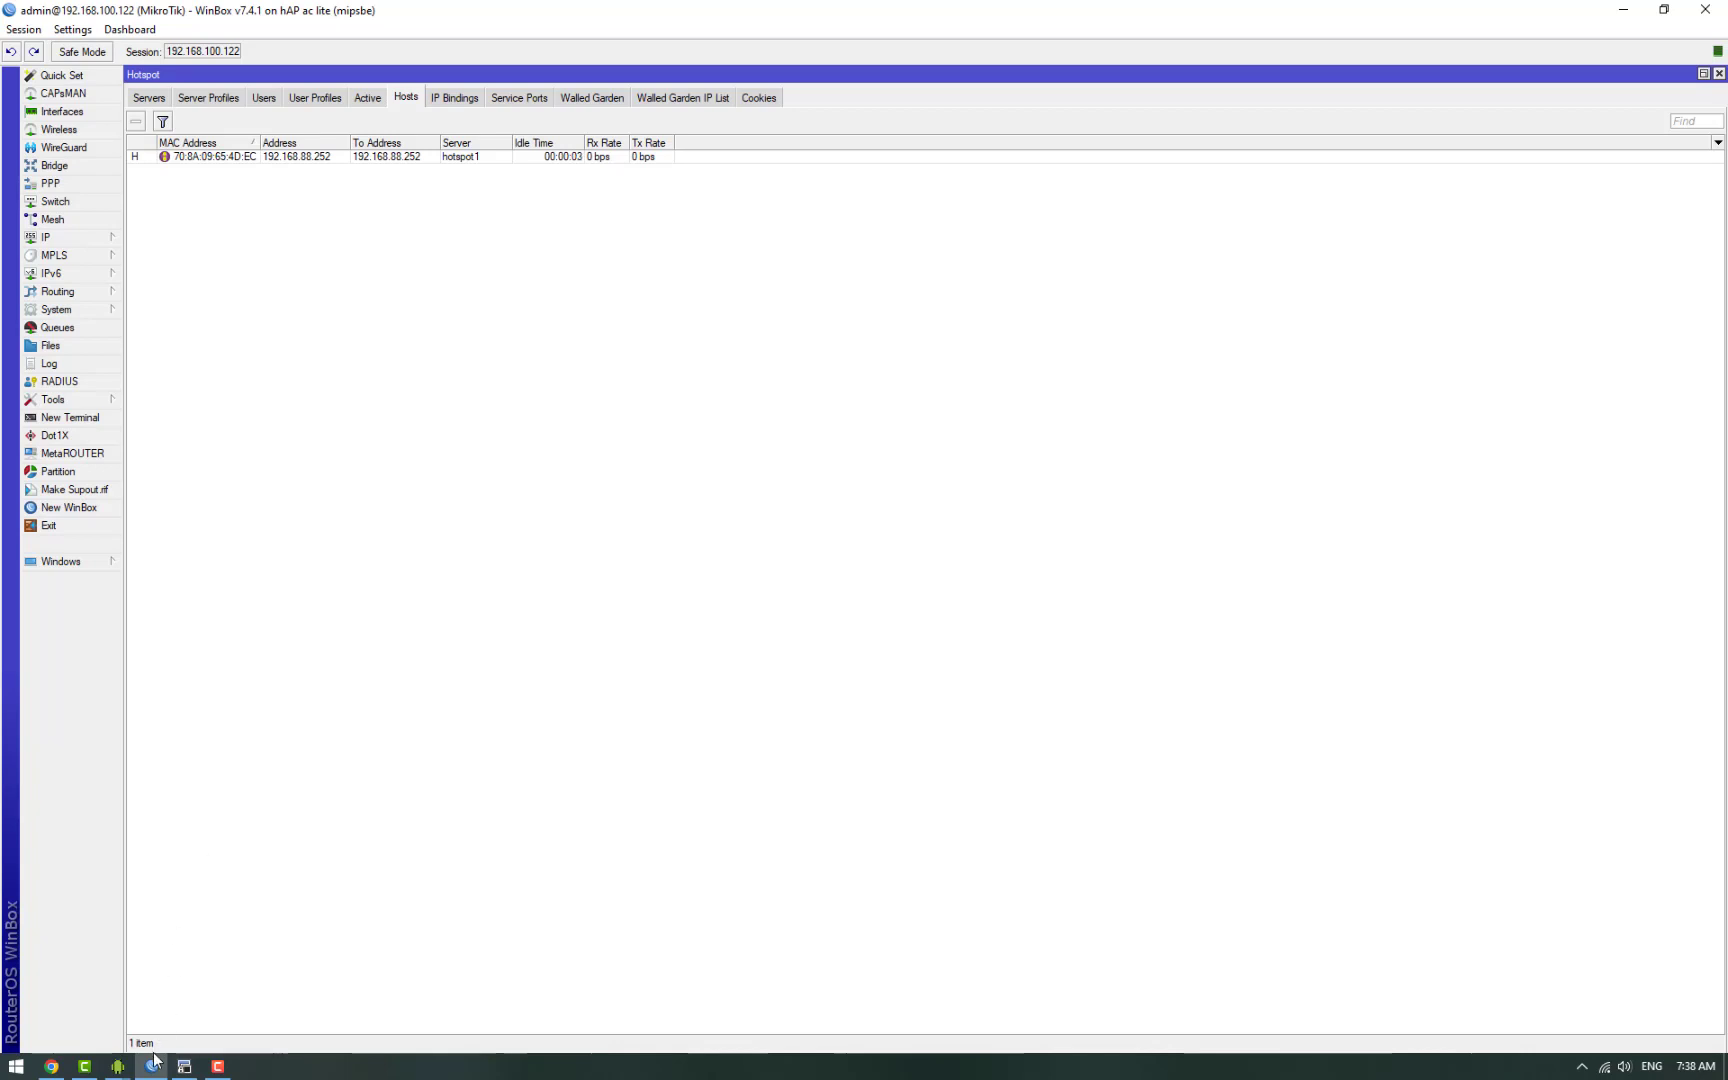
Step: Reconnect the phone to the MikroTik-196344 Wi-Fi network from quick settings and confirm with OK
mouse_move(153, 1071)
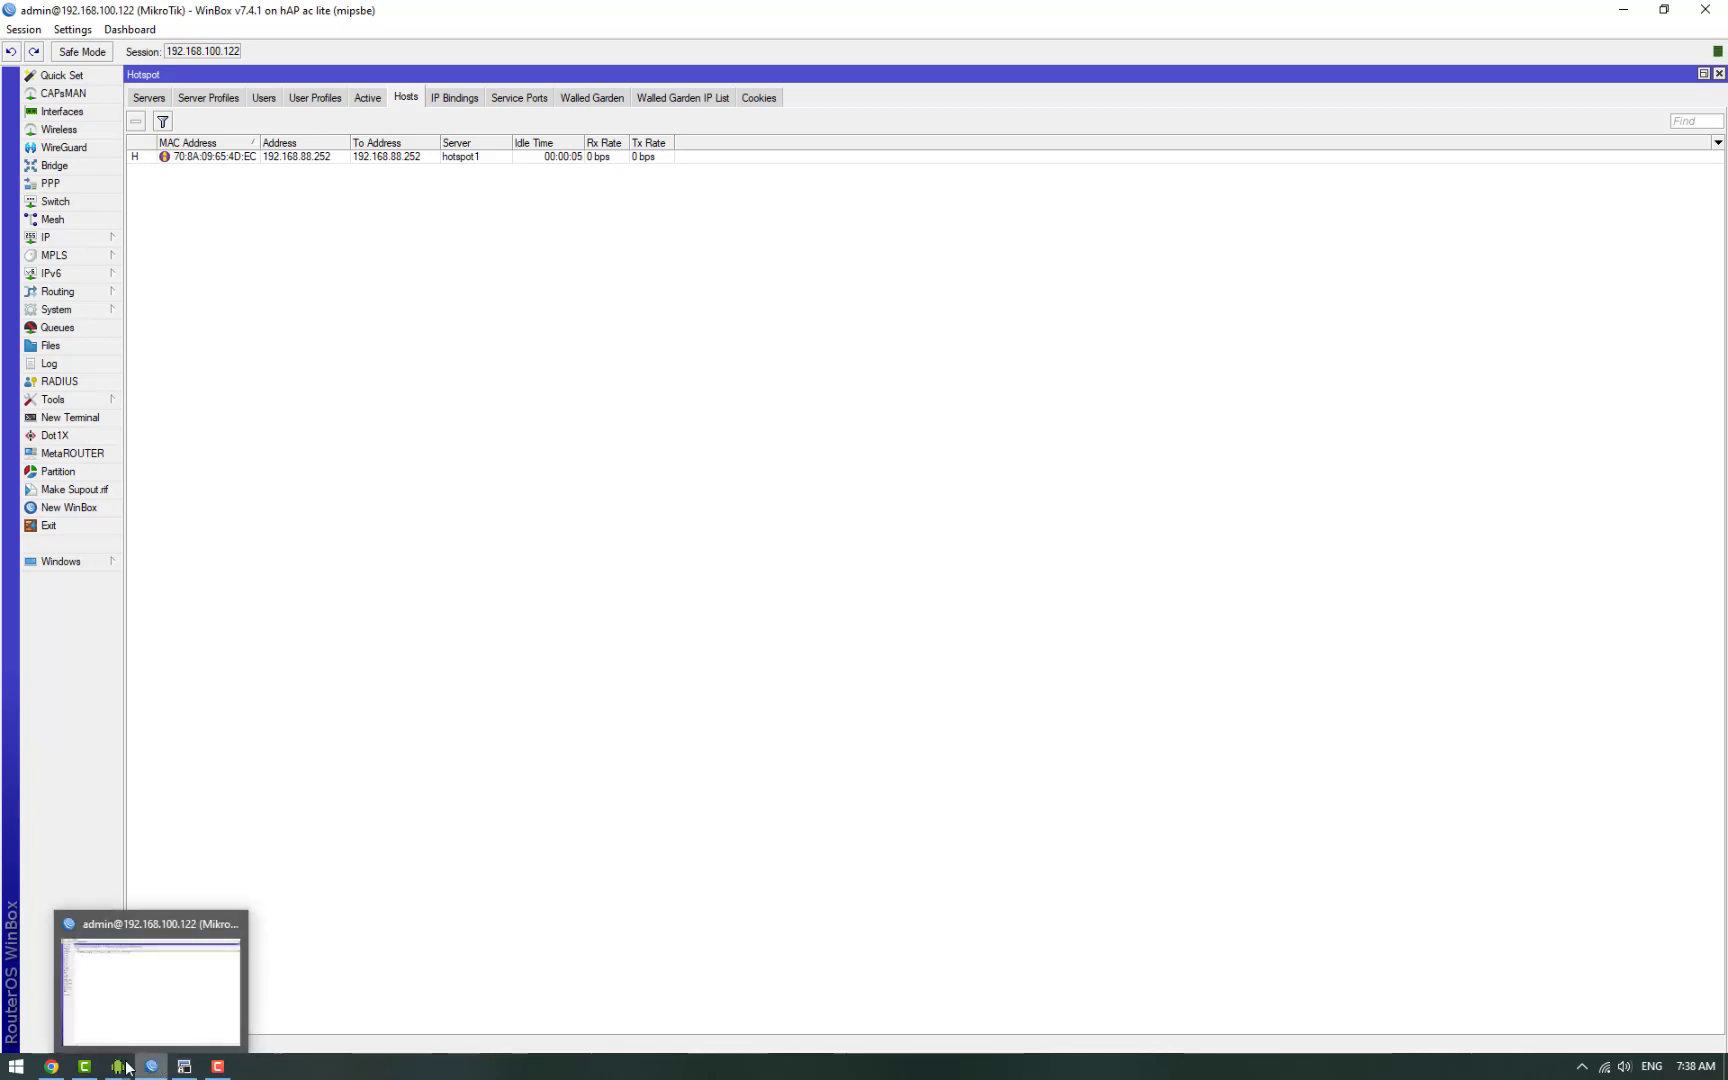
left_click(240, 1030)
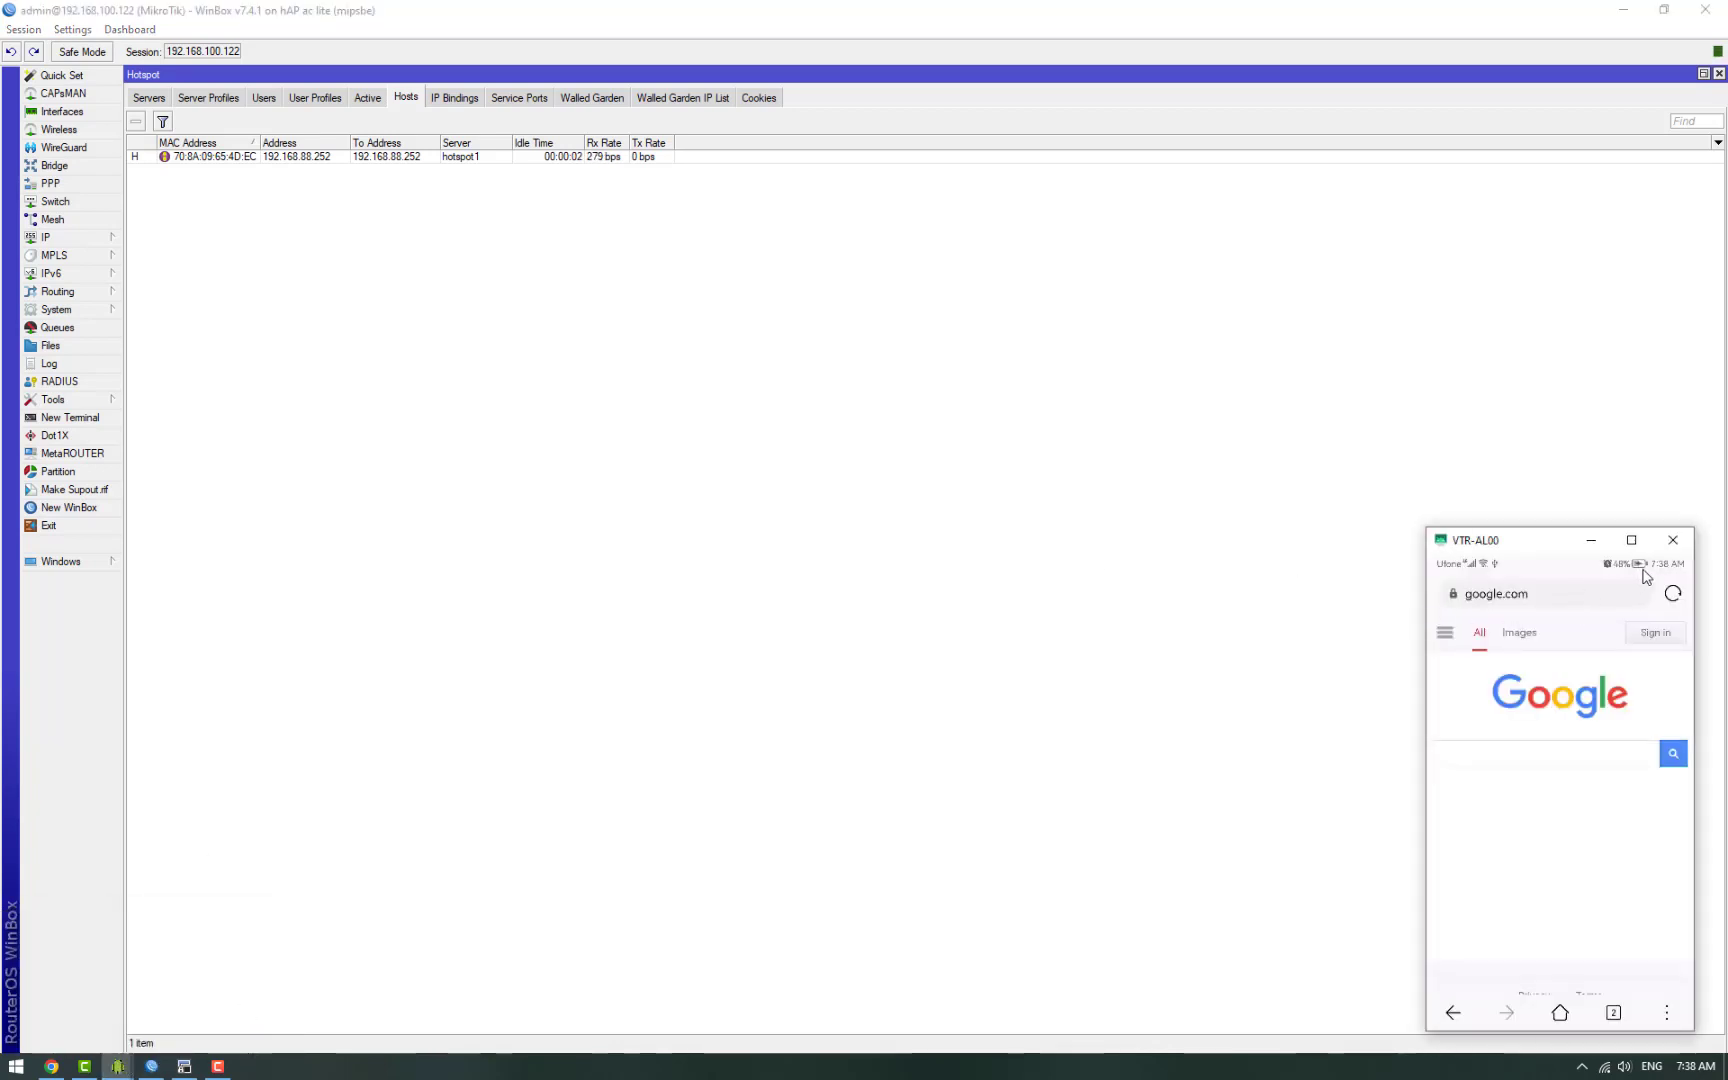
left_click_drag(1645, 576, 1664, 735)
left_click(1660, 656)
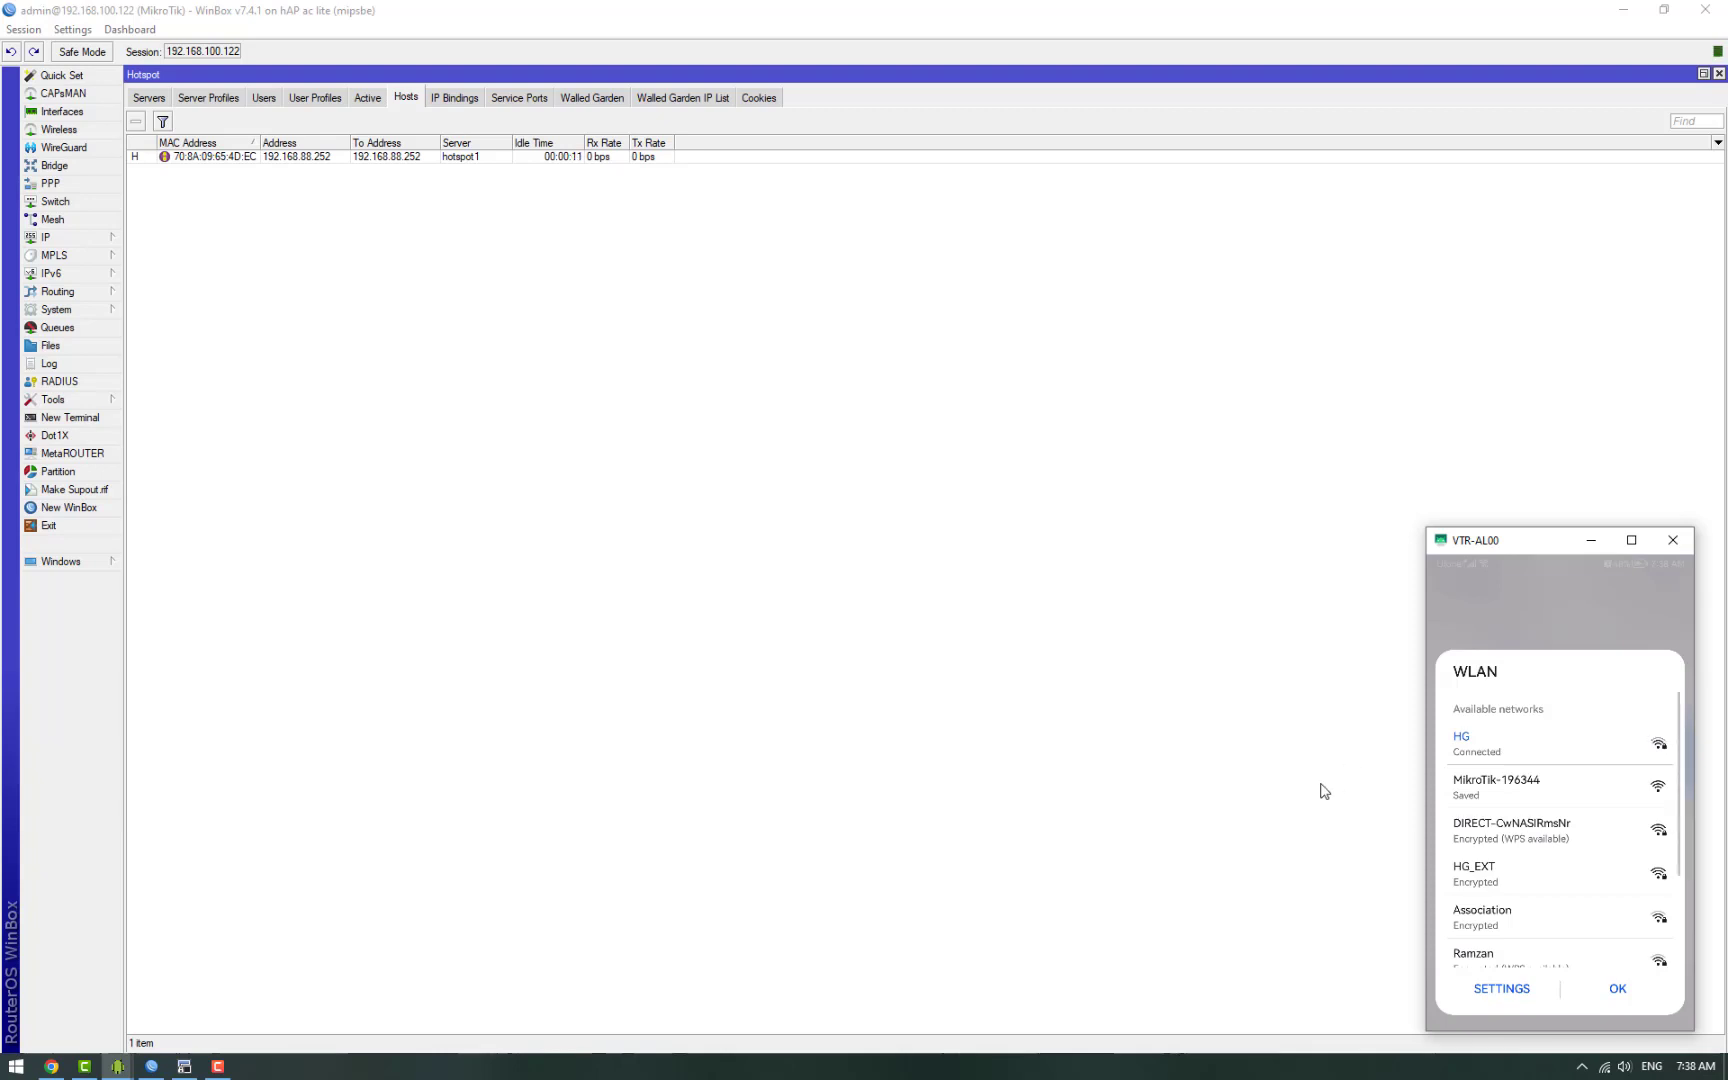
left_click(1518, 793)
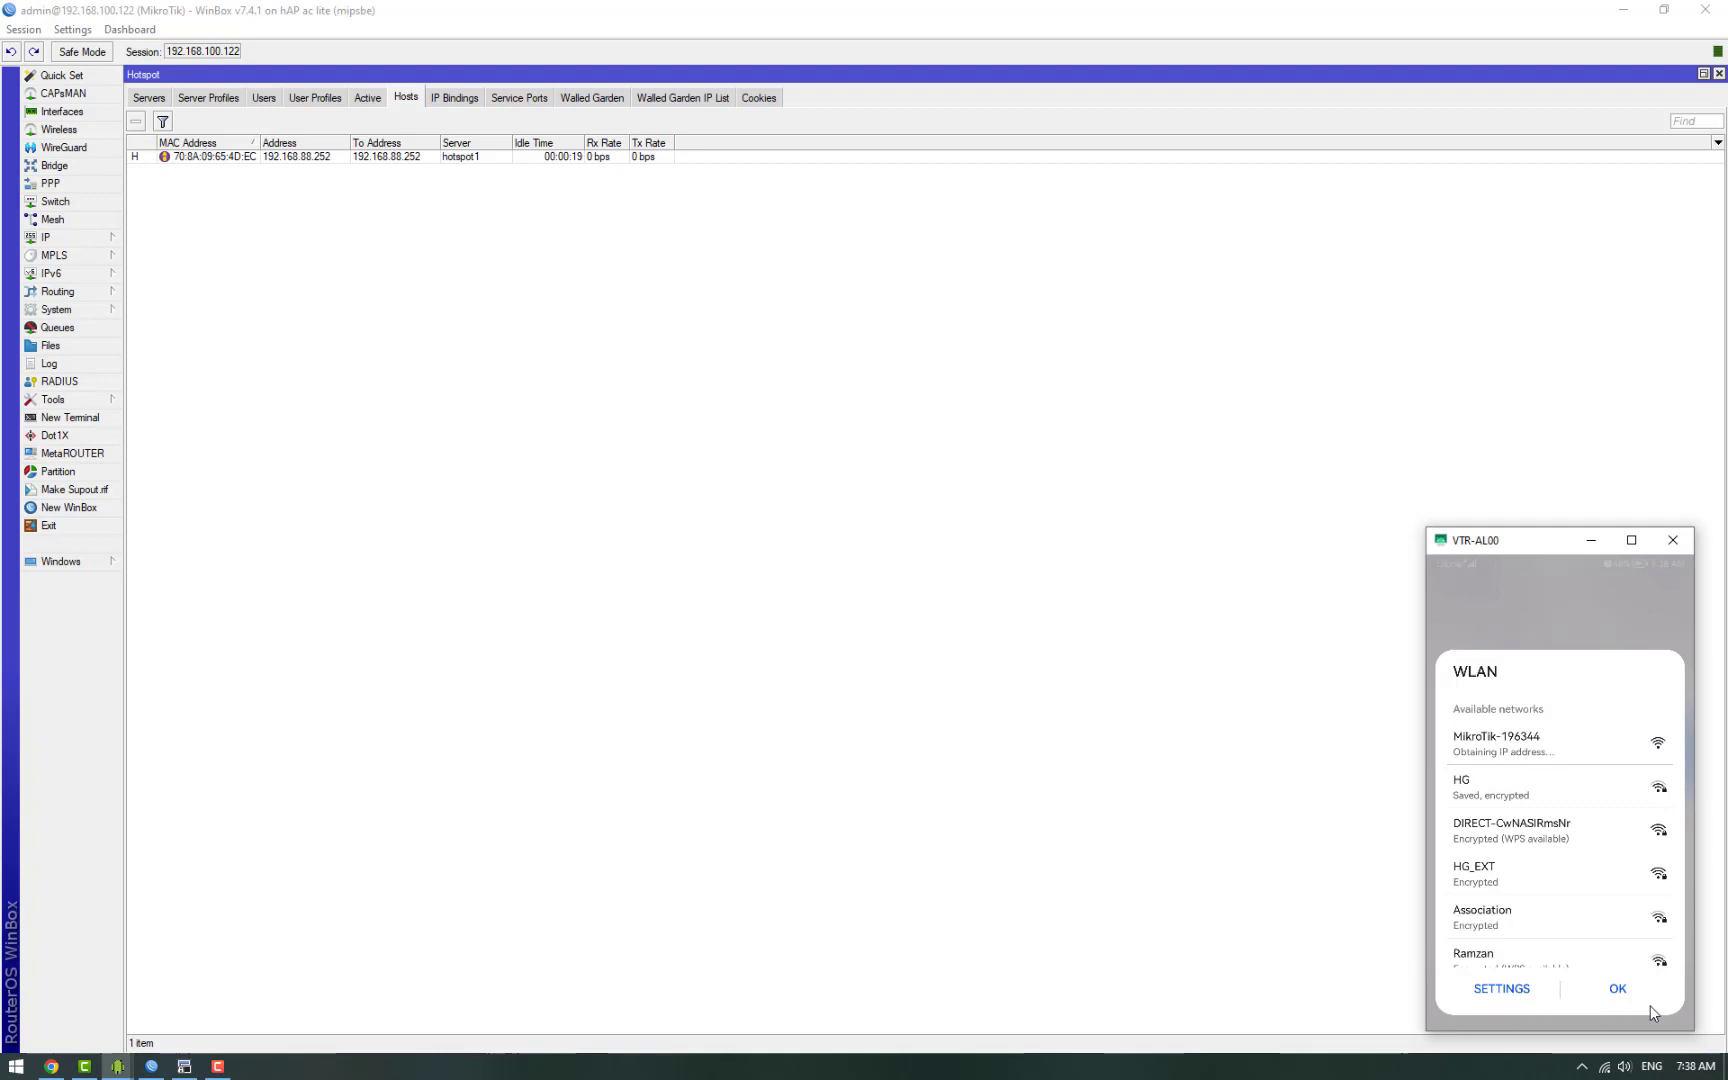
left_click(1624, 1002)
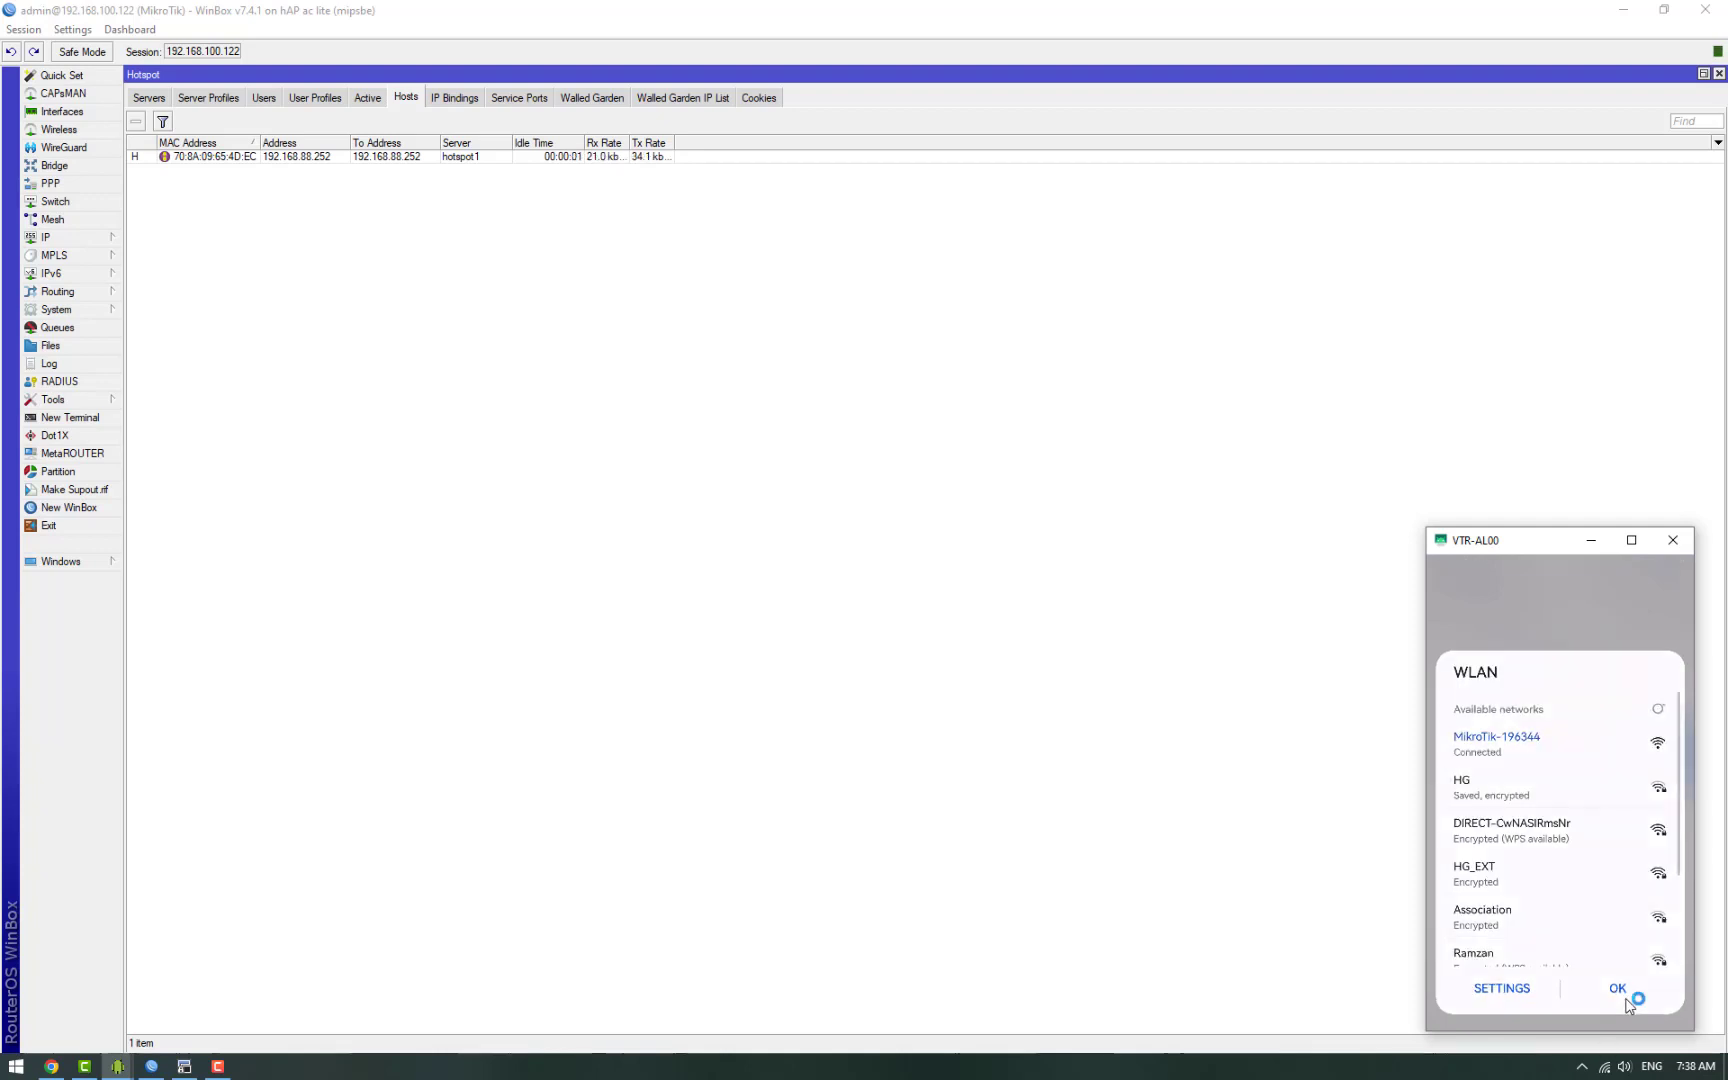